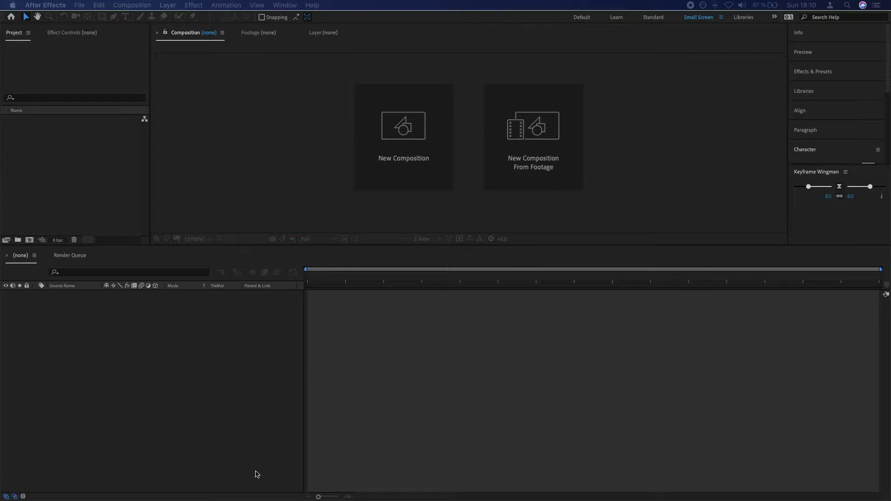
- Create a new 800 × 800 px composition with a duration of 15 seconds
drag(218, 500, 403, 97)
click(358, 164)
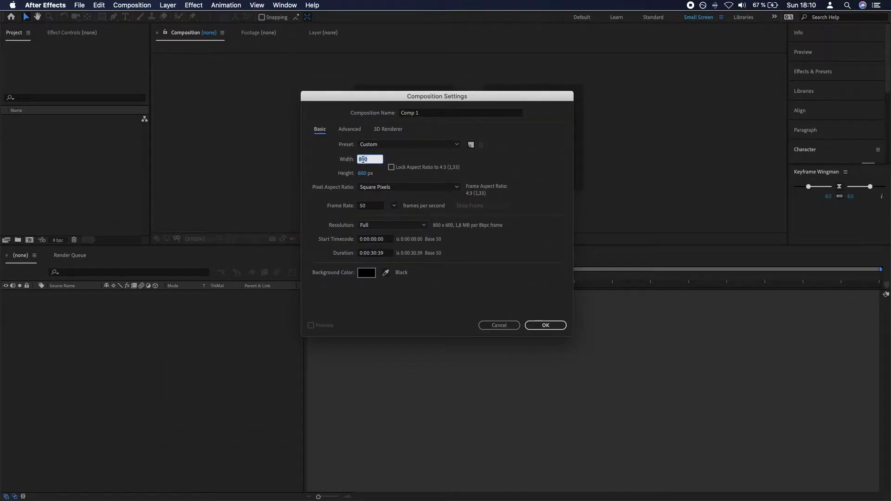
key(Tab)
text(800)
click(374, 253)
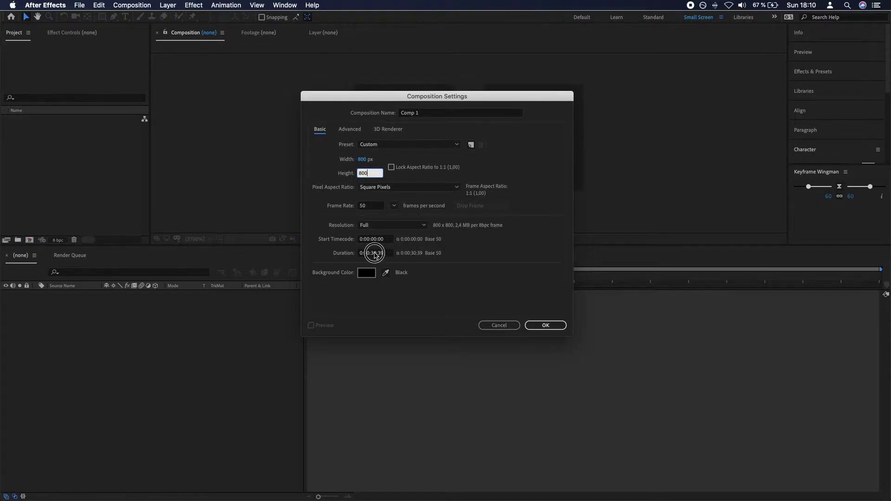
key(Tab)
click(384, 254)
text(00)
key(Return)
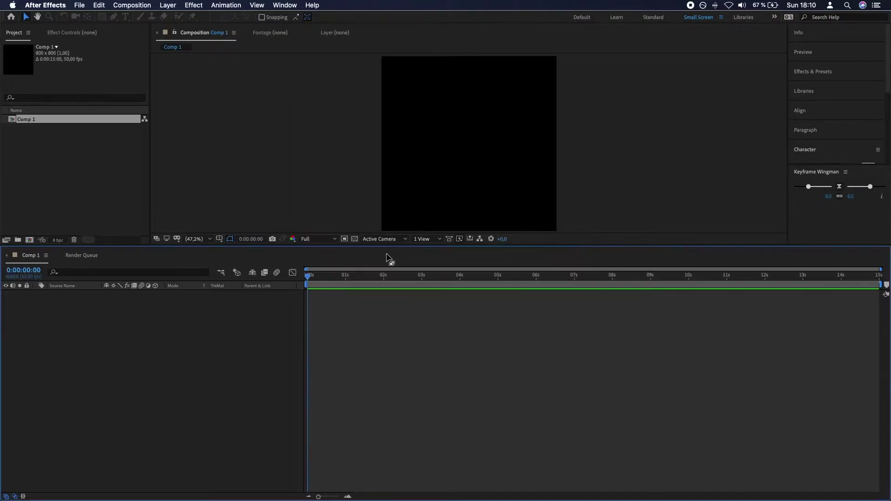
- Enlarge the composition preview area and rename the composition "one sequence"
drag(450, 251, 451, 291)
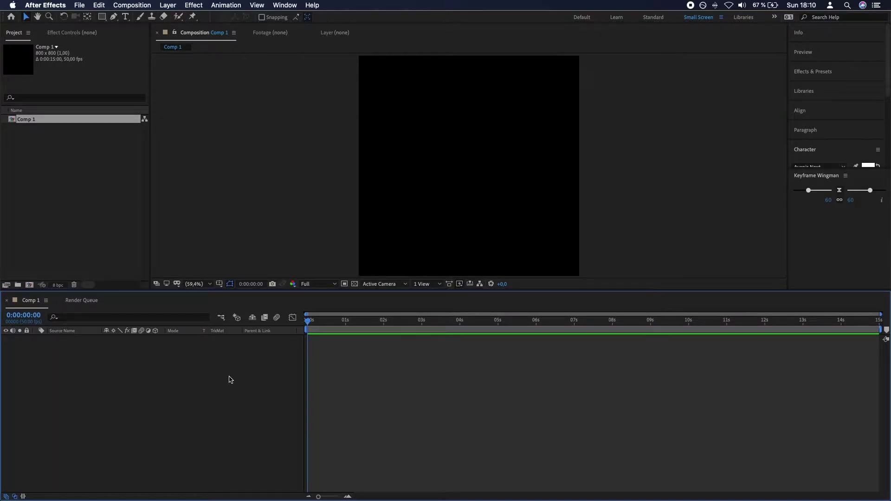
click(45, 141)
click(34, 119)
key(Return)
key(BackSpace)
text(one)
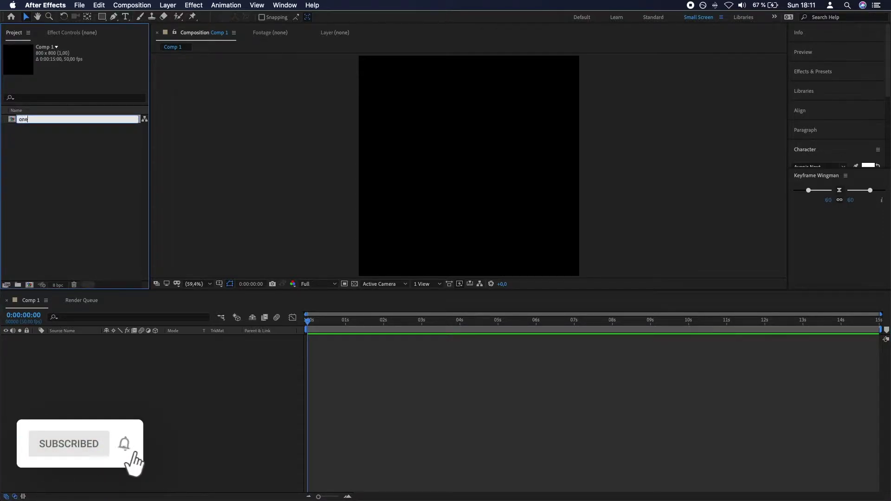
text( seq)
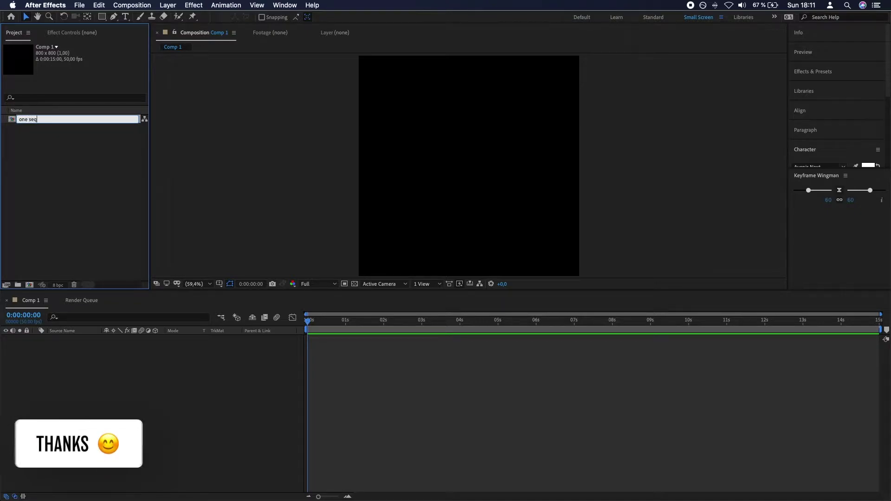
text(uence)
key(Return)
click(115, 369)
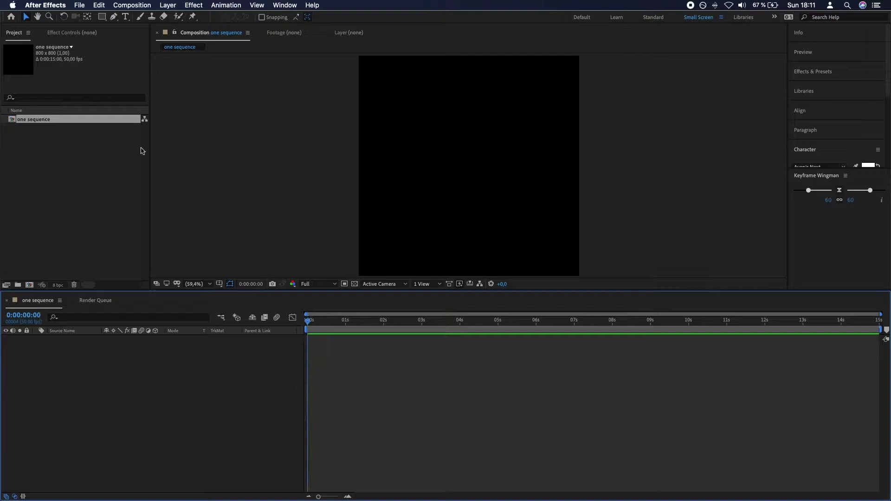
- Draw a circle with the Ellipse tool and set its shape transform position to 0, 0
drag(102, 16, 139, 36)
drag(373, 86, 520, 218)
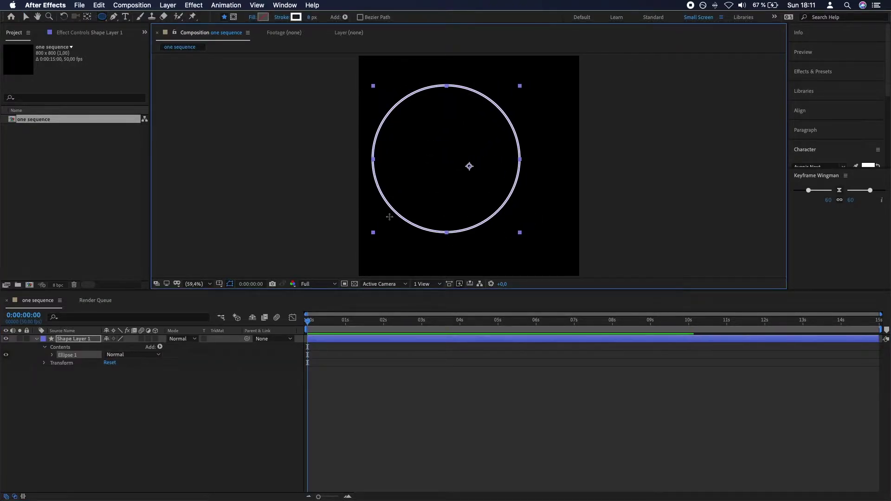
click(52, 356)
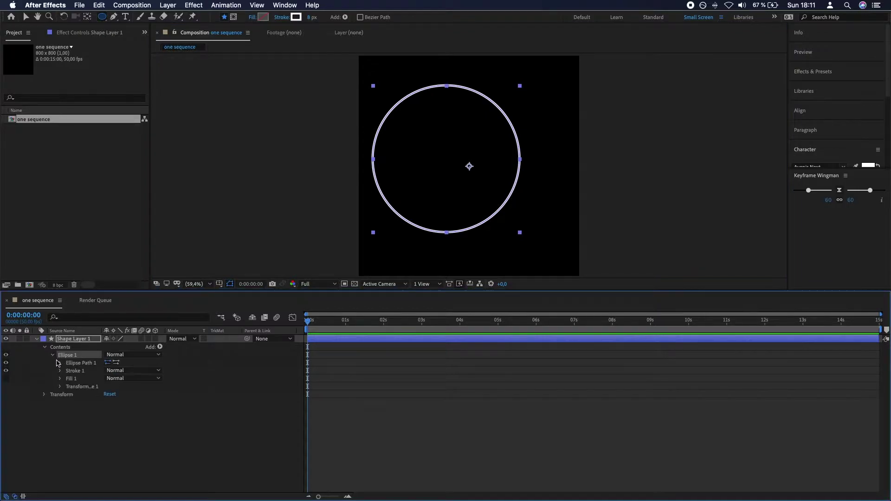
click(60, 386)
click(111, 402)
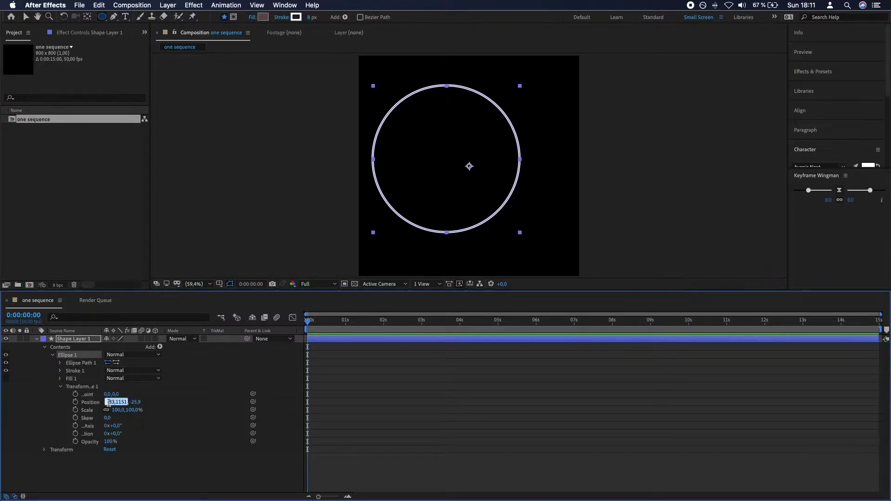
text(0)
key(Tab)
text(0)
key(Return)
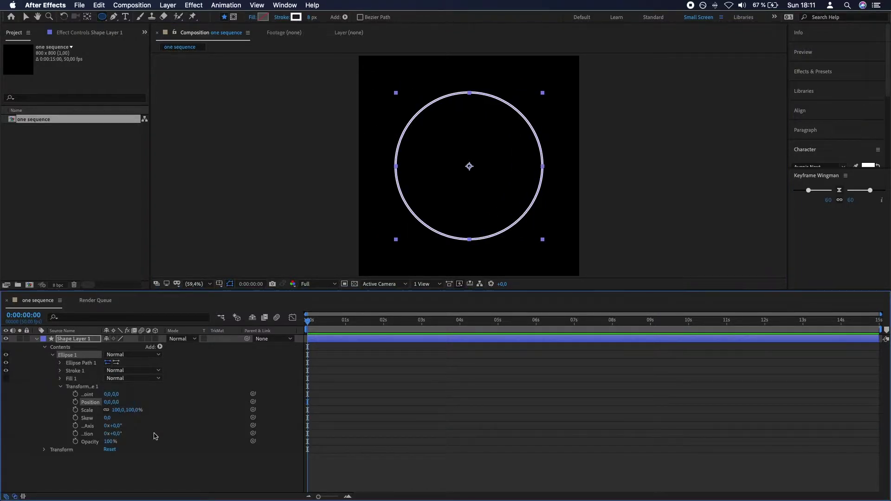
- Set the circle's ellipse path size to 700 × 700 and its stroke width to 50 px
click(135, 457)
click(37, 340)
click(37, 340)
click(60, 363)
drag(115, 371, 173, 376)
click(119, 371)
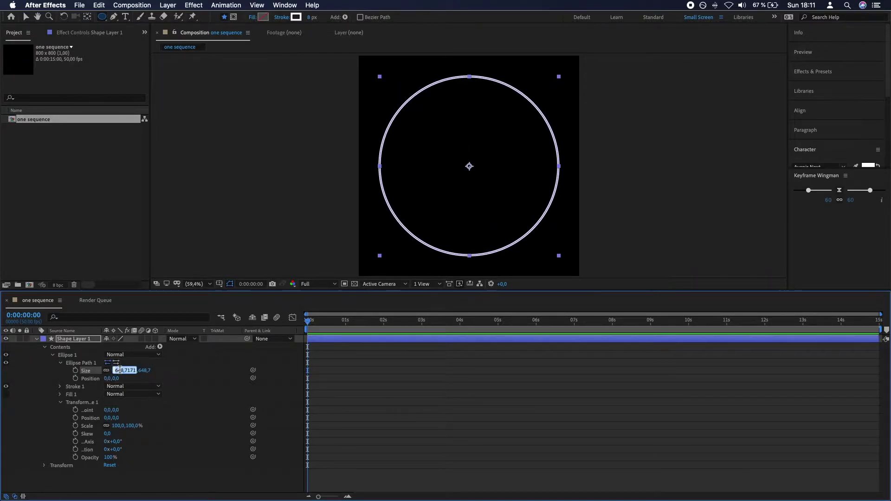
text(700)
key(Return)
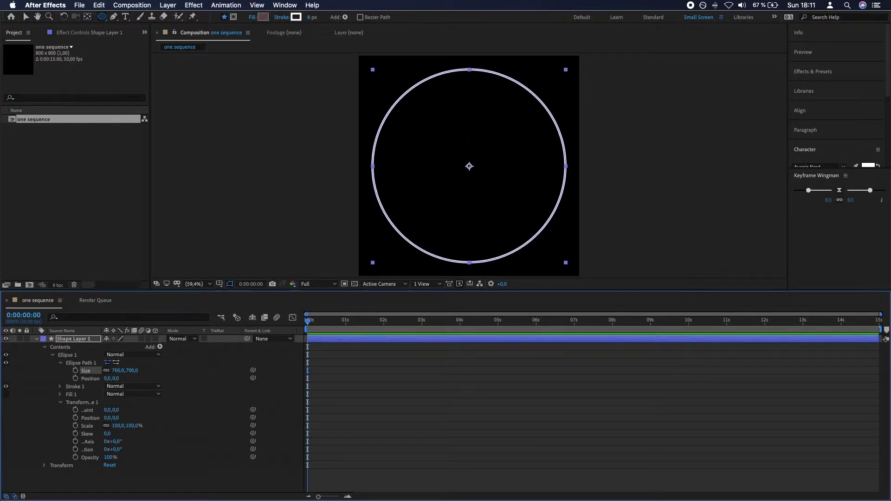
drag(311, 21, 336, 25)
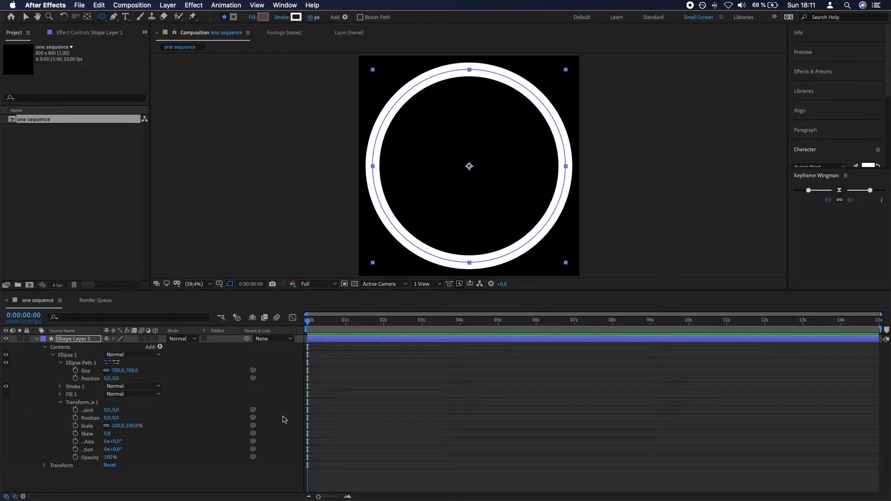
click(270, 472)
- Add Trim Paths to the circle's shape layer and keyframe its Start and End at 0 seconds
drag(335, 320, 302, 331)
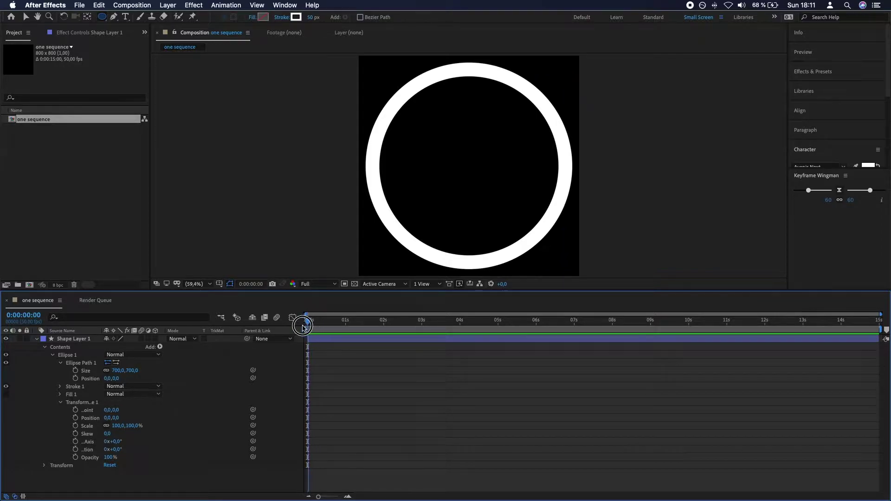
click(338, 341)
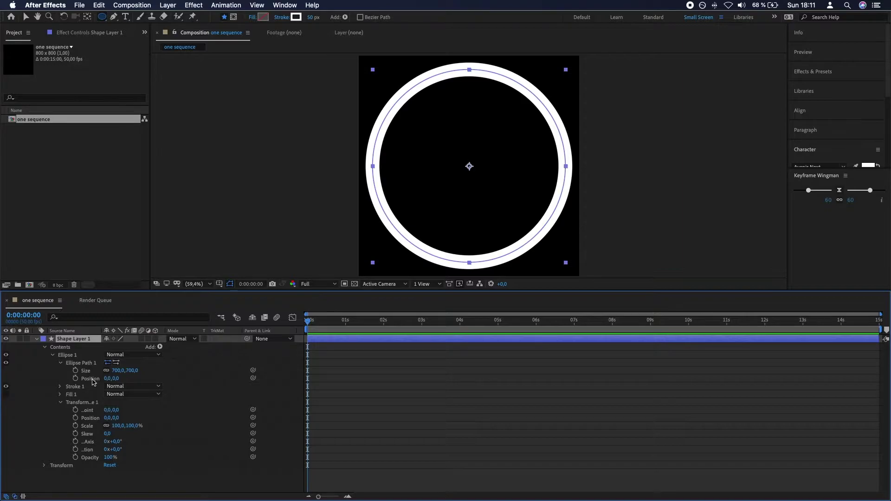
click(160, 347)
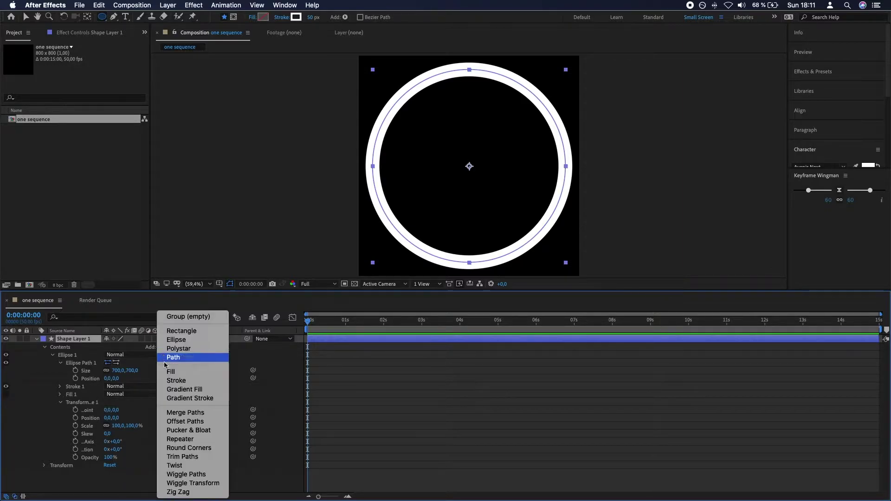
click(194, 453)
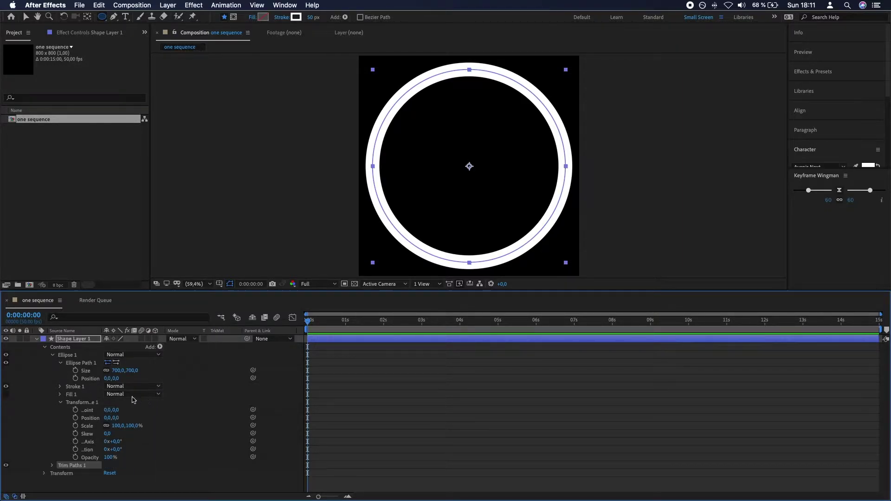
click(52, 465)
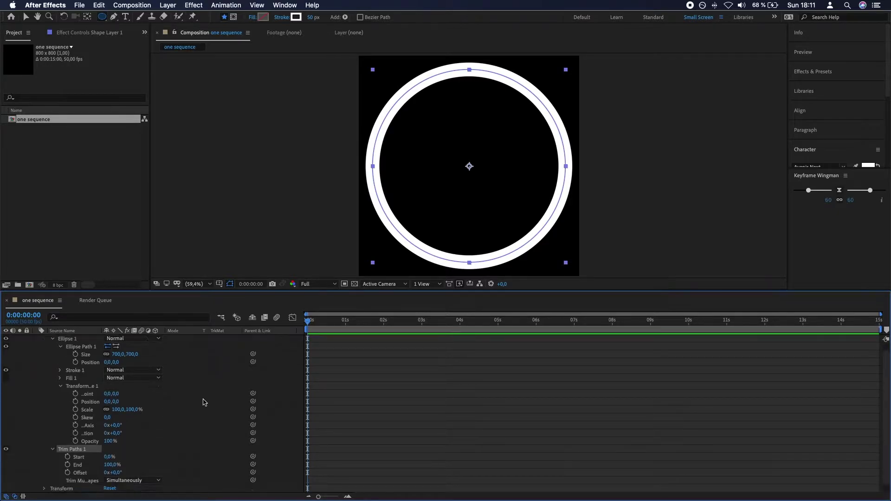
click(68, 457)
click(68, 465)
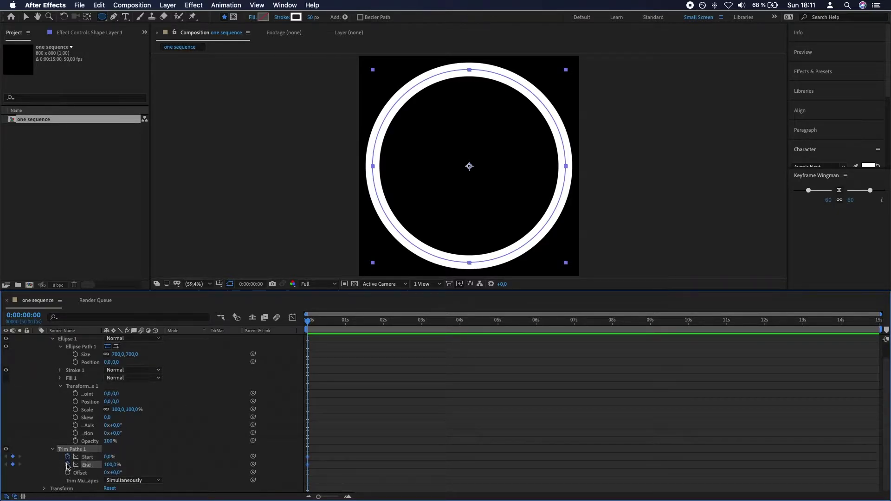
- Add Start and End keyframes to Trim Paths at 1 second and show only the layer's keyframed properties
click(325, 323)
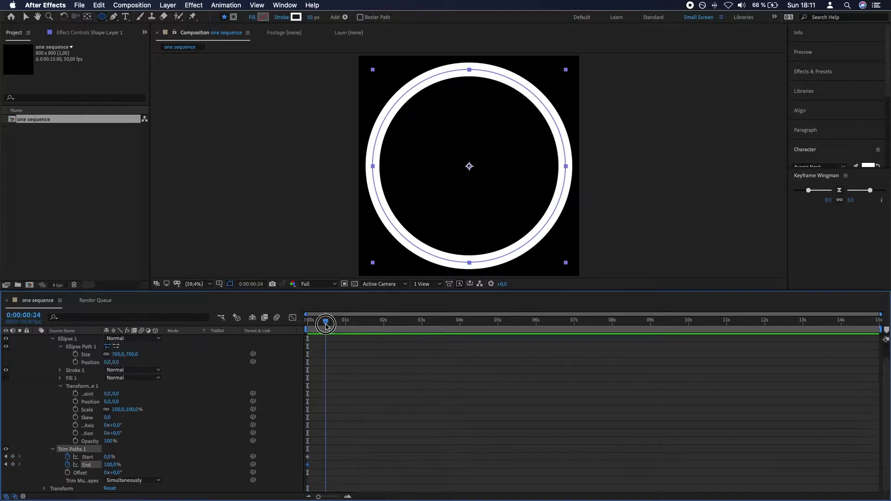
drag(326, 324, 345, 326)
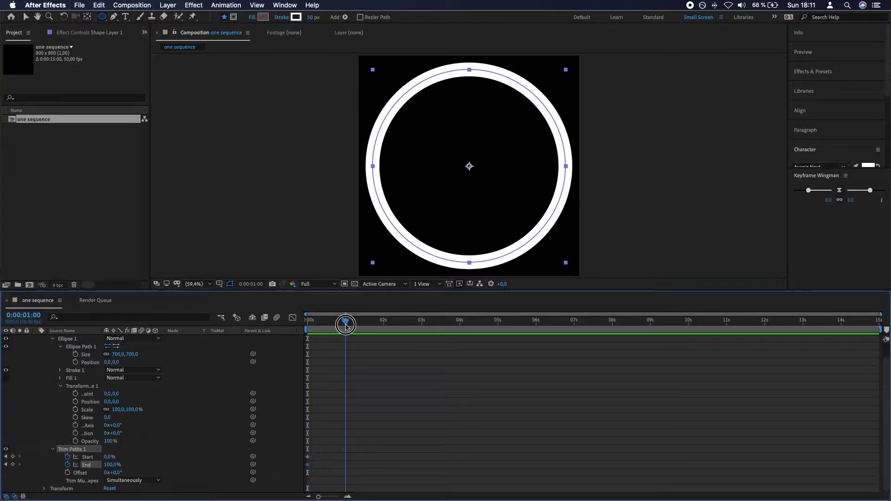
drag(346, 327, 346, 327)
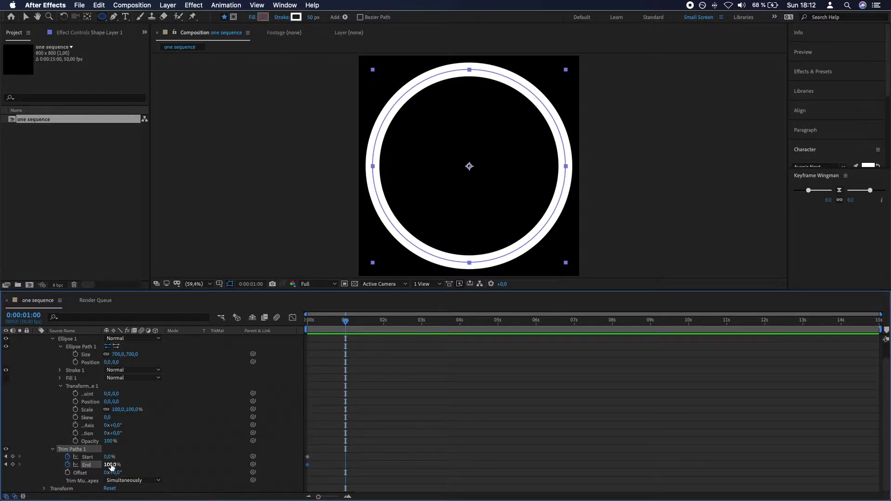
click(12, 458)
key(u)
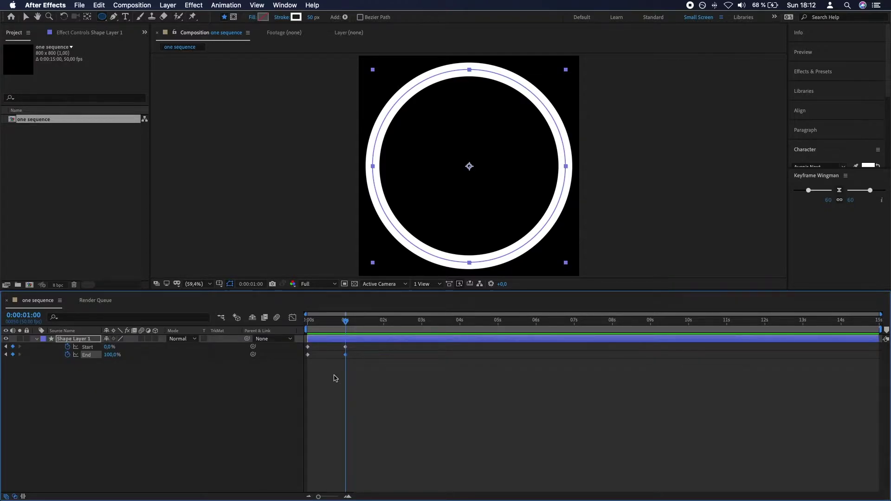
- Set the Trim Paths End value to 0% at 0 seconds
click(296, 386)
drag(347, 324, 304, 324)
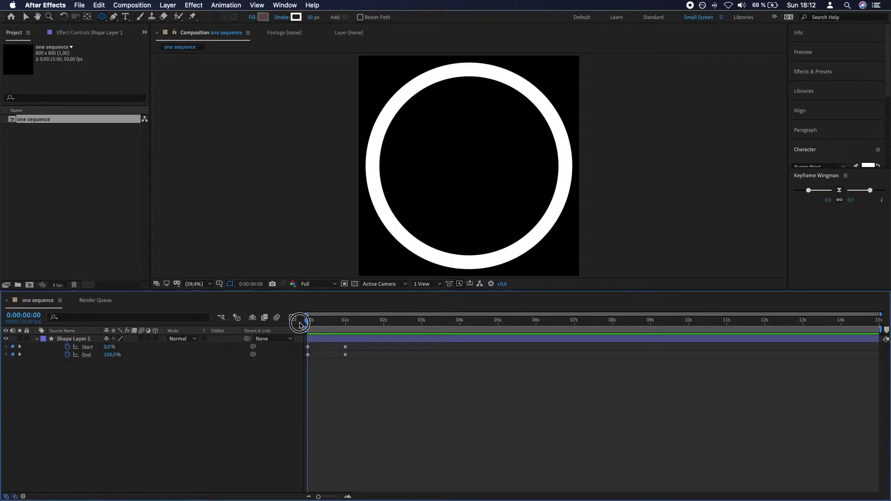
click(112, 355)
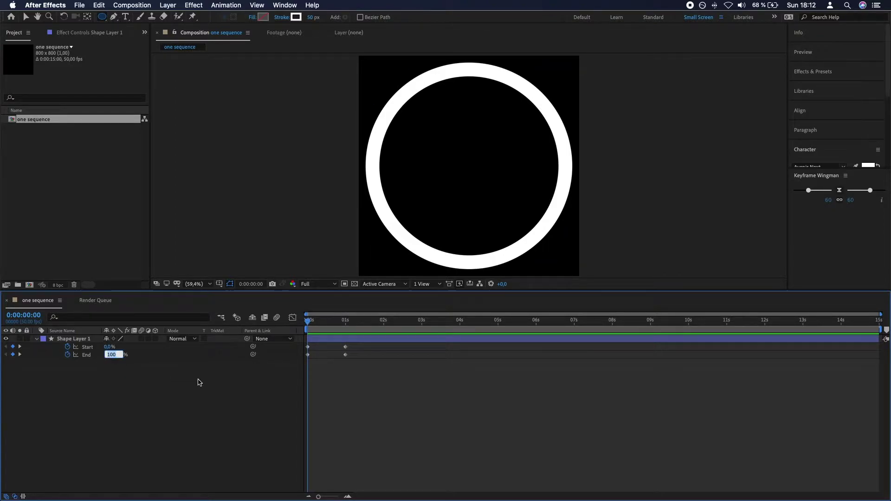
text(0)
key(Return)
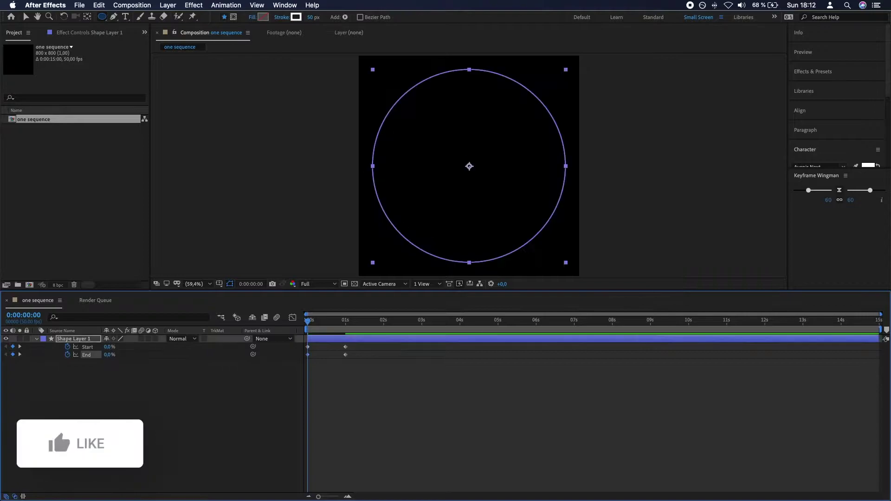
- Set the Trim Paths End keyframe at 1 second to 75% and preview the animation from the start
click(20, 355)
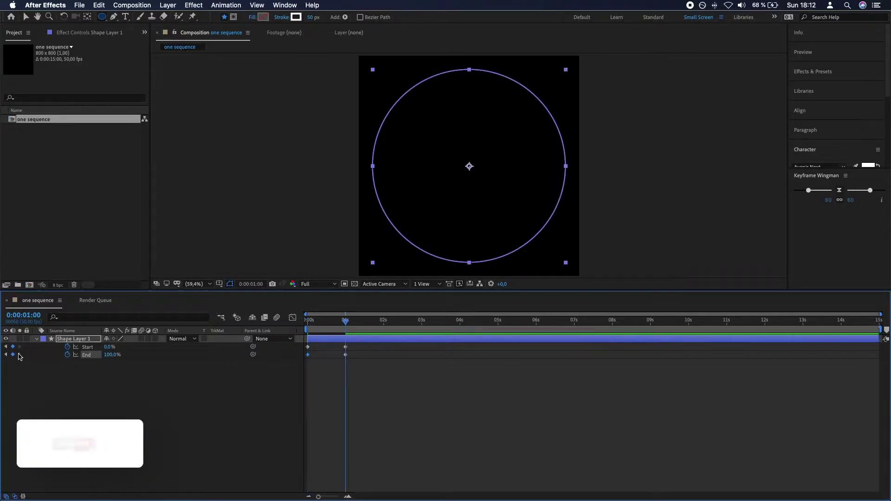
click(112, 355)
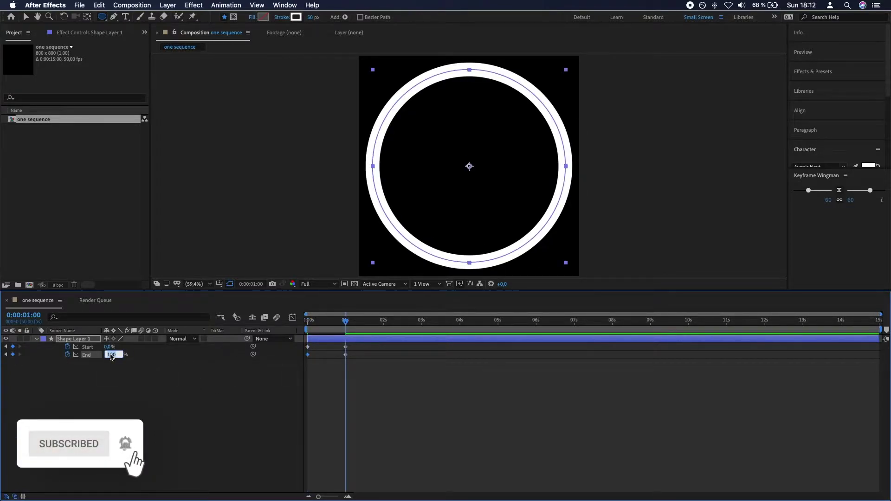
text(75)
key(Return)
drag(327, 324, 278, 323)
key(space)
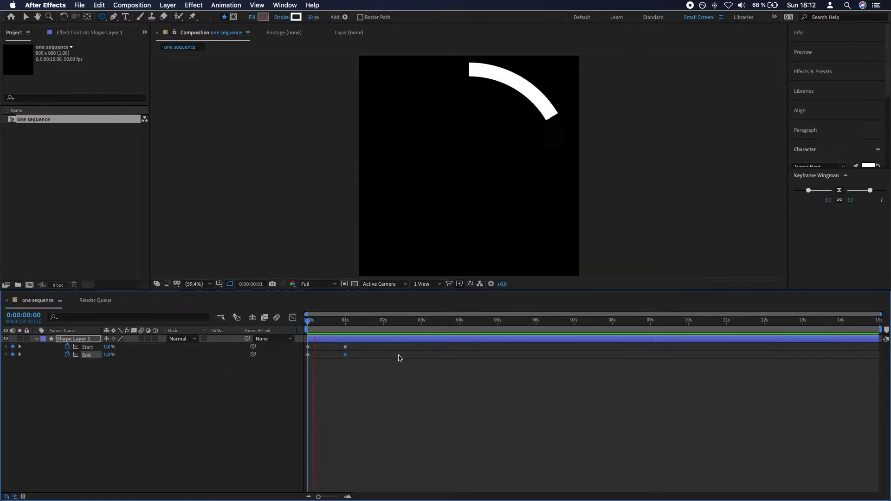
- Split the circle's shape layer at 1 second
mouse_move(363, 320)
mouse_down()
mouse_move(305, 322)
mouse_move(346, 328)
mouse_up()
click(326, 432)
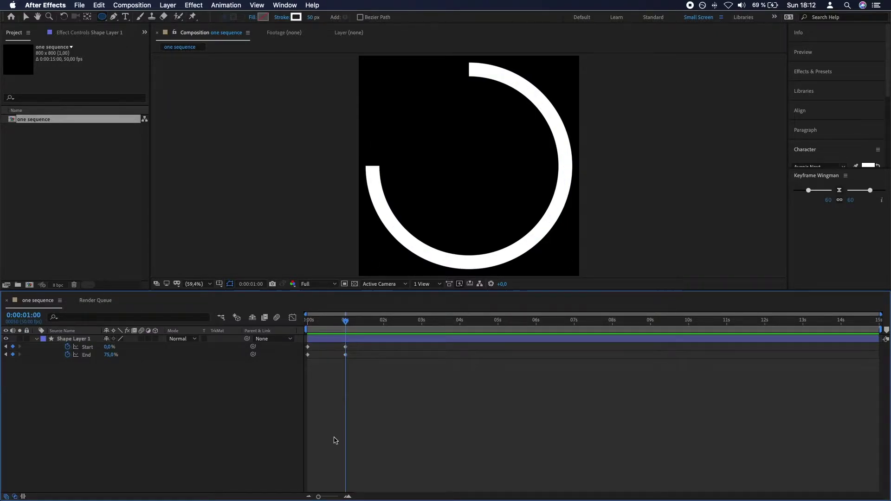
click(364, 341)
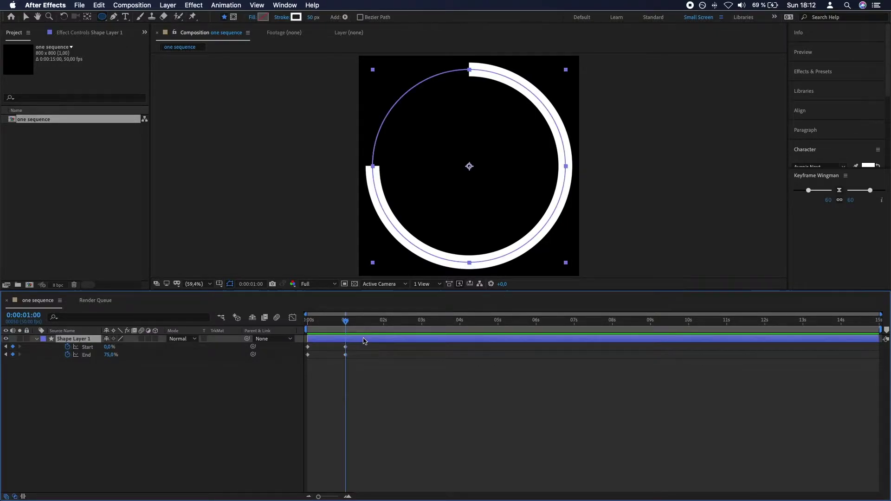
key(super+shift+d)
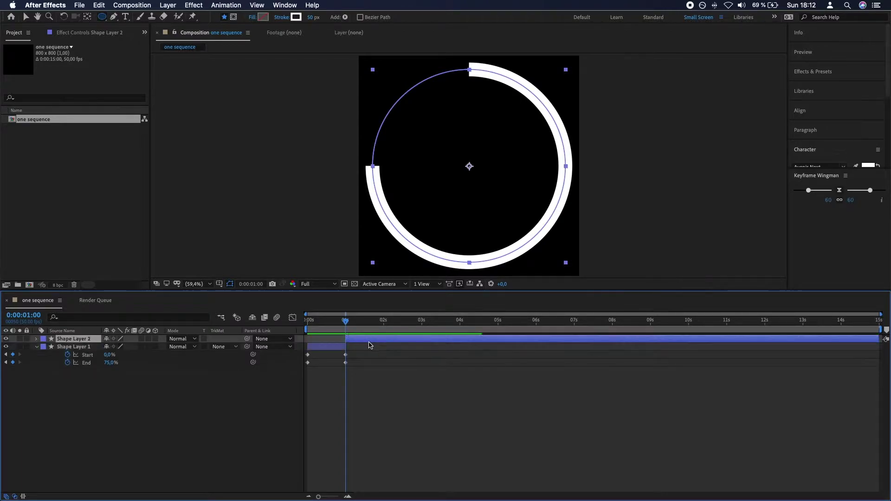
- Keyframe the Trim Paths Offset at 1 second on both halves of the split shape layer
click(37, 342)
click(37, 342)
click(68, 387)
click(36, 411)
click(67, 457)
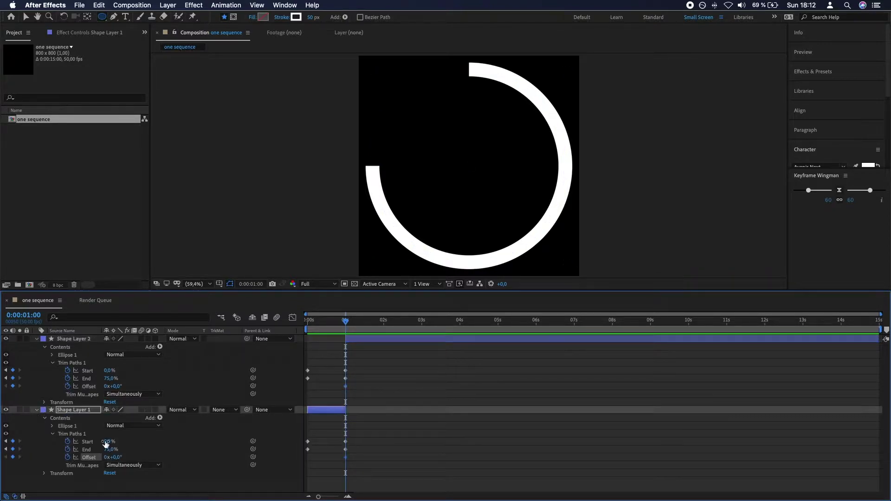
- Add Trim Paths Offset keyframes at 0 seconds on Shape Layer 1 and Shape Layer 2
click(6, 441)
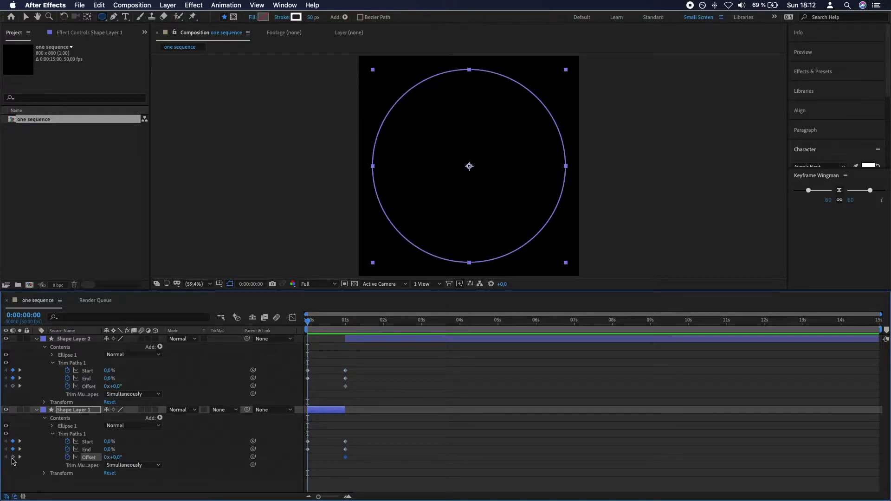
click(19, 370)
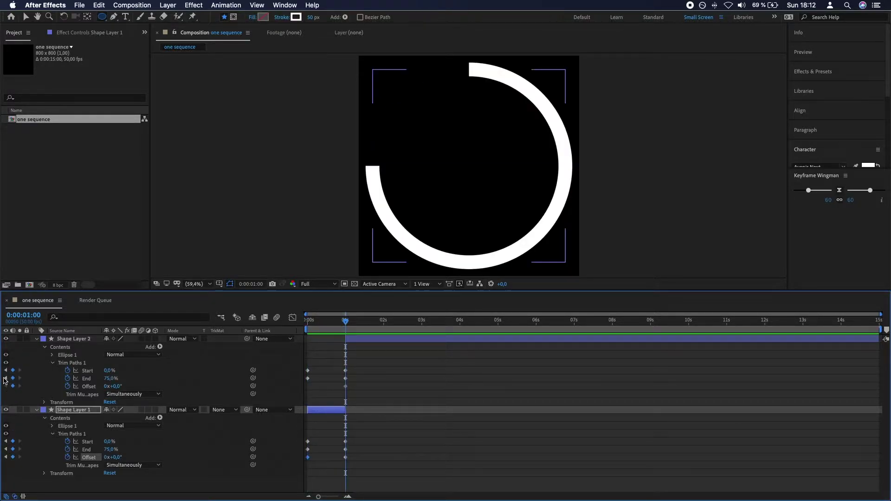
click(5, 378)
click(12, 386)
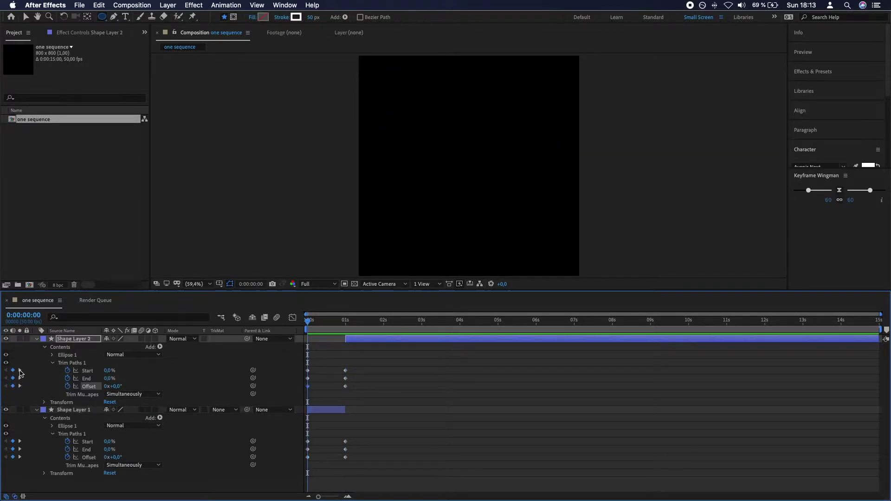
- Move Shape Layer 2's Trim Paths Start, End and Offset keyframes from 0 seconds to exactly 2 seconds
click(19, 371)
drag(313, 364, 382, 388)
click(384, 321)
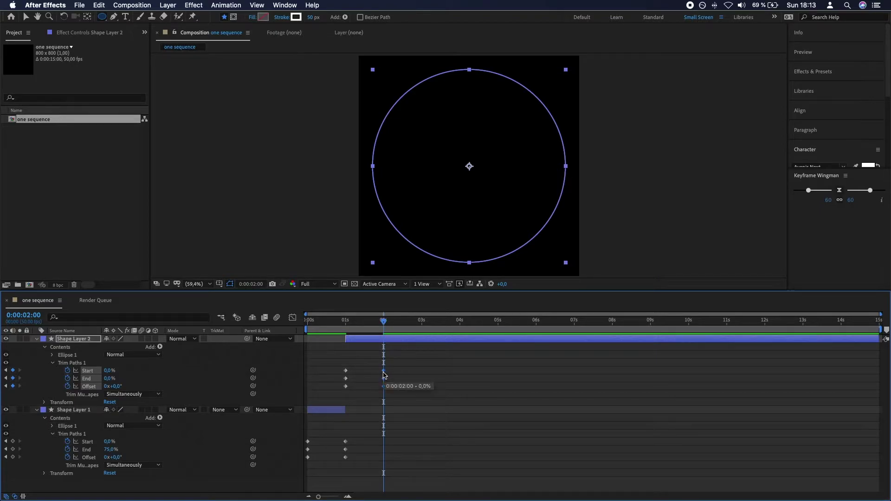
key(equal)
key(equal)
key(equal)
key(equal)
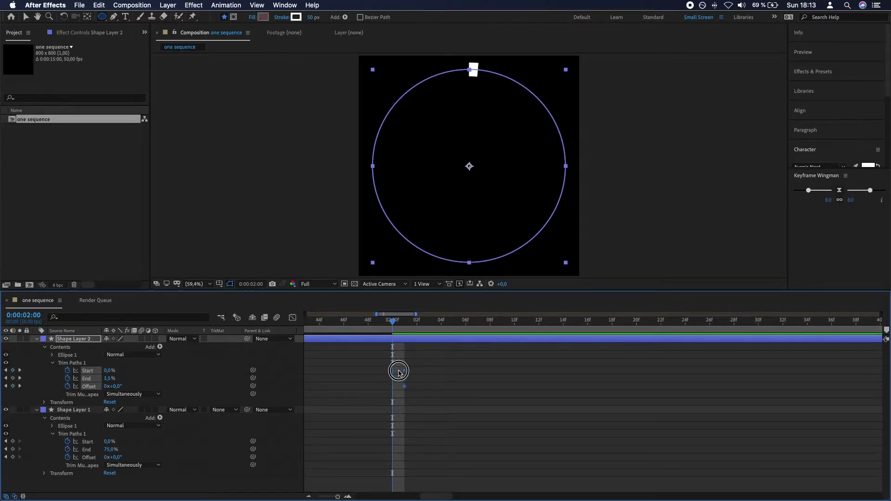
key(minus)
key(minus)
key(minus)
key(minus)
click(418, 388)
- Set the composition's frame rate to 60 frames per second
click(134, 5)
click(148, 31)
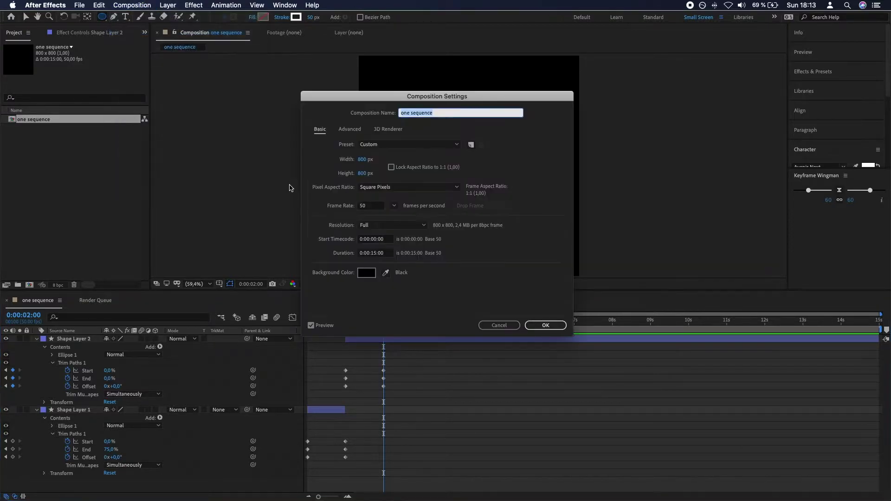
double_click(365, 208)
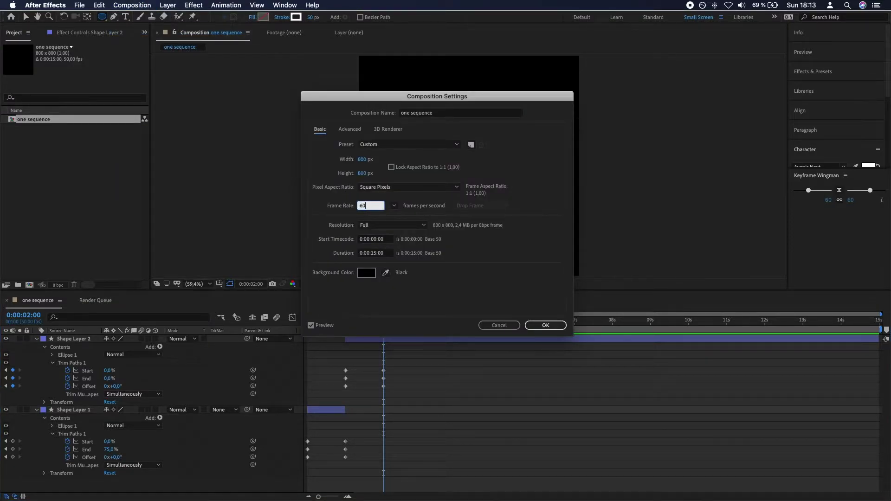
text(60)
key(Return)
- Preview the two-part stroke animation from 0 seconds
drag(383, 324, 299, 342)
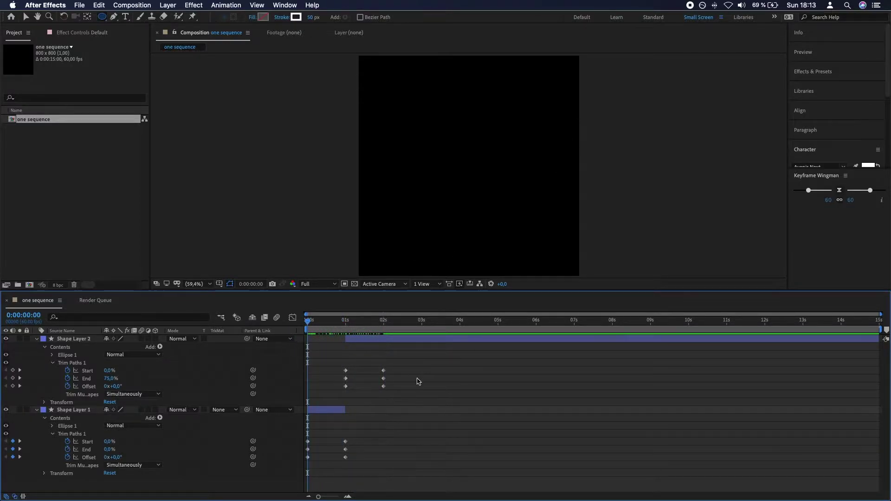
key(space)
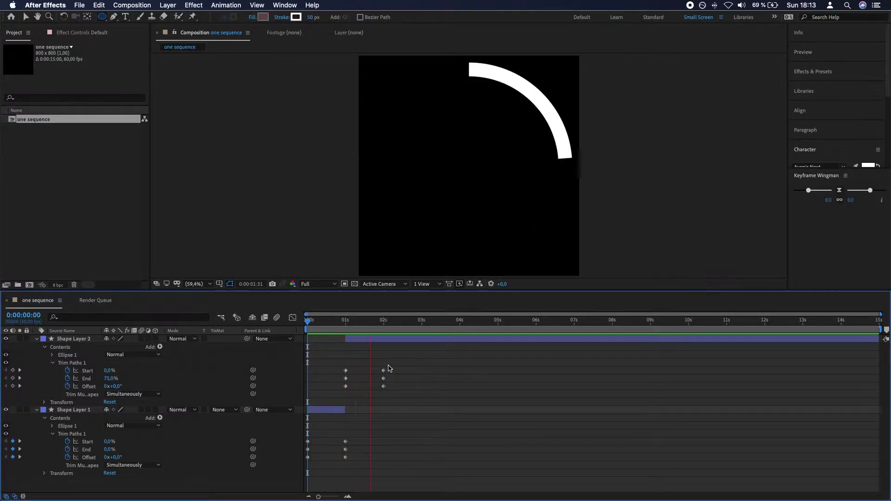
key(space)
- Set Shape Layer 2's Trim Paths End keyframe at 2 seconds to 75%
drag(360, 329, 344, 333)
click(20, 371)
scroll(355, 386, up, 5)
scroll(357, 387, down, 2)
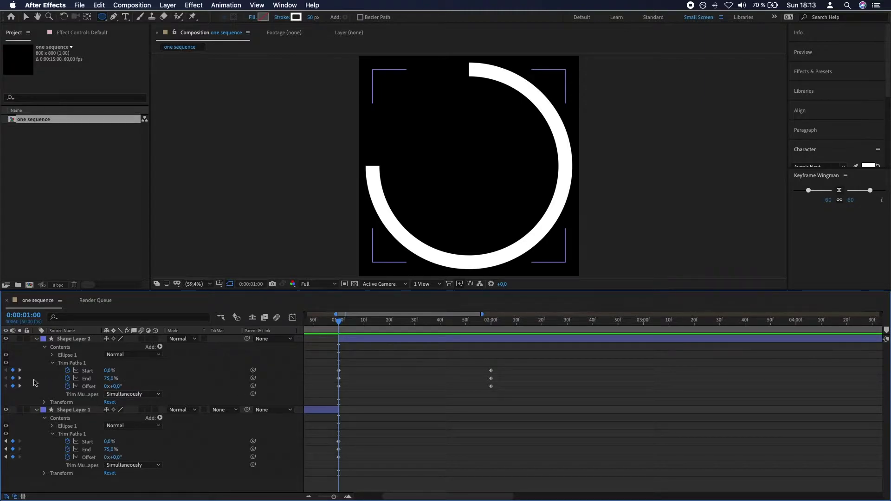
click(19, 370)
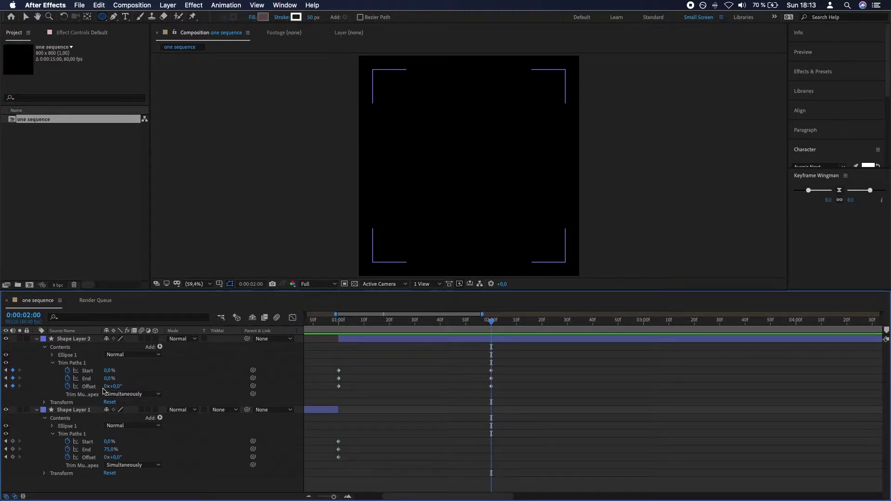
drag(339, 322, 339, 344)
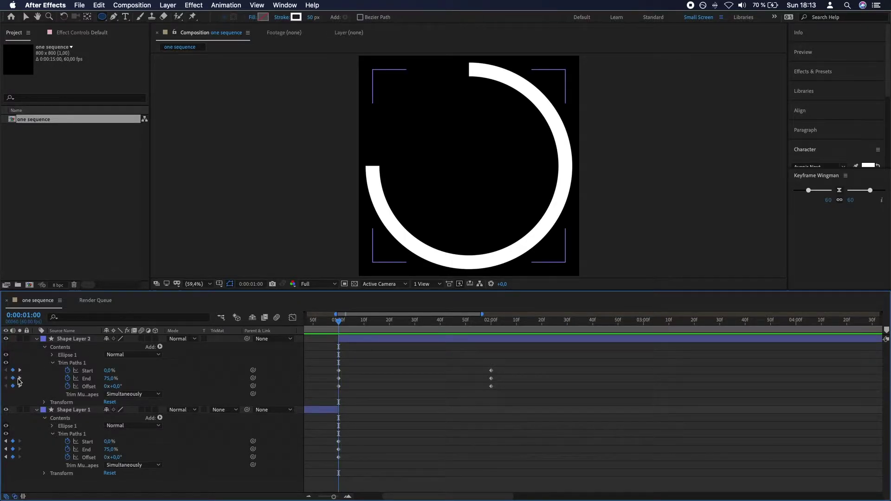
click(19, 379)
click(108, 379)
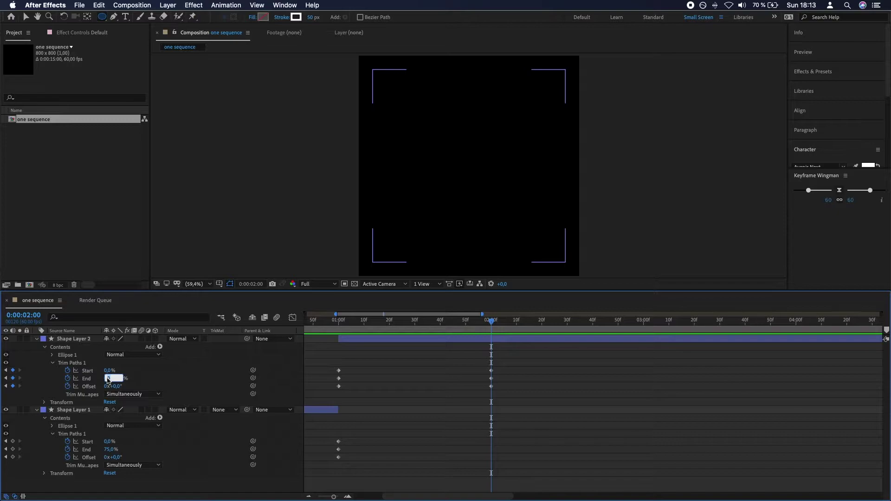
key(Return)
- Set Shape Layer 2's Trim Paths Start keyframe at 2 seconds to 75%
click(4, 370)
click(19, 371)
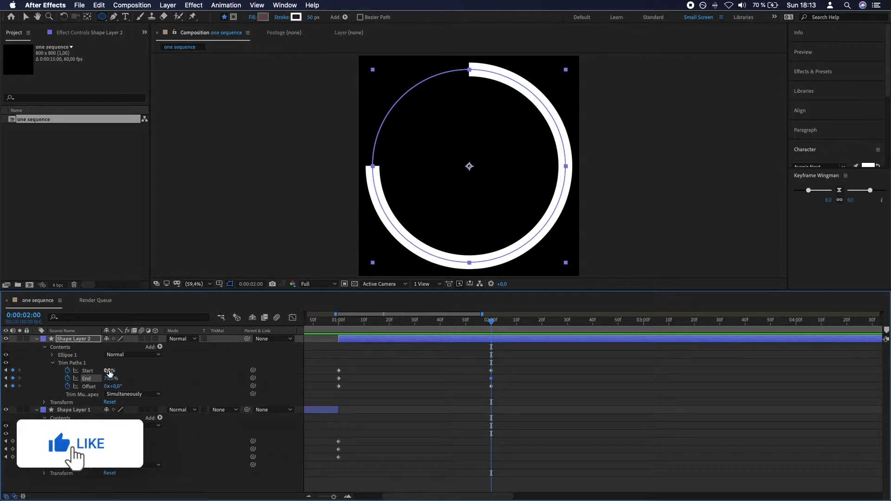
click(109, 371)
text(75)
key(Return)
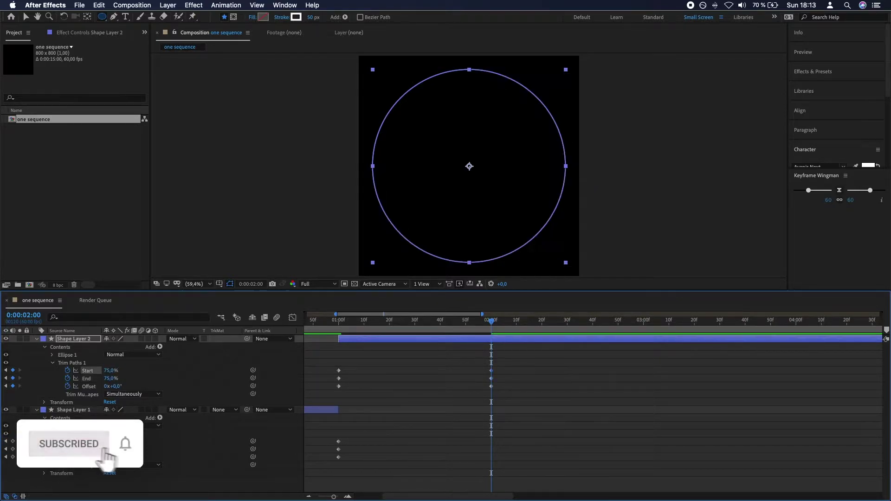
- Preview the stroke drawing on and off again from the start of the timeline
scroll(330, 339, down, 5)
scroll(344, 347, left, 2)
click(325, 351)
drag(333, 321, 287, 326)
key(space)
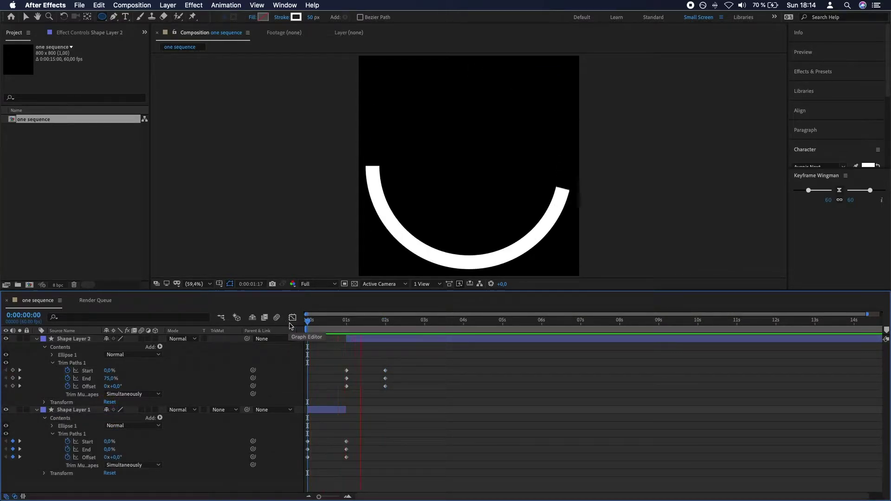
click(337, 325)
drag(337, 326, 306, 331)
key(space)
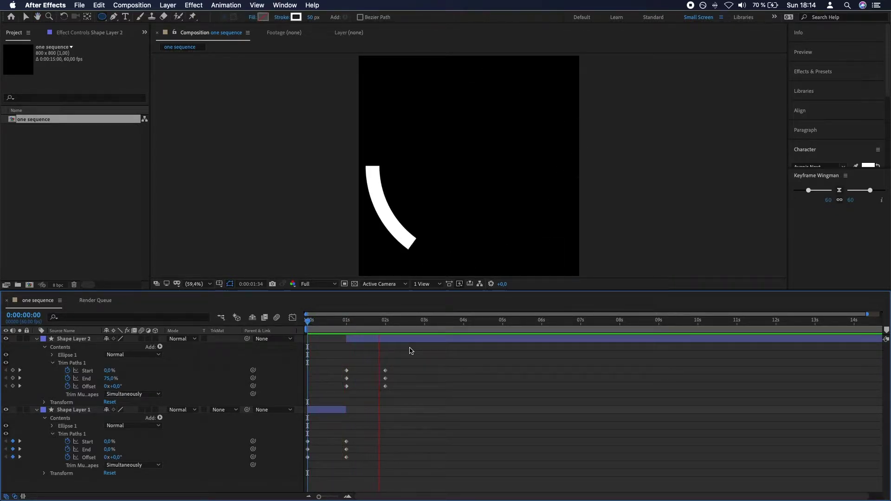
- Trim the end of Shape Layer 2 to 2 seconds
drag(409, 320, 306, 340)
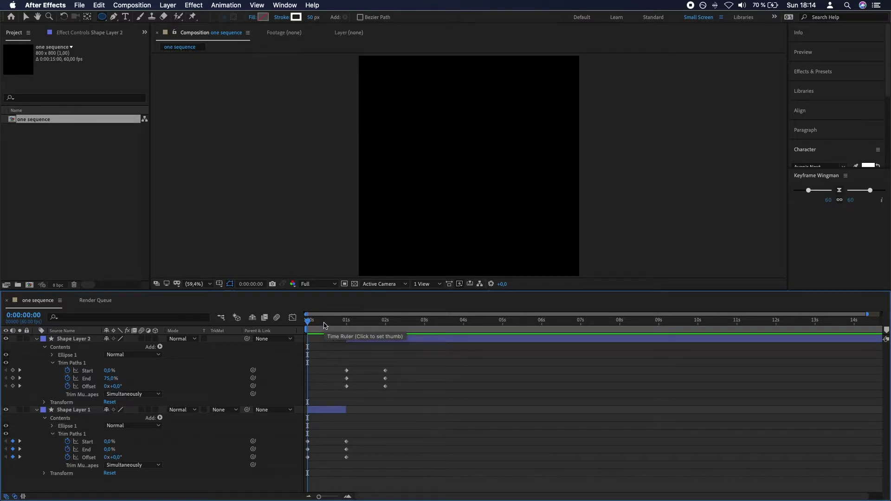
drag(319, 326, 385, 327)
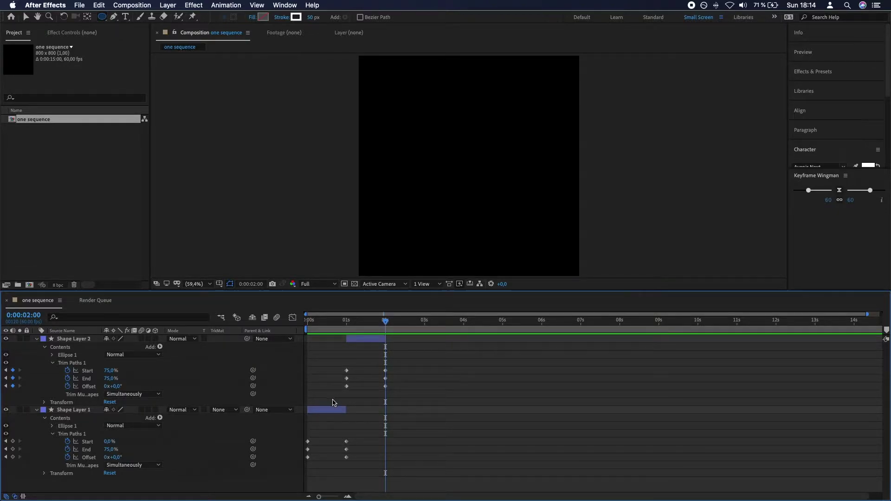
- Duplicate Shape Layer 1, place the copy at the top of the layer stack, and start it at 2 seconds
click(328, 411)
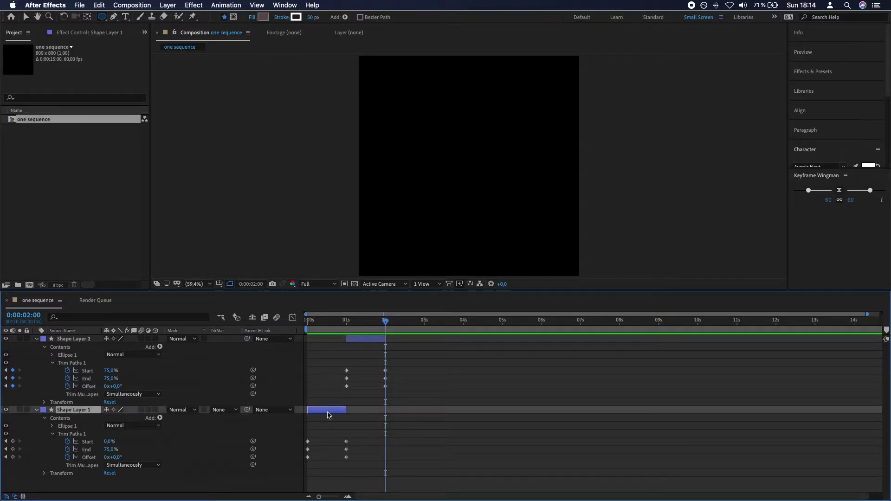
key(super+d)
drag(74, 414, 77, 334)
drag(336, 338, 432, 339)
key(equal)
key(equal)
key(equal)
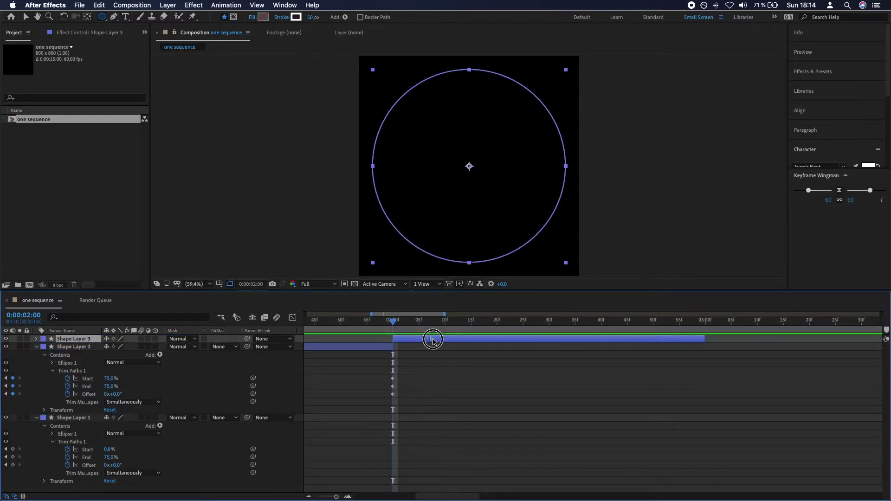
key(minus)
key(minus)
key(minus)
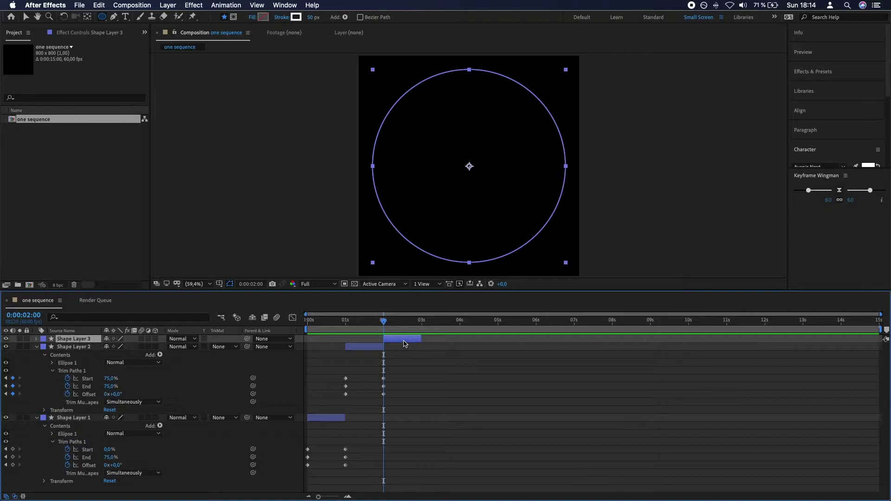
- Duplicate Shape Layer 2, place the copy at the top of the layer stack, and start it at 3 seconds
click(77, 347)
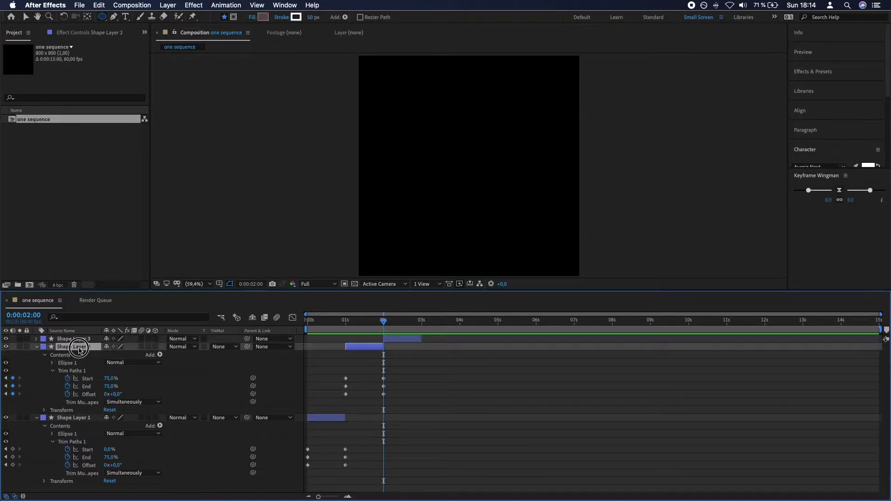
key(super+d)
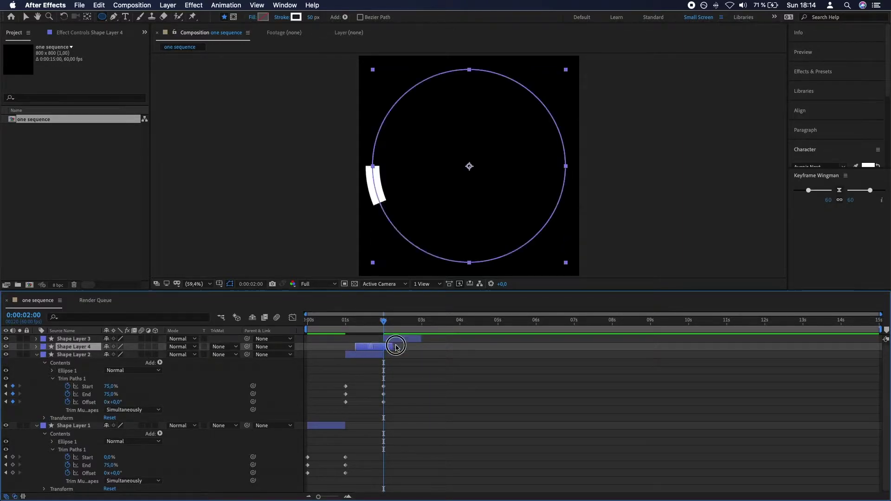
drag(371, 347, 445, 347)
drag(66, 348, 69, 336)
scroll(425, 340, up, 3)
drag(408, 340, 427, 339)
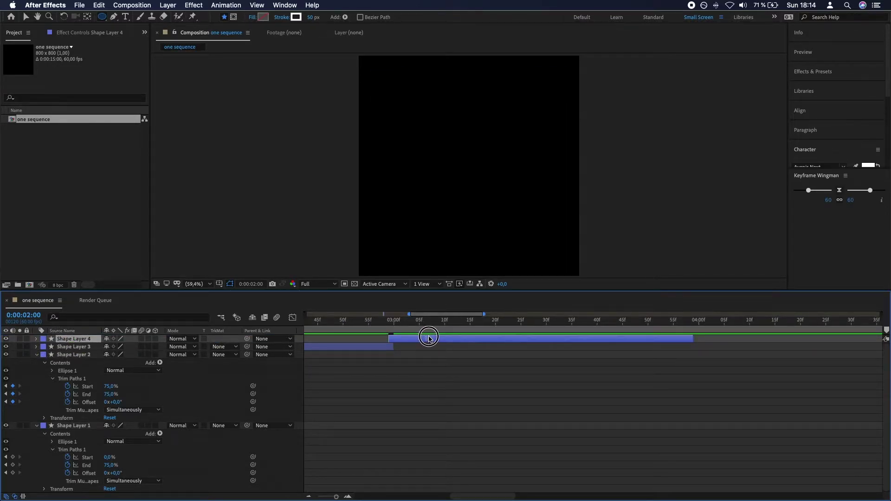
scroll(420, 366, down, 5)
click(432, 378)
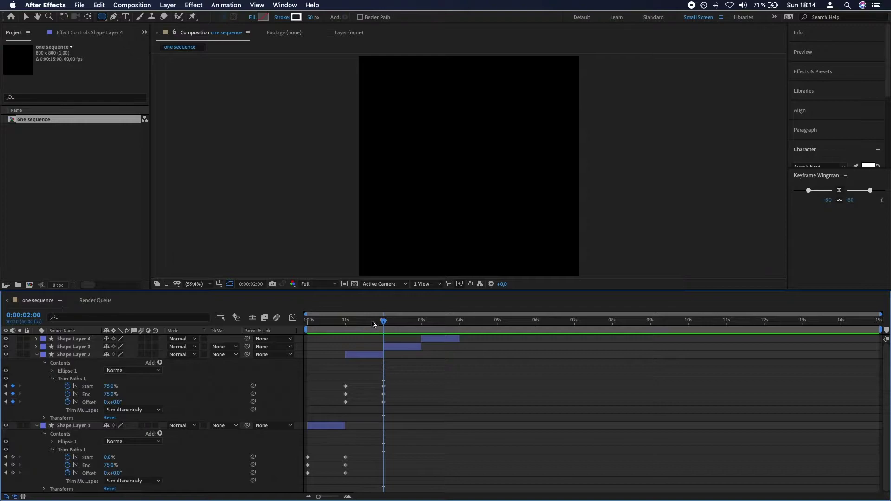
- Preview the four-layer sequence from 0 seconds
drag(374, 324, 300, 333)
key(space)
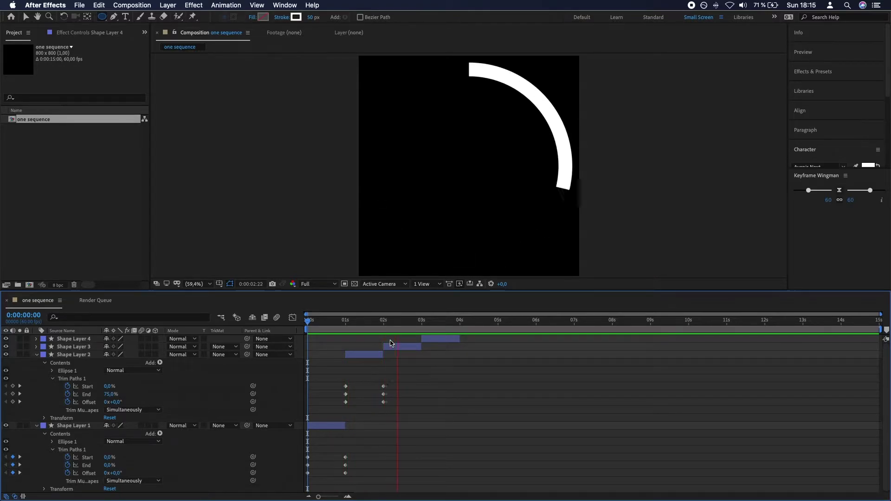
key(space)
- Collapse Shape Layers 1 and 2 and show only the keyframed properties of Shape Layers 3 and 4
drag(389, 321, 383, 321)
click(99, 349)
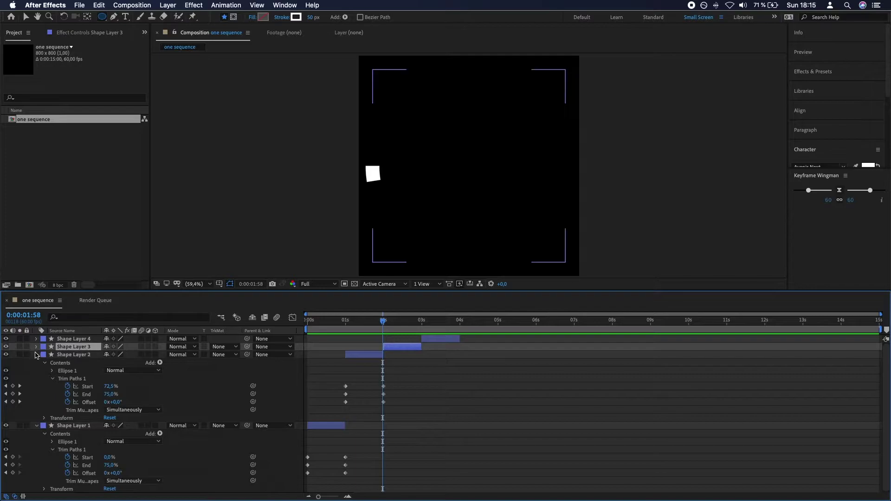
click(36, 354)
click(37, 363)
click(37, 347)
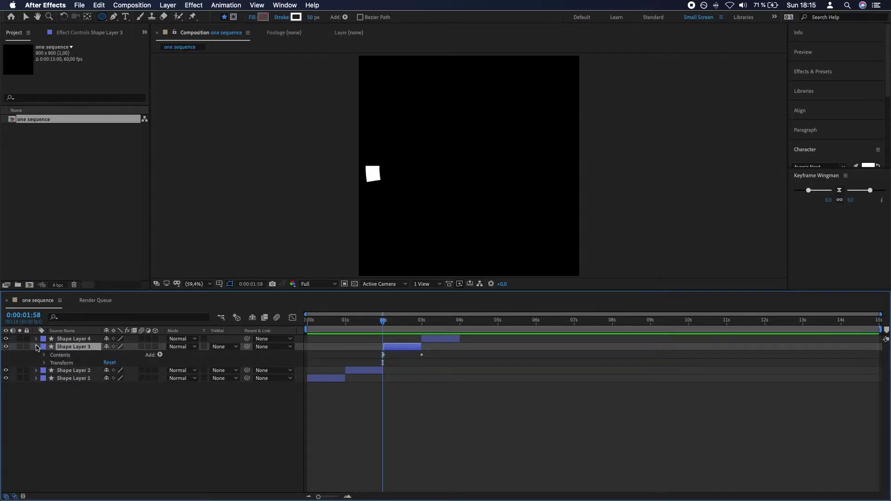
click(37, 339)
click(54, 340)
shift+click(70, 362)
key(u)
click(391, 454)
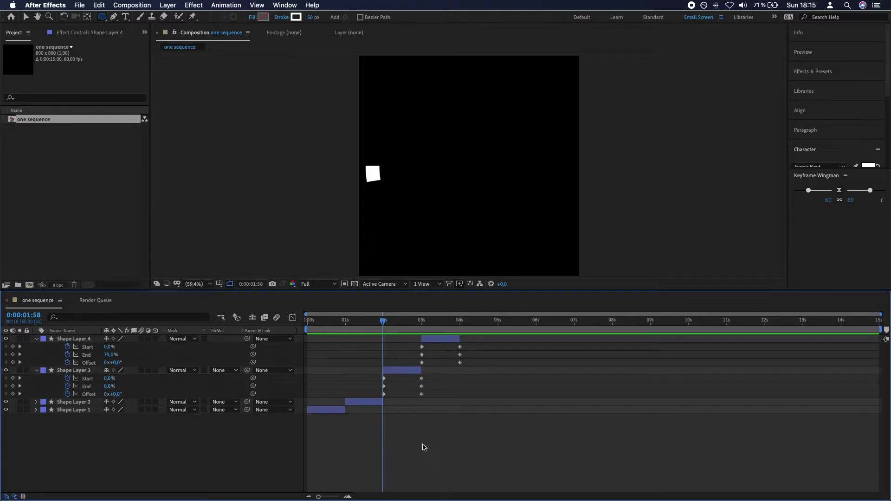
- Set Shape Layer 3's Trim Paths Offset to a constant -90° and remove its Offset keyframes
key(k)
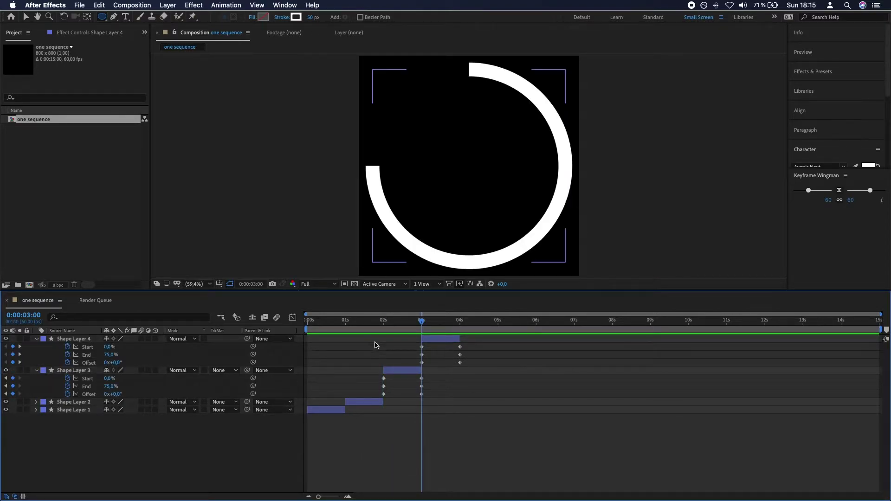
mouse_move(387, 322)
mouse_down()
mouse_move(369, 324)
mouse_move(383, 325)
mouse_up()
click(118, 394)
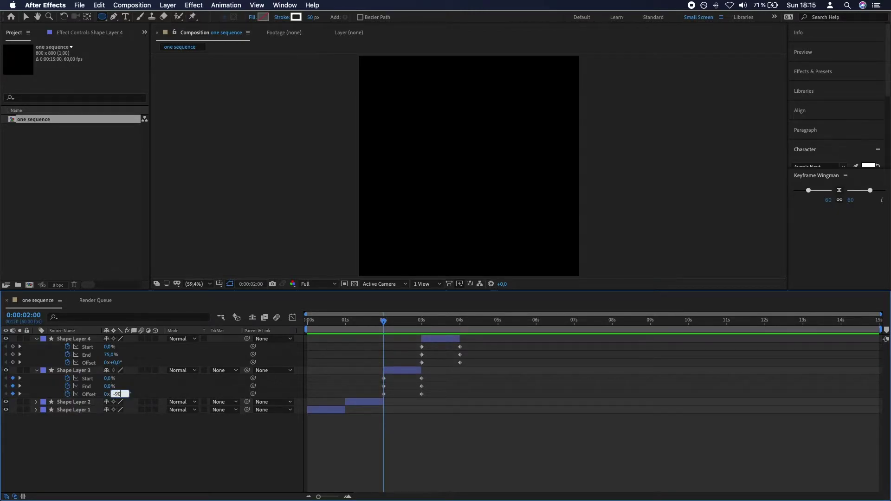
key(Return)
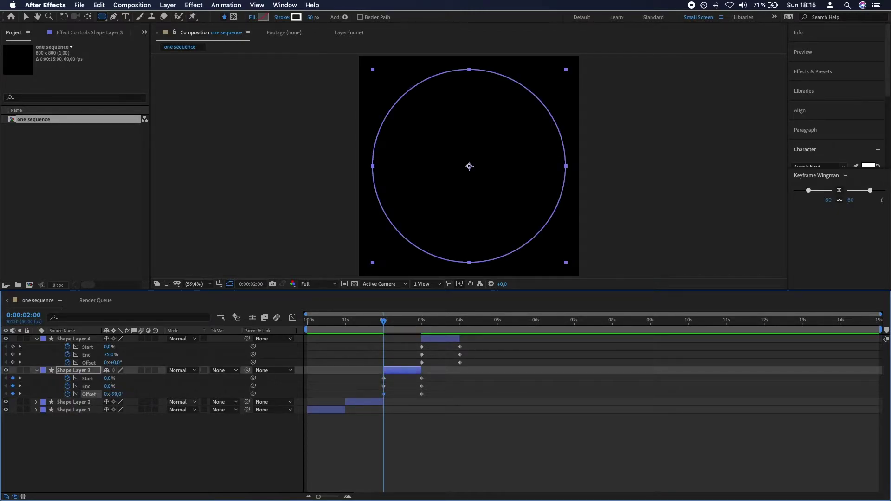
click(19, 394)
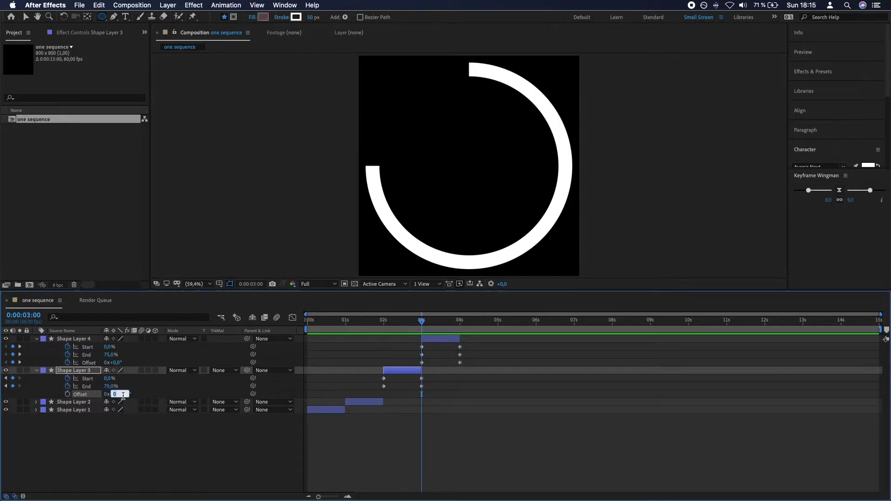
- Remove Shape Layer 4's Offset keyframes, set its Trim Paths Offset to -90°, and preview the sequence from 0 seconds
click(67, 362)
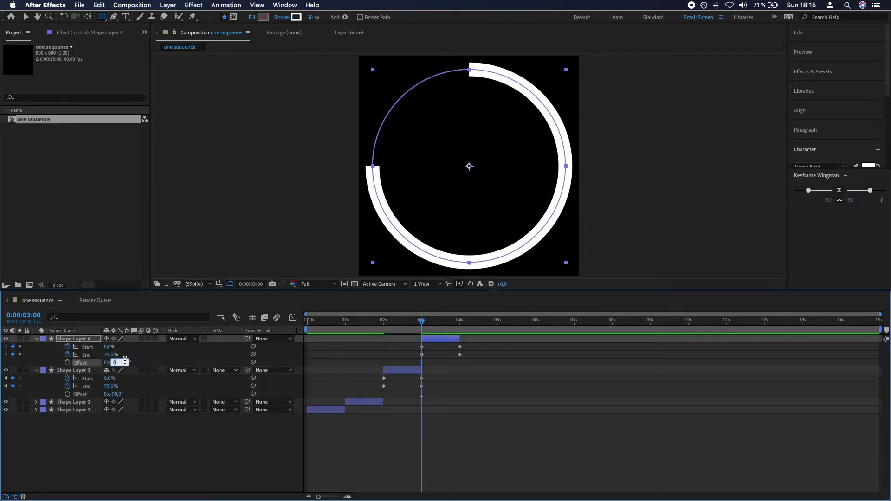
text(0)
key(Return)
drag(390, 334, 306, 333)
key(space)
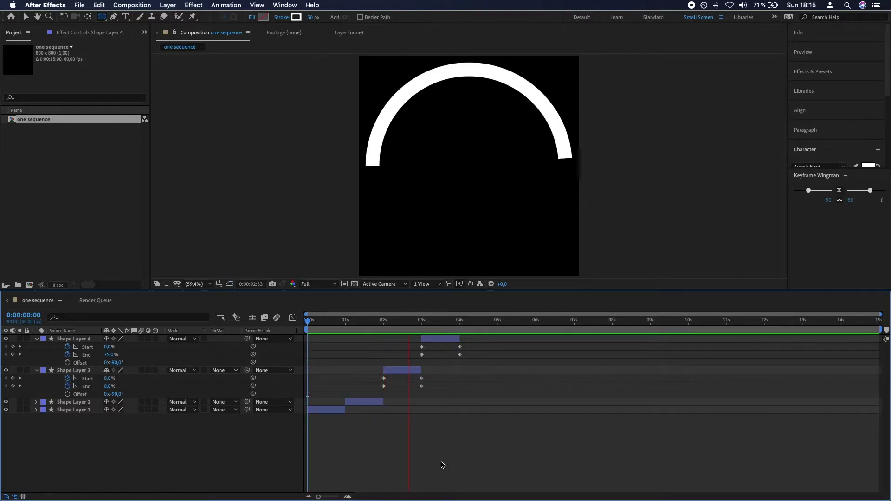
- Duplicate Shape Layers 3 and 4, place the copies at the top of the layer stack, and start them at 4 seconds
drag(351, 320, 304, 331)
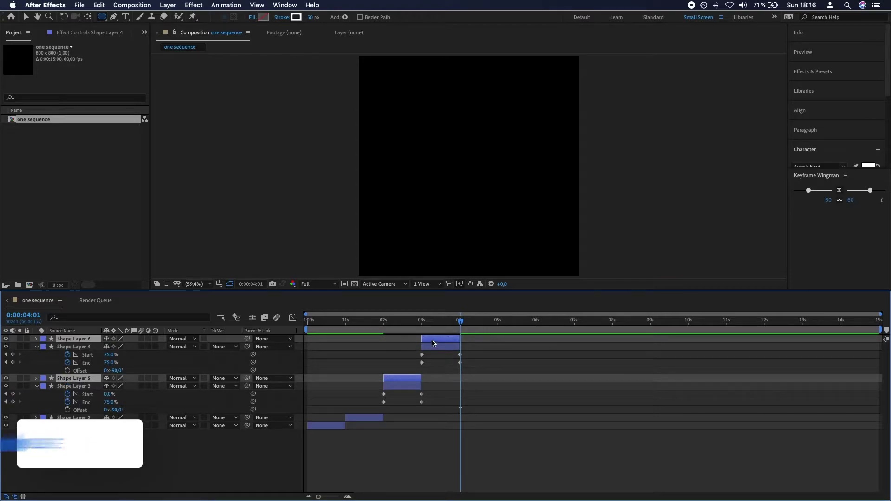
click(461, 342)
drag(460, 342, 534, 345)
drag(62, 377, 70, 343)
key(equal)
key(equal)
drag(474, 347, 450, 346)
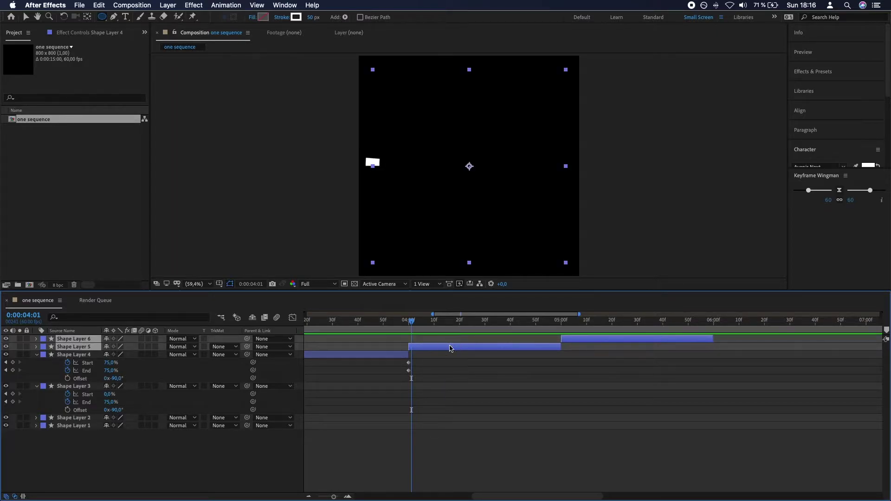
- Collapse Shape Layers 3 and 4, expand Shape Layers 5 and 6, and set both of their Trim Paths Offsets to -180°
key(u)
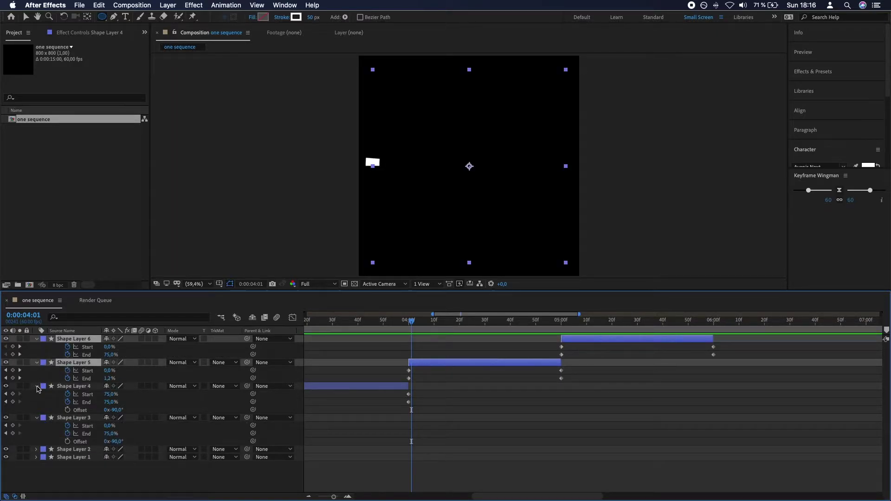
click(37, 386)
click(38, 394)
click(37, 339)
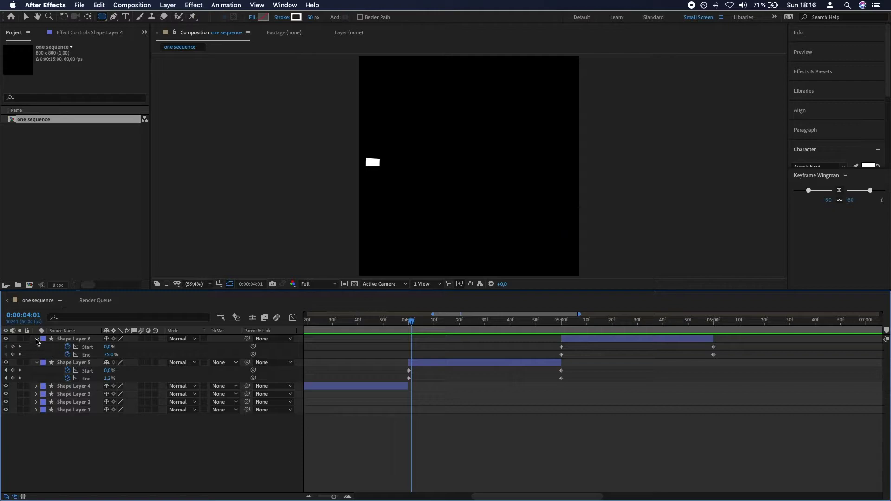
click(38, 339)
click(36, 410)
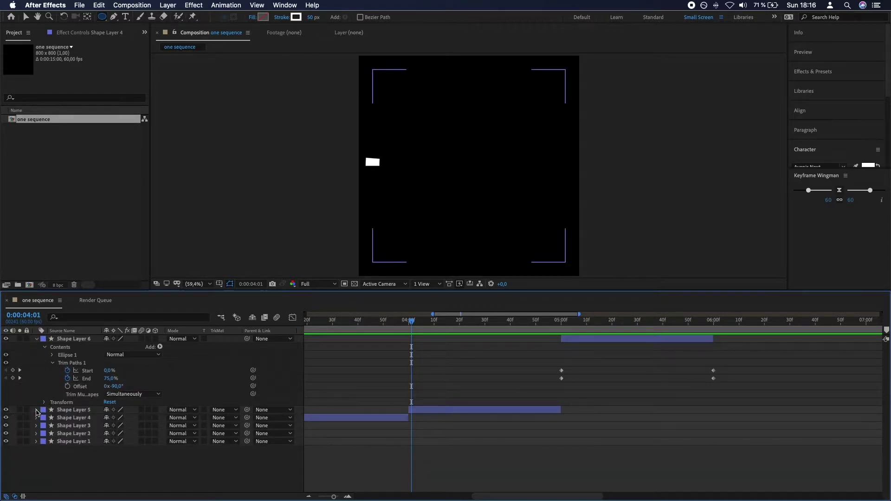
click(37, 410)
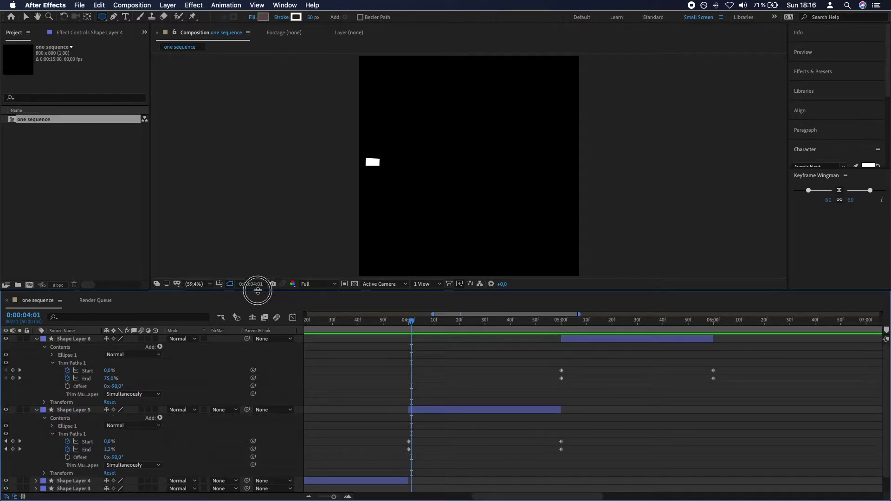
drag(258, 291, 256, 264)
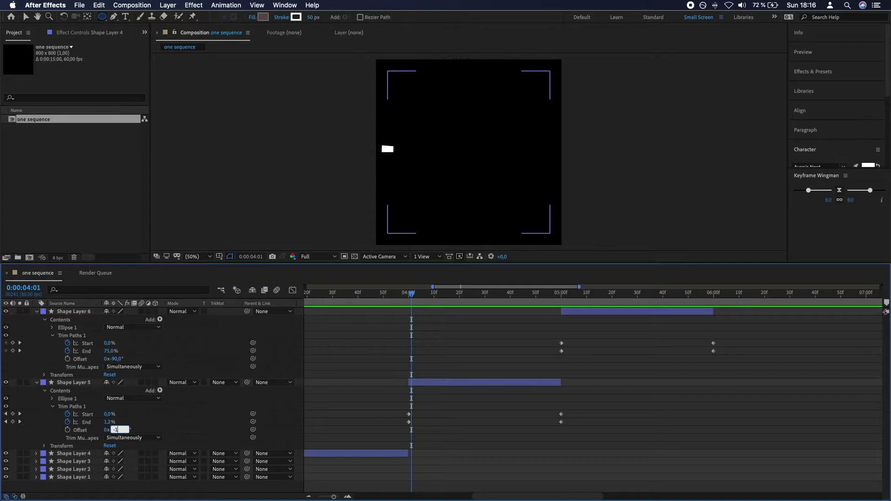
key(Return)
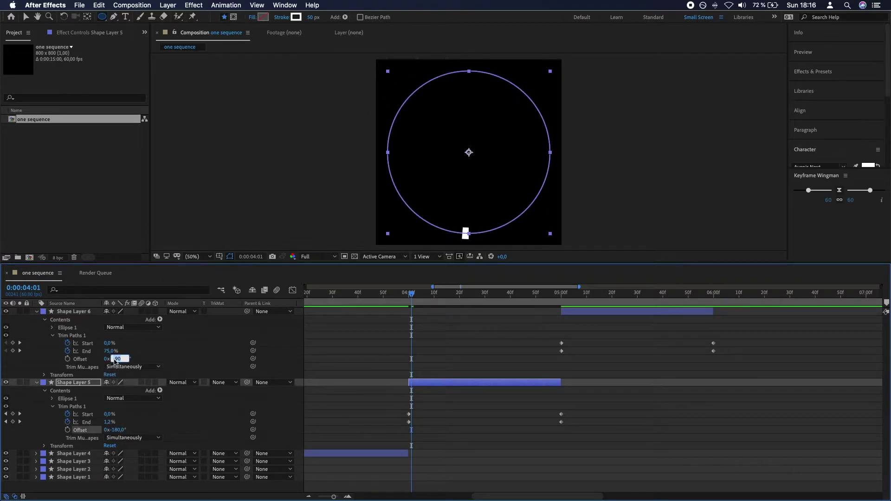
key(Return)
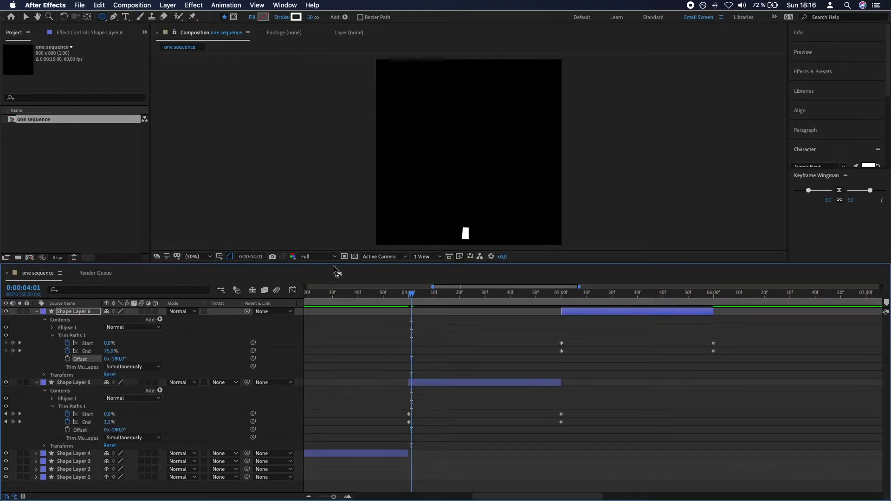
- Show the full timeline and preview the six-layer sequence from 0 seconds
scroll(388, 368, down, 5)
click(413, 410)
key(Home)
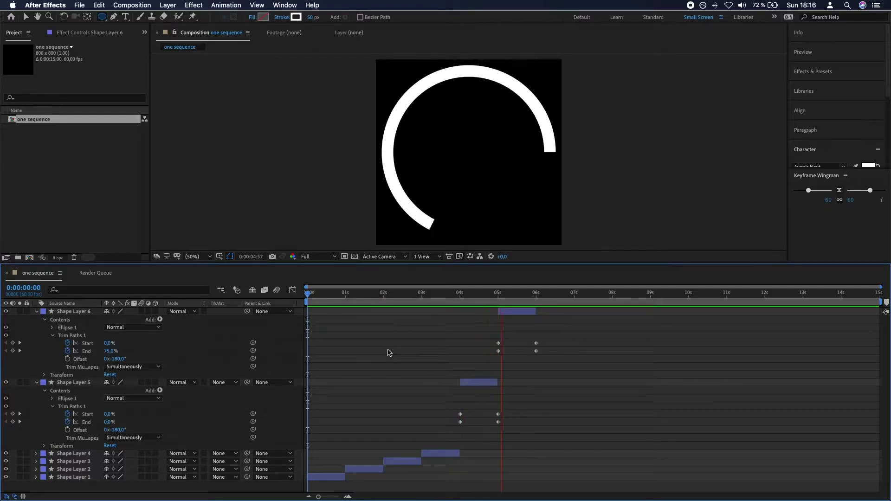
- Duplicate Shape Layers 5 and 6, place the copies at the top of the layer stack, and start them at 6 seconds
drag(390, 294, 545, 345)
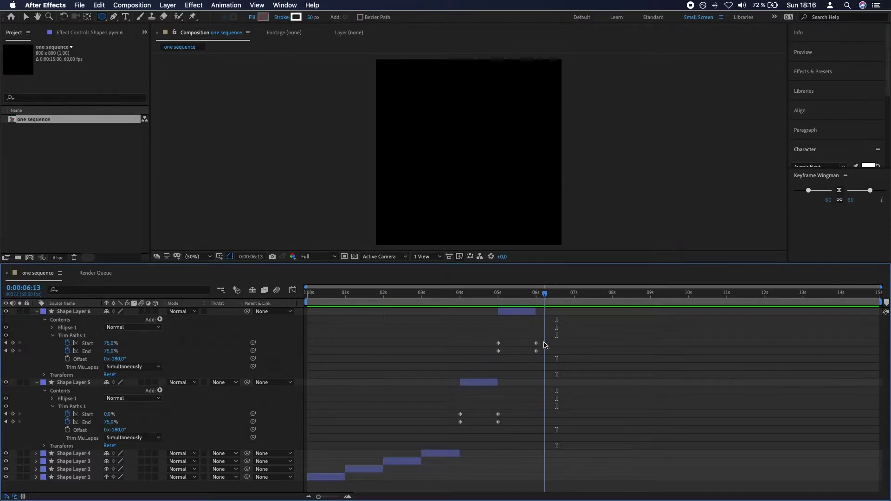
click(522, 314)
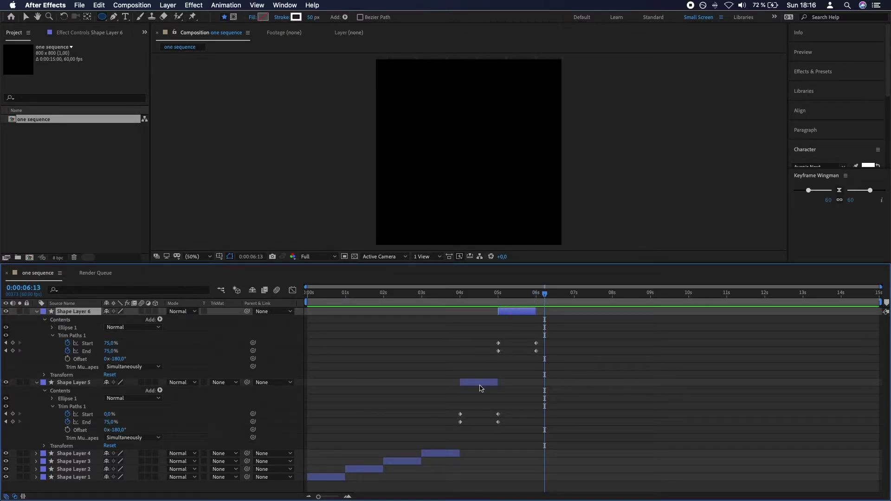
click(481, 385)
key(super+d)
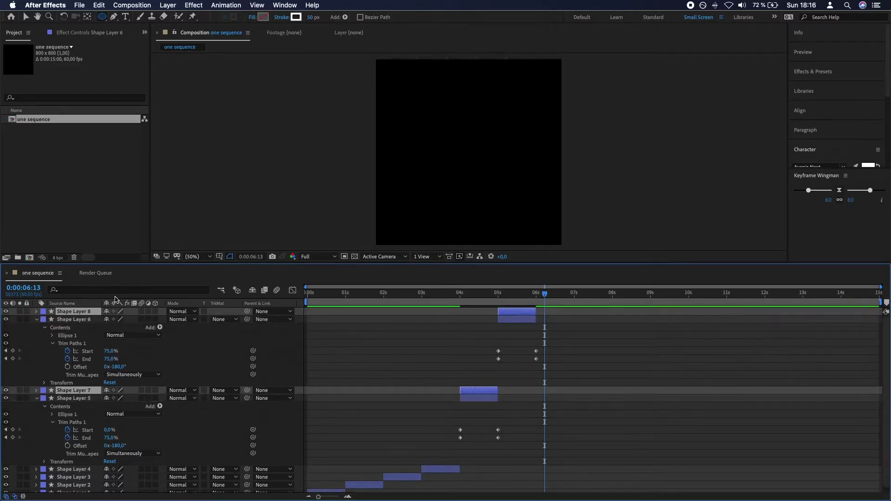
drag(75, 391, 77, 317)
drag(477, 321, 458, 321)
scroll(553, 320, up, 4)
scroll(470, 333, left, 1)
scroll(471, 335, left, 3)
click(446, 365)
scroll(446, 366, down, 5)
scroll(446, 366, down, 2)
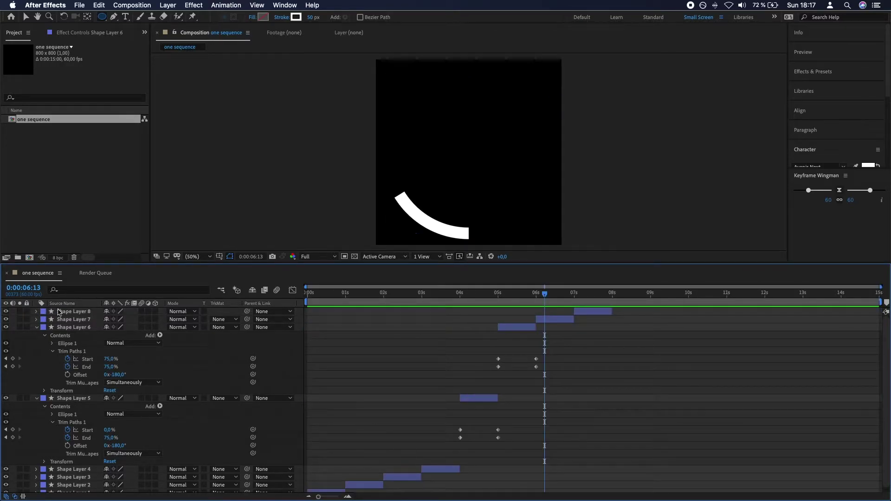
- Collapse Shape Layers 5 and 6 and expand the full Trim Paths properties of Shape Layers 7 and 8
click(35, 320)
click(36, 320)
click(71, 327)
click(79, 320)
shift+click(84, 311)
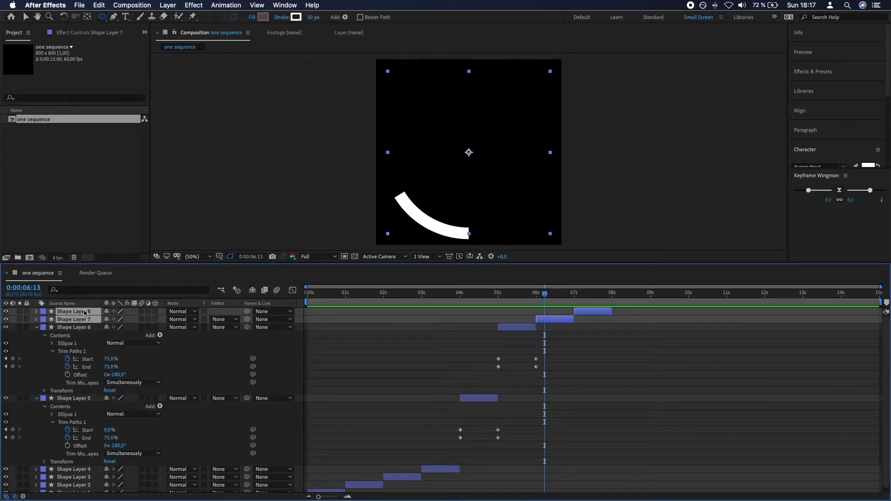
key(u)
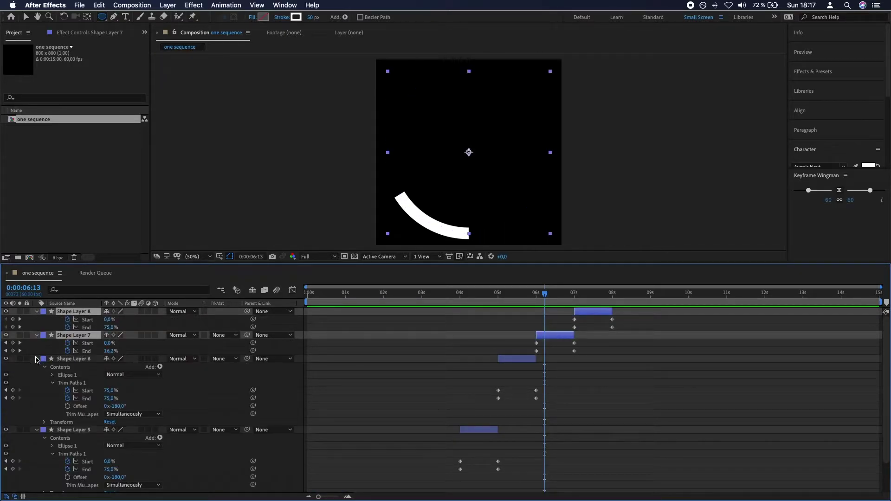
click(37, 359)
click(65, 421)
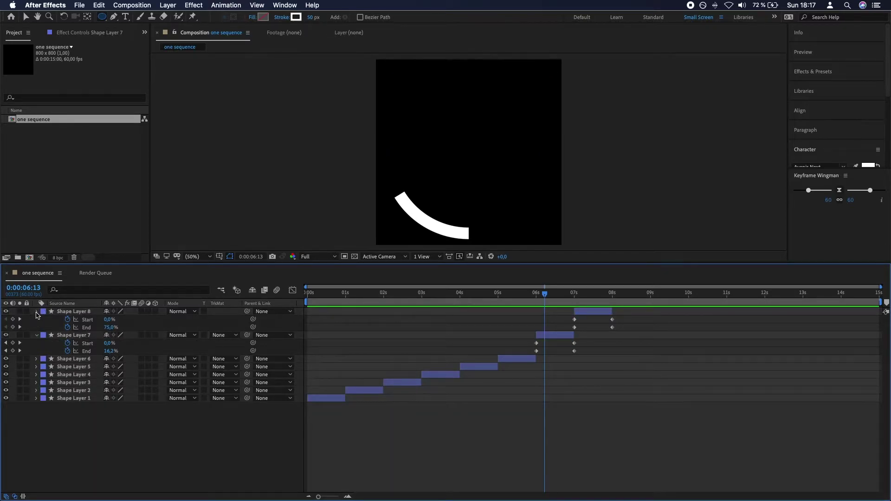
click(37, 312)
click(37, 312)
click(36, 382)
click(37, 383)
scroll(506, 326, down, 1)
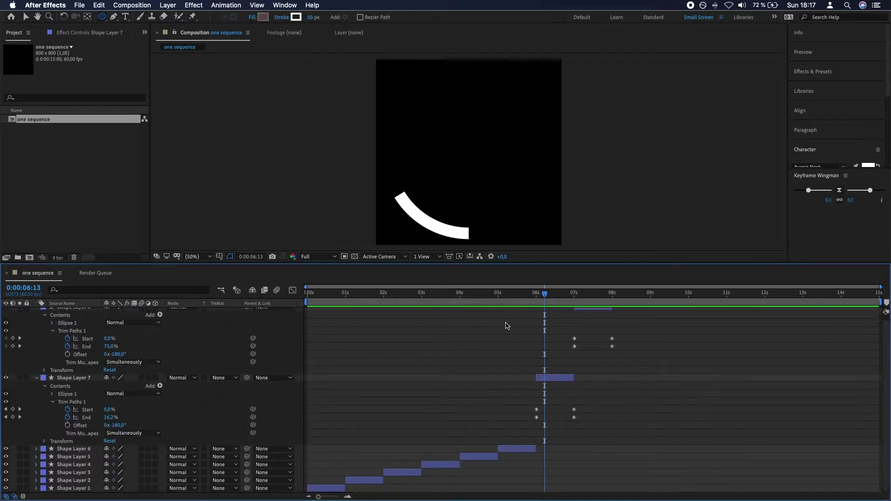
- Set the Trim Paths Offset of Shape Layers 8 and 7 to -270°
click(117, 355)
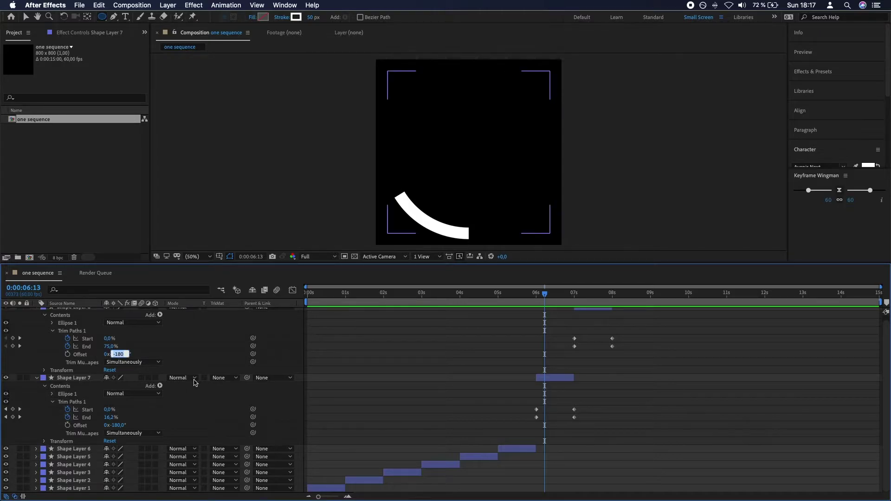
text(-270)
key(Return)
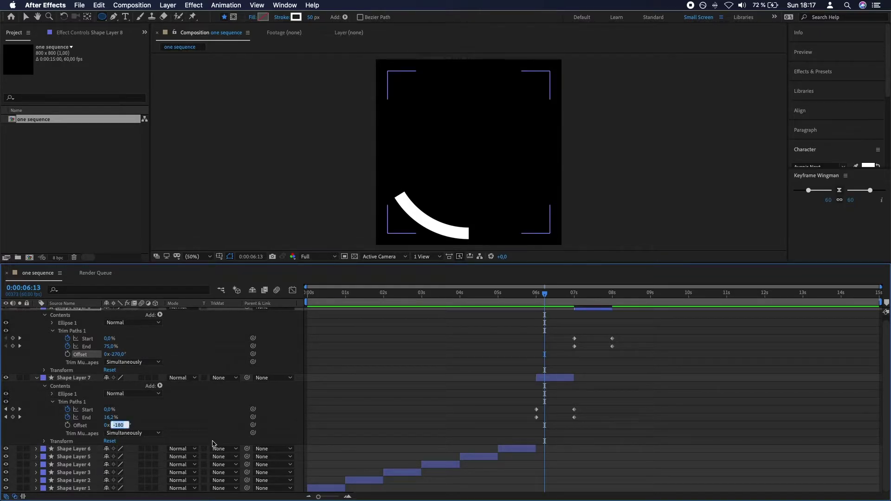
key(Return)
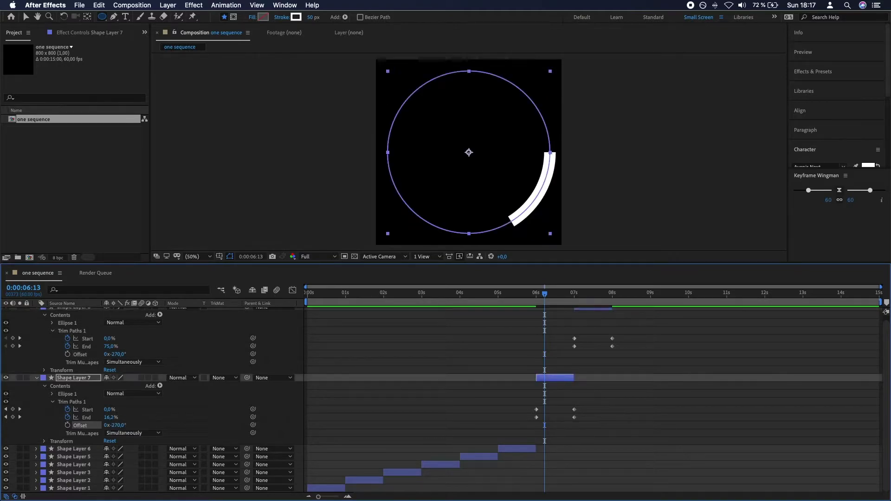
- Scrub through the new layers and preview the eight-layer sequence from 0 seconds
drag(473, 293, 606, 294)
drag(549, 297, 307, 318)
click(656, 422)
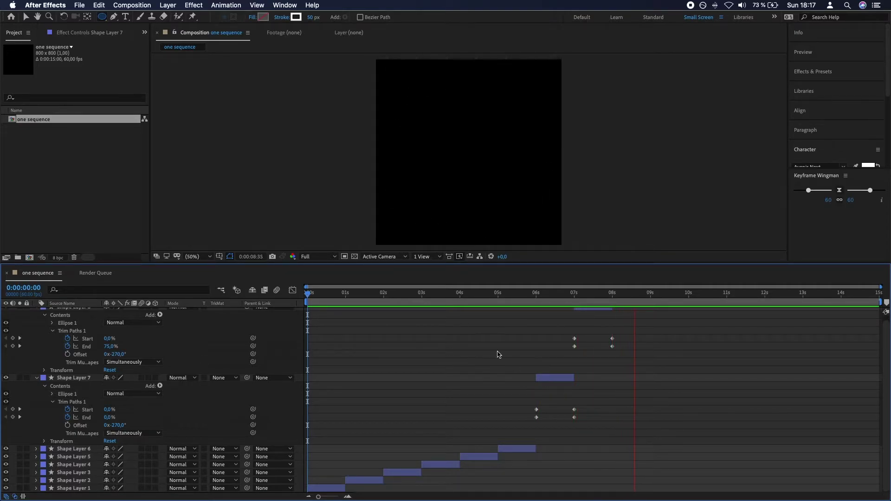
key(space)
- End the work area at 8 seconds, where Shape Layer 8 ends, and trim the composition to the work area
mouse_move(307, 299)
mouse_down()
mouse_move(538, 319)
mouse_move(628, 345)
mouse_up()
scroll(651, 353, up, 1)
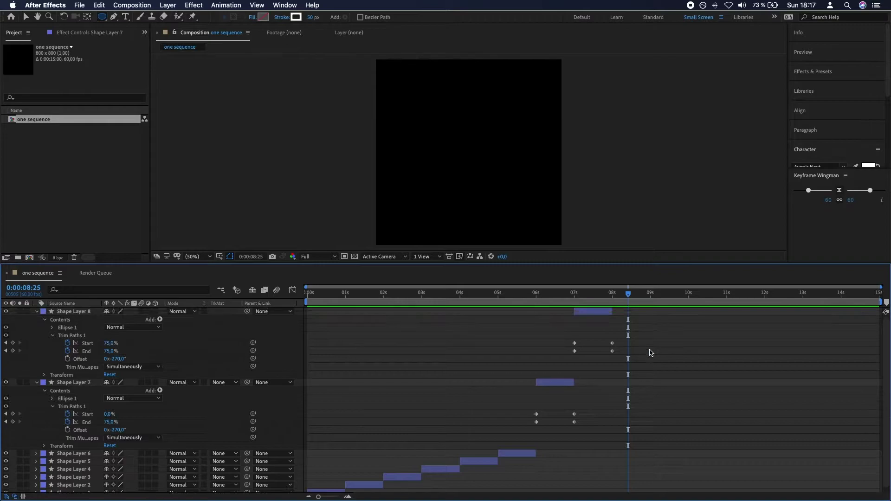
drag(884, 302, 542, 303)
key(semicolon)
key(super+shift+x)
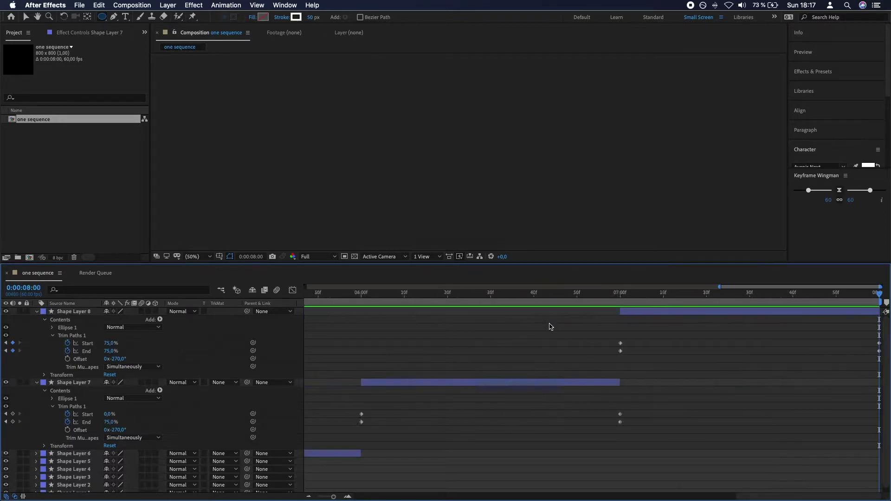
- Collapse the properties of Shape Layers 7 and 8
click(61, 383)
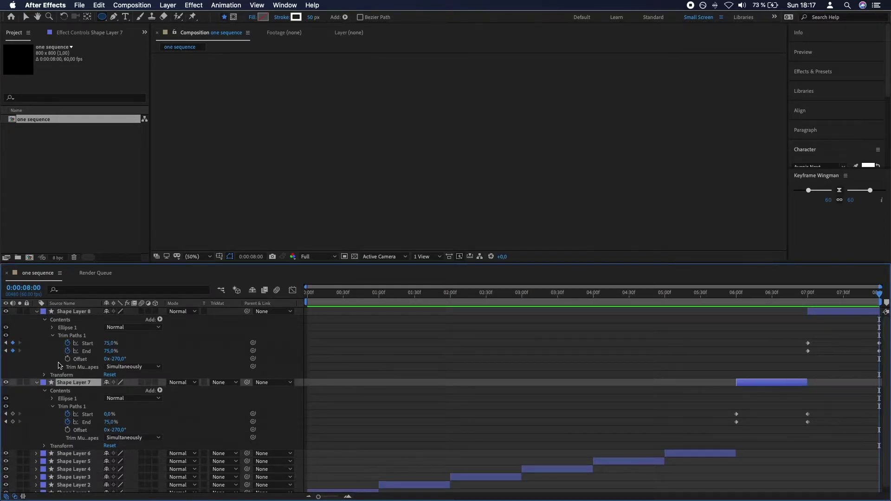
click(55, 312)
click(37, 321)
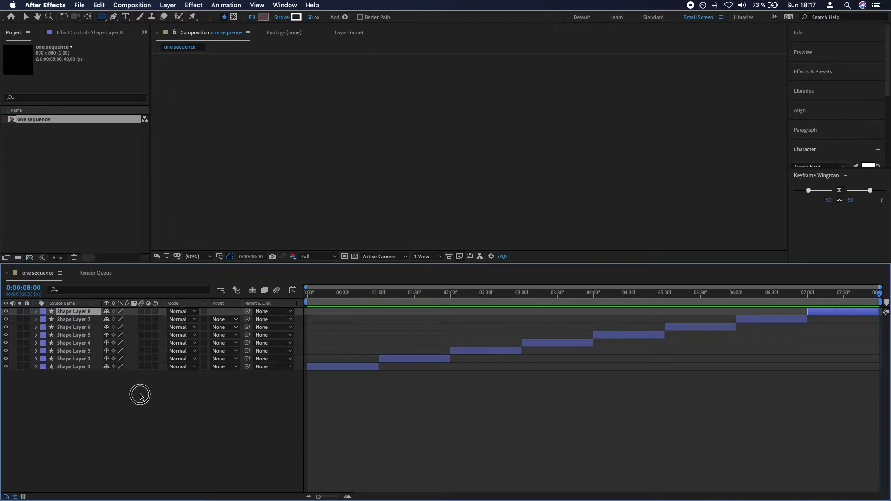
- Rename Shape Layer 1 as 01_inc and Shape Layer 2 as 01_dec
click(75, 368)
key(Return)
text(01_inc)
key(Return)
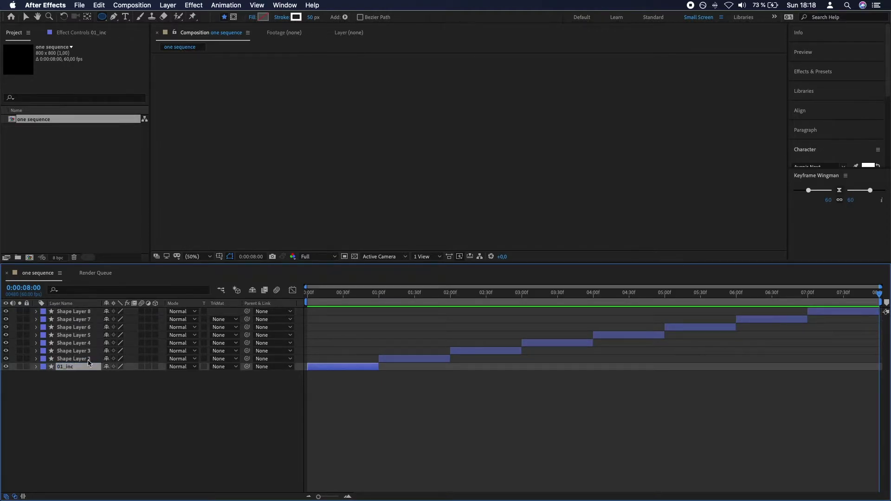
key(super+Up)
key(Return)
text(01_dec)
key(Return)
- Rename Shape Layer 3 as 02_inc and Shape Layer 4 as 02_dec
key(super+Up)
key(Return)
text(01_inc))
key(Return)
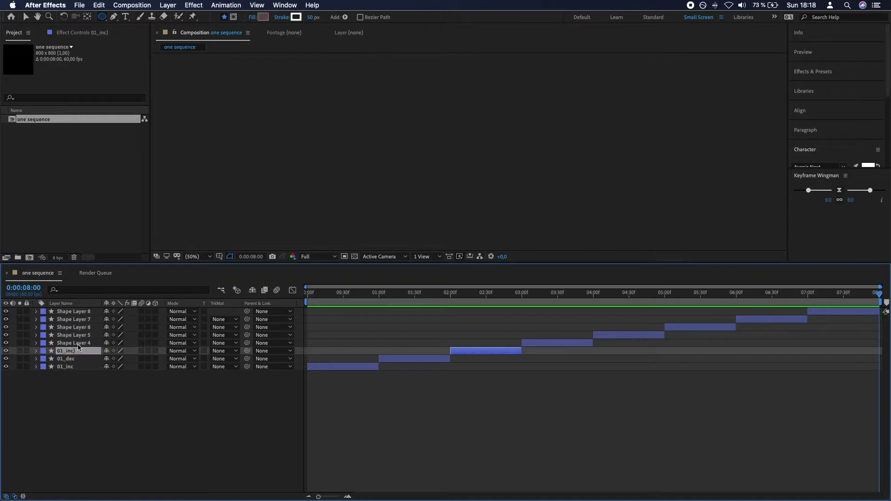
key(Return)
text(02_inc)
key(Return)
key(super+Up)
key(Return)
text(02_dec)
key(Return)
- Rename Shape Layer 5 as 03_inc and Shape Layer 6 as 03_dec
key(super+Up)
key(Return)
text(03_inc)
key(Return)
key(super+Up)
key(Return)
text(03_dec)
key(Return)
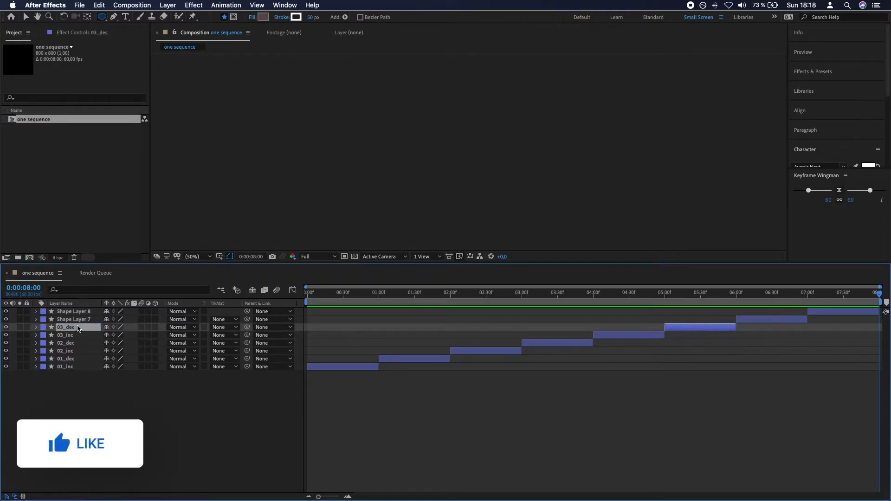
- Rename Shape Layer 7 as 04_inc and Shape Layer 8 as 04_dec
key(super+Up)
key(Return)
text(04_inc)
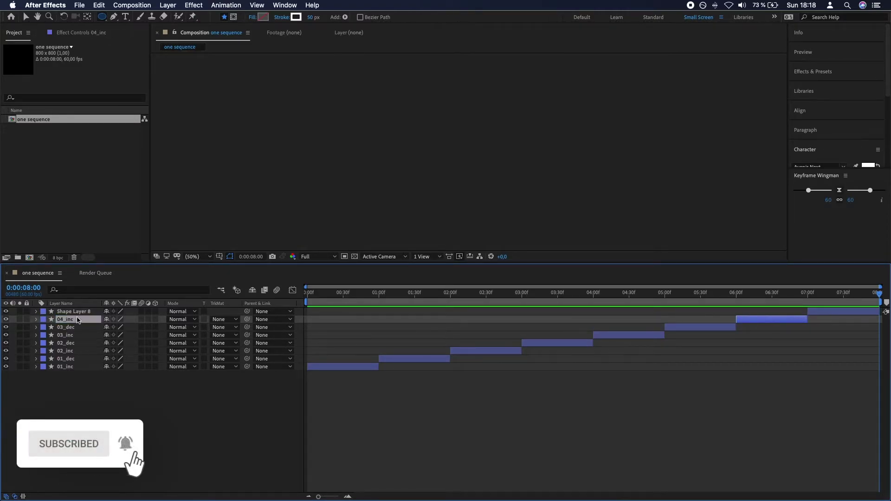
key(Return)
key(super+Up)
key(Return)
text(04)
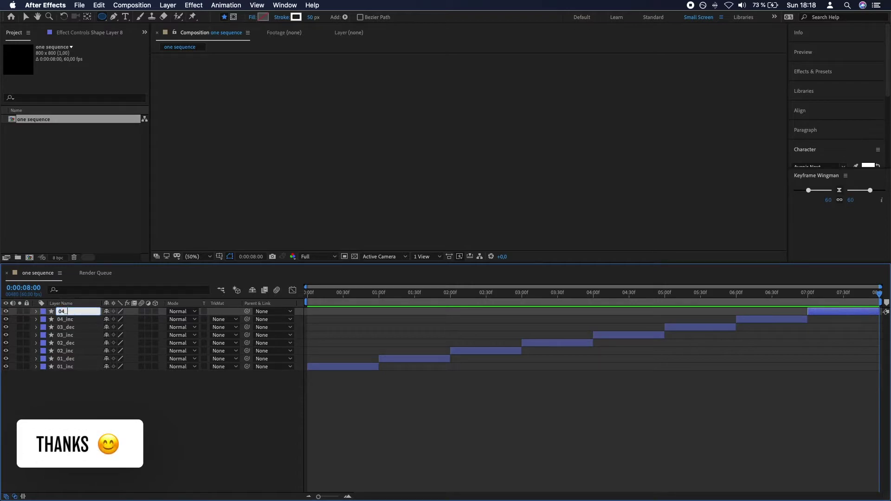
text(_dec)
key(Return)
- Deselect all layers and preview the trimmed 8-second sequence from 0 seconds
click(129, 416)
drag(341, 296, 297, 308)
key(space)
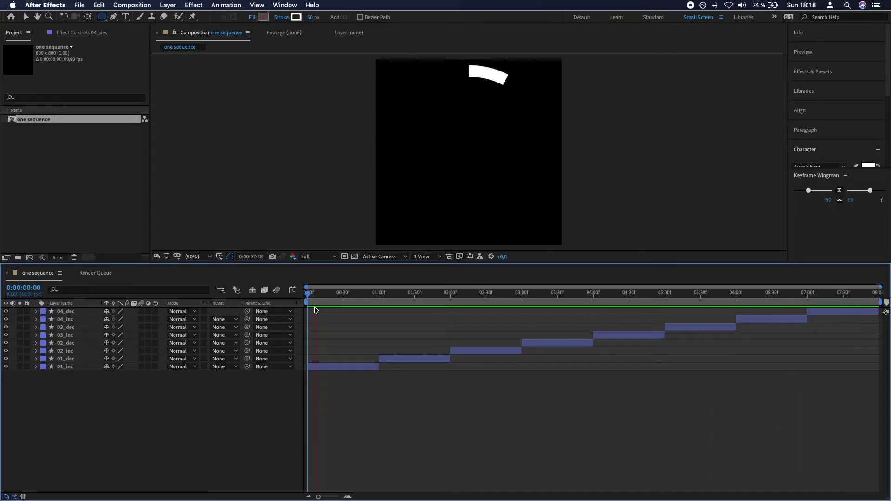
- Reveal the keyframed properties of all eight shape layers and enlarge the timeline area to show them
click(65, 367)
shift+click(74, 312)
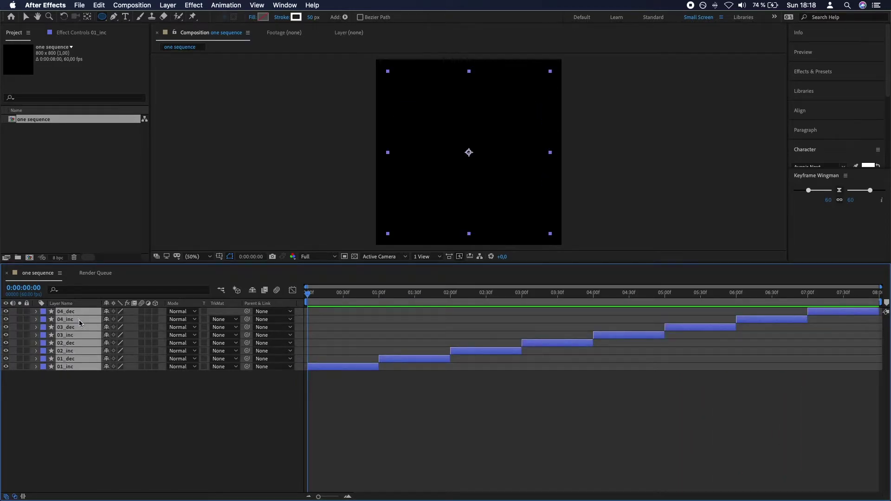
key(u)
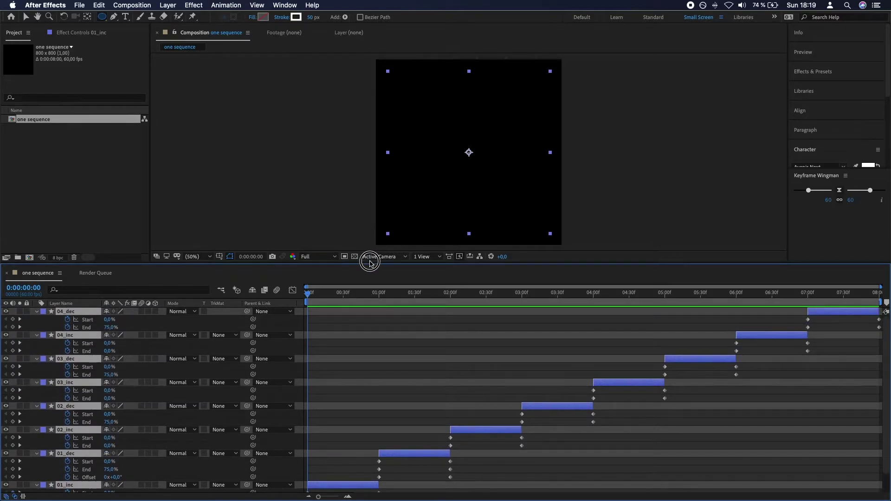
drag(368, 264, 363, 215)
click(394, 307)
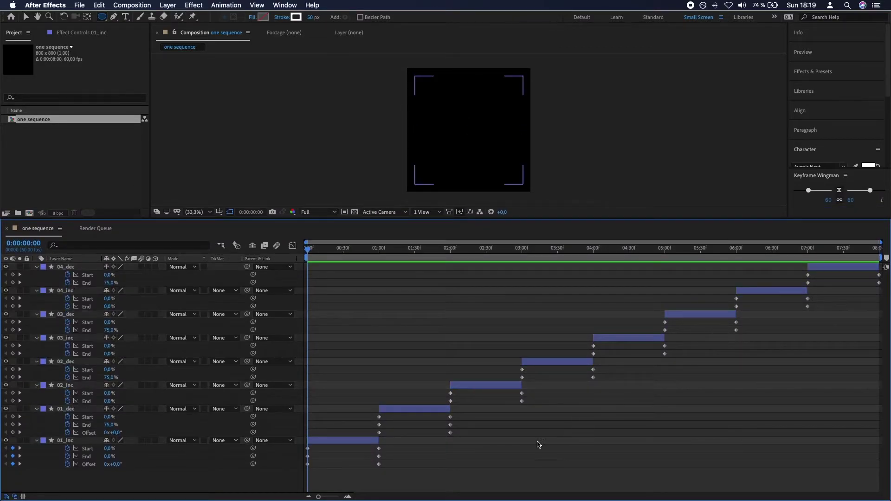
- Remove the Trim Paths Offset keyframes from layers 01_inc and 01_dec
click(75, 465)
click(65, 466)
click(68, 465)
click(68, 433)
- Ease all Start and End keyframes of the eight layers with 85 on both sides in Keyframe Wingman and preview the motion
click(84, 441)
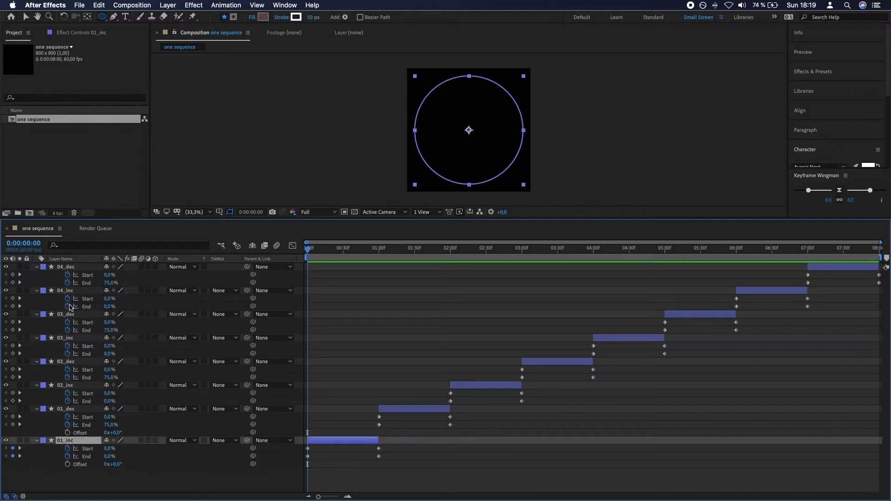
shift+click(81, 268)
key(u)
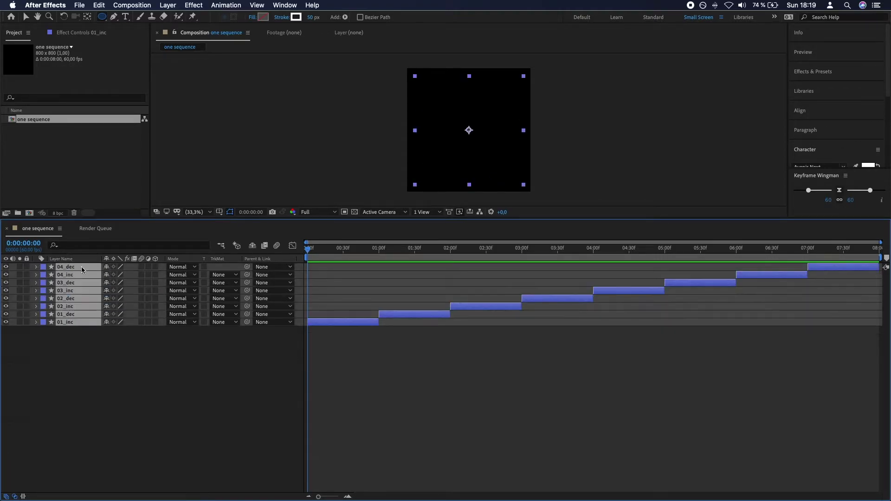
key(u)
click(258, 483)
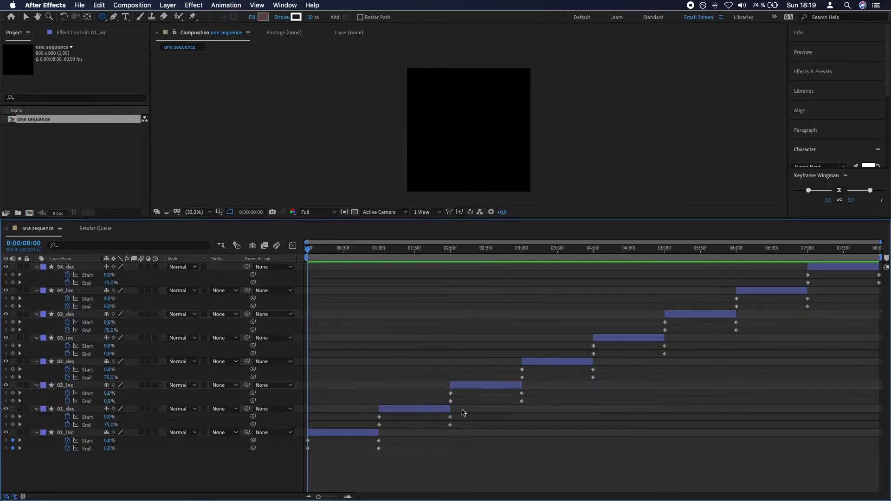
drag(880, 468, 303, 272)
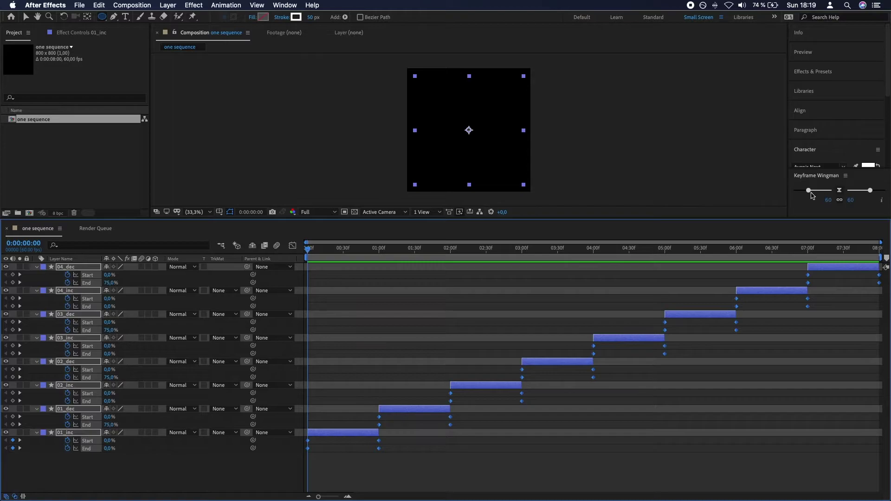
drag(810, 194, 800, 194)
click(435, 354)
key(space)
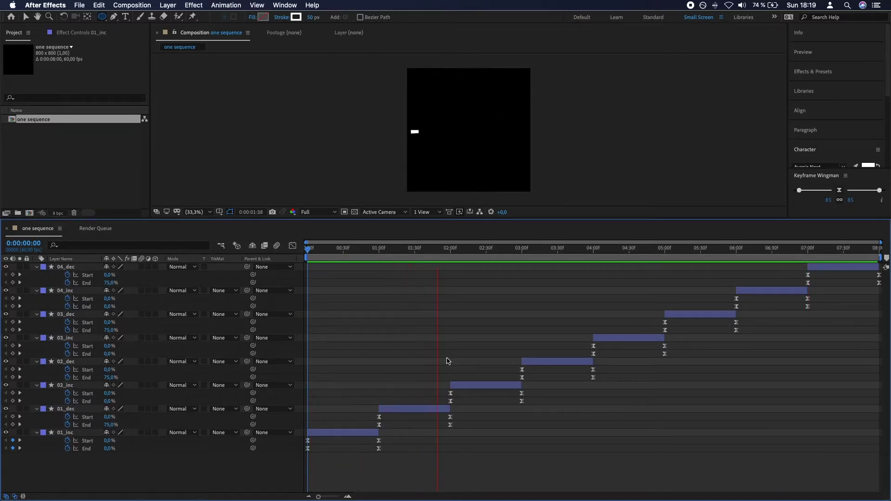
drag(325, 254, 321, 254)
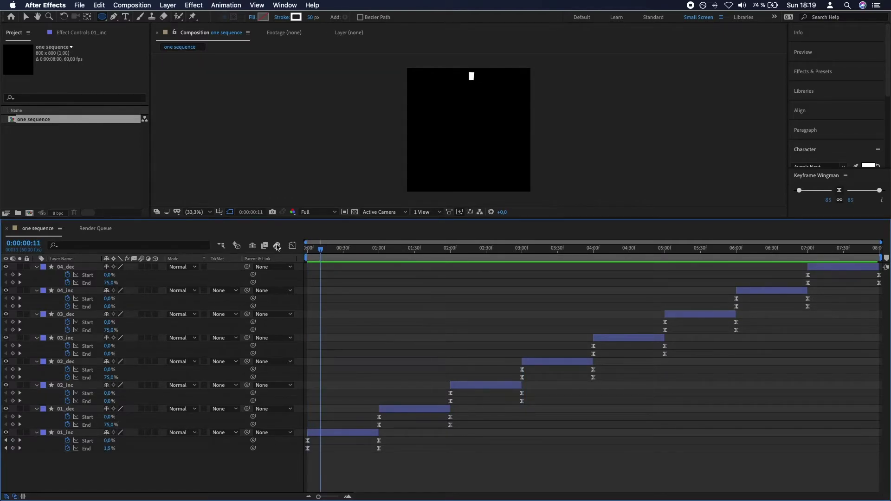
- Enable motion blur for the composition and all eight layers, preview the sequence, and return to 0 seconds
click(76, 268)
shift+click(74, 433)
click(141, 433)
click(218, 472)
drag(324, 255, 539, 261)
key(space)
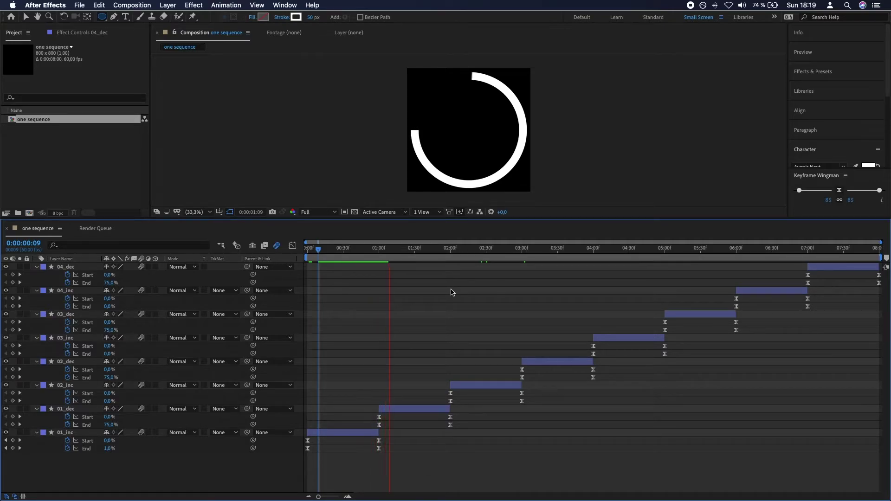
key(space)
drag(372, 254, 280, 254)
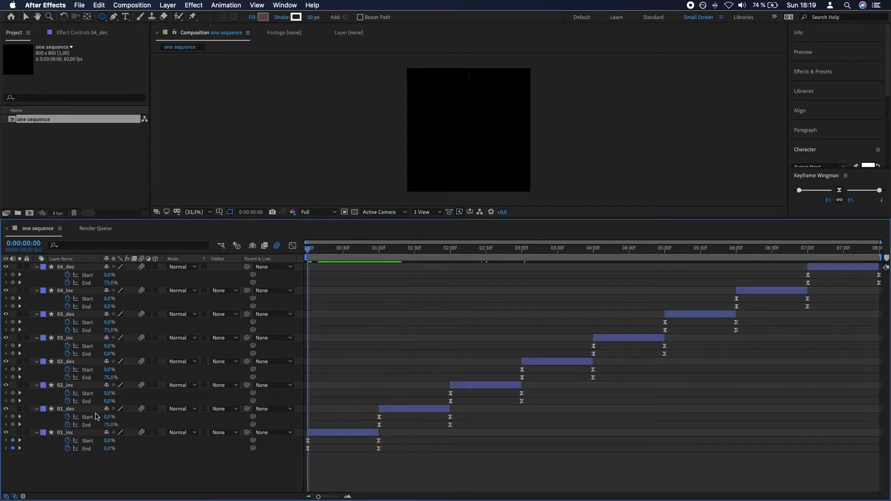
- Set the stroke line cap of layer 04_dec to Round Cap and check the stroke ends in the first second
click(82, 432)
shift+click(85, 269)
click(37, 268)
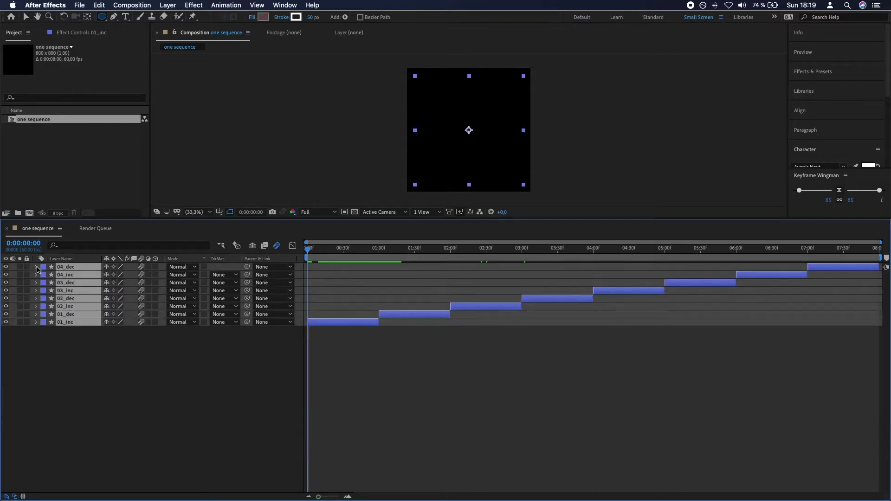
click(37, 268)
click(52, 283)
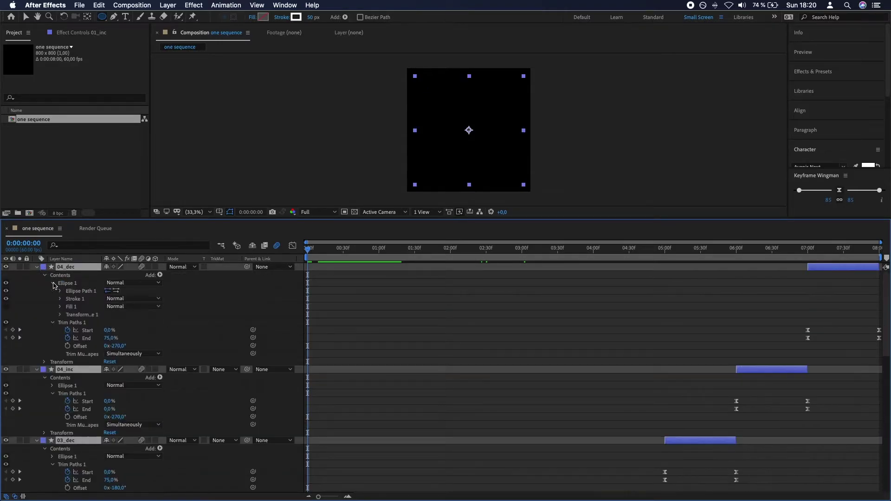
click(60, 299)
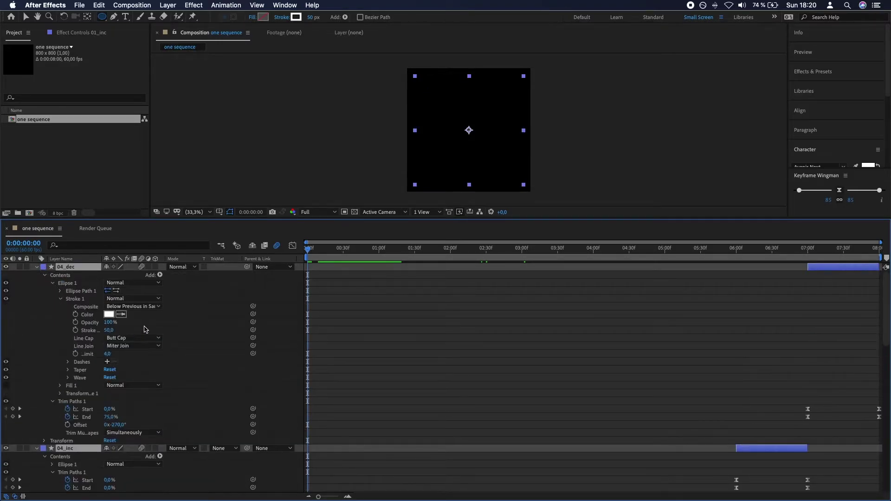
click(143, 341)
click(124, 358)
scroll(349, 363, down, 5)
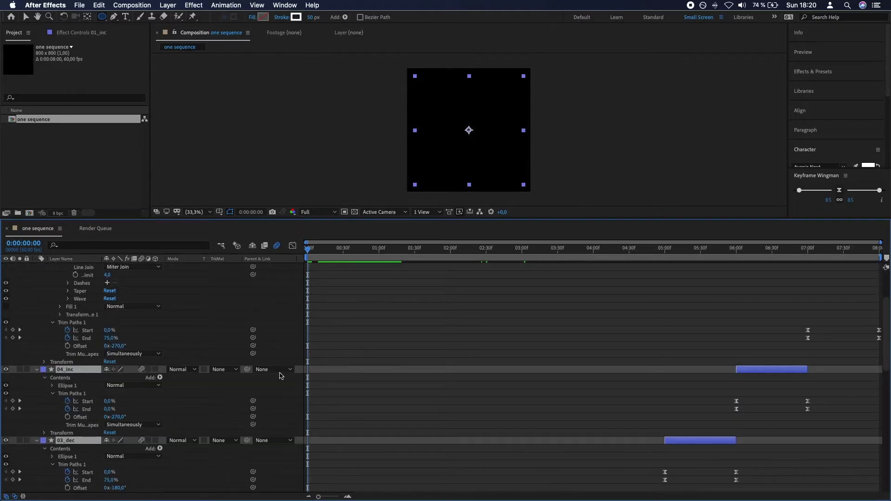
key(space)
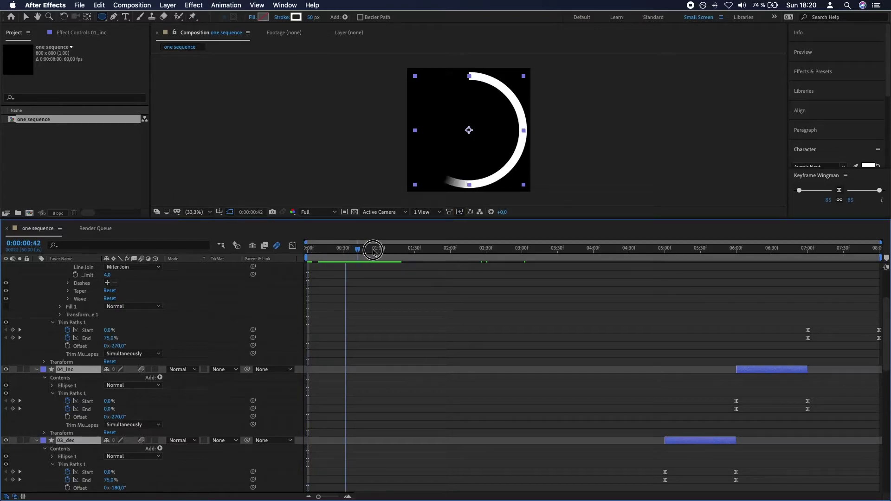
click(387, 258)
drag(388, 257, 340, 258)
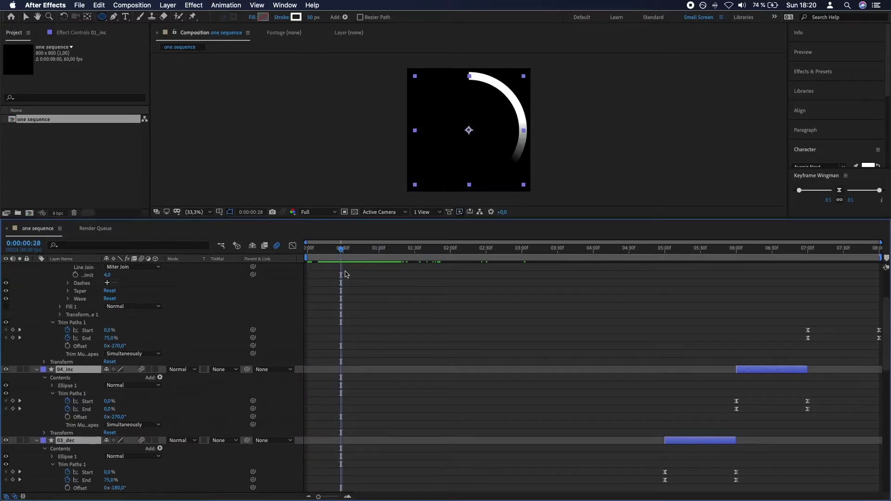
scroll(344, 281, down, 2)
scroll(342, 284, up, 7)
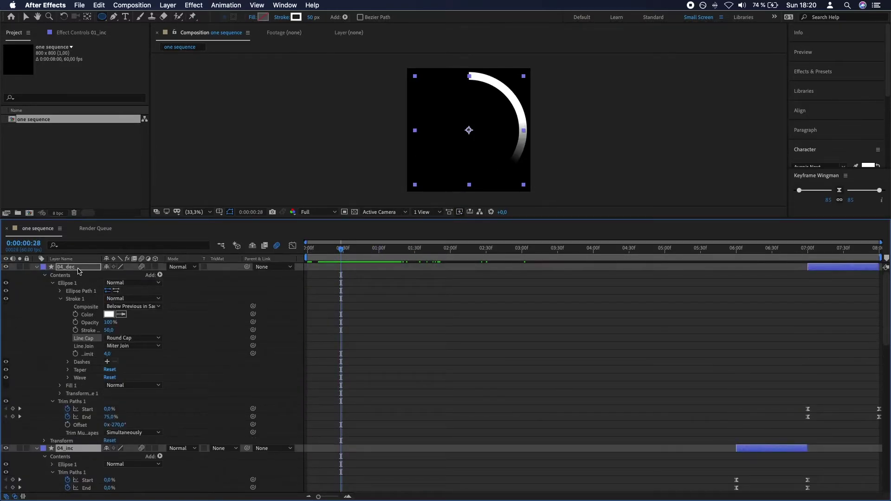
click(79, 268)
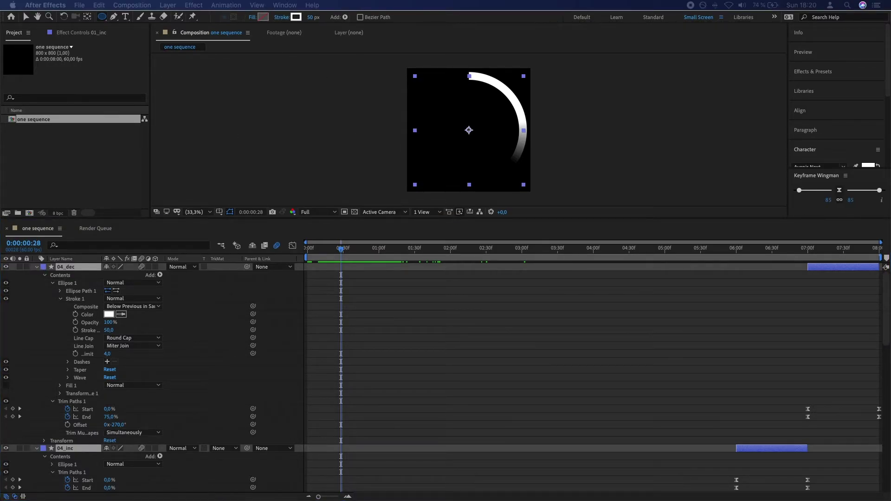
drag(443, 235, 447, 227)
click(448, 261)
click(450, 281)
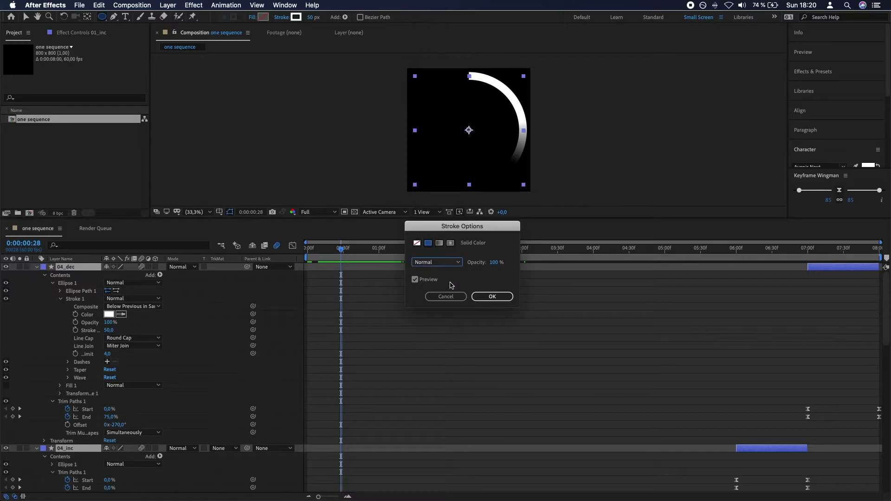
click(445, 296)
click(377, 317)
scroll(121, 327, down, 5)
scroll(121, 327, up, 5)
- Set the stroke line cap of layer 04_inc to Round Cap and collapse layers 04_dec, 04_inc and 03_dec
click(67, 268)
click(36, 268)
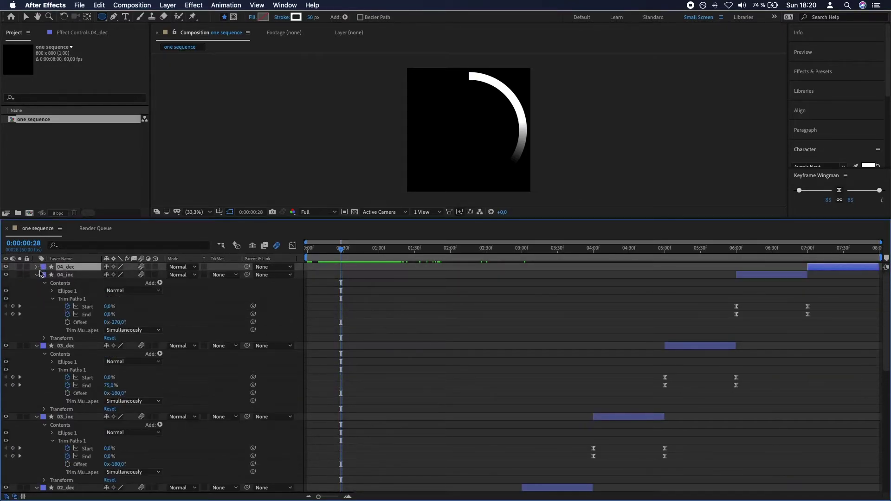
click(38, 276)
super+click(38, 276)
scroll(159, 352, down, 3)
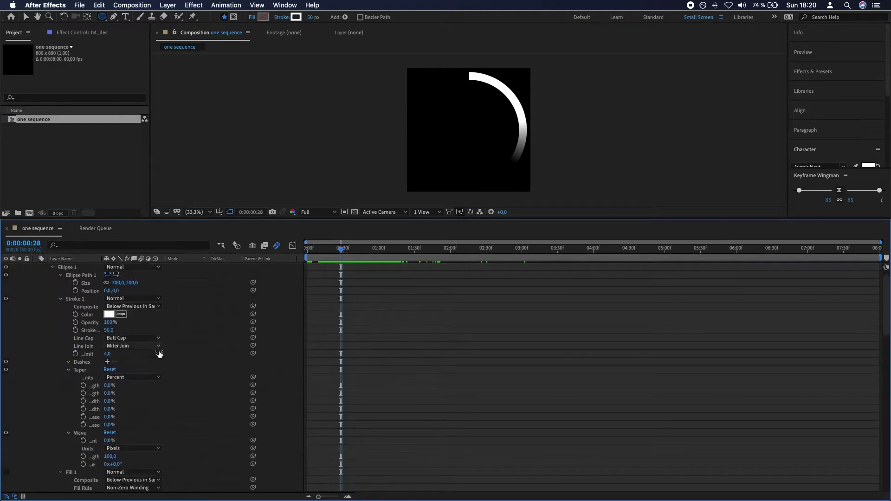
click(147, 326)
click(126, 340)
scroll(69, 316, up, 3)
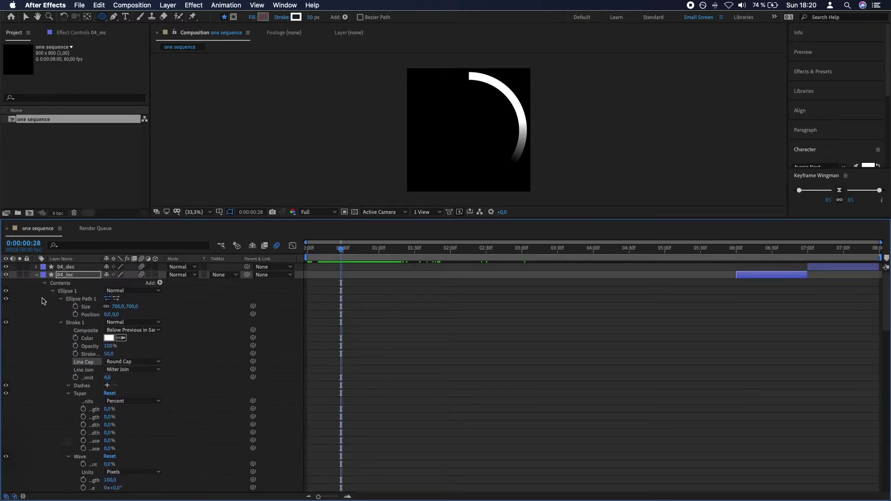
click(37, 276)
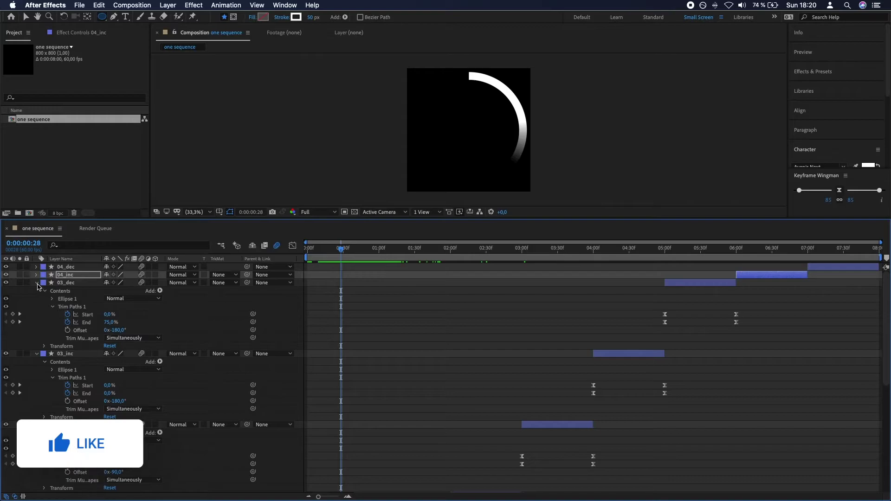
click(37, 284)
- Preview the sequence from 0 seconds and move the current time to frame 19
key(Home)
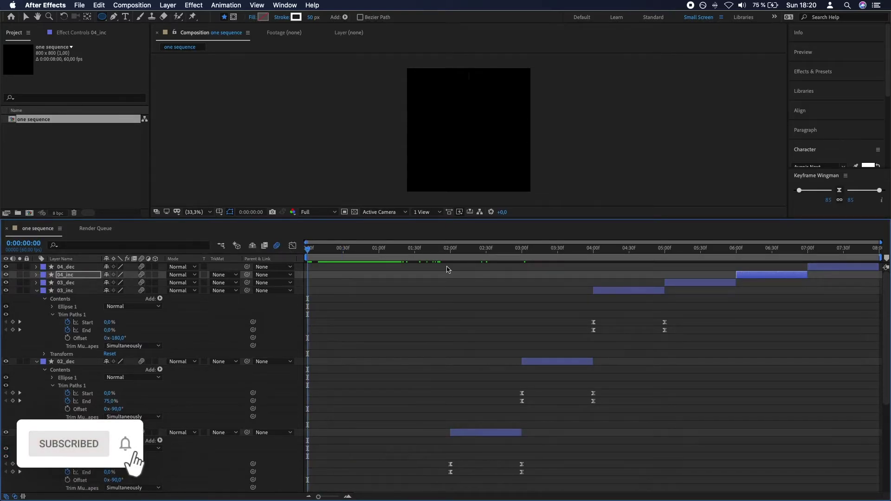
key(space)
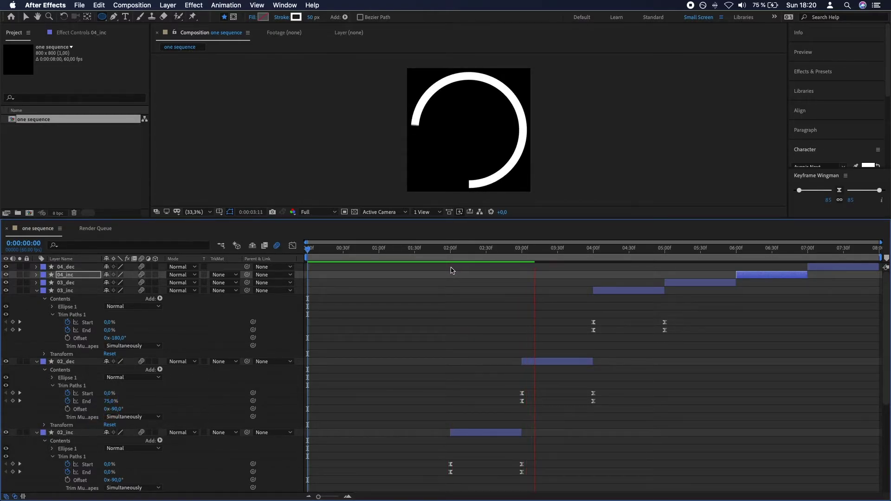
drag(311, 252, 329, 269)
- Collapse the expanded properties of the remaining layers, from 01_inc up to 03_inc
scroll(423, 312, down, 10)
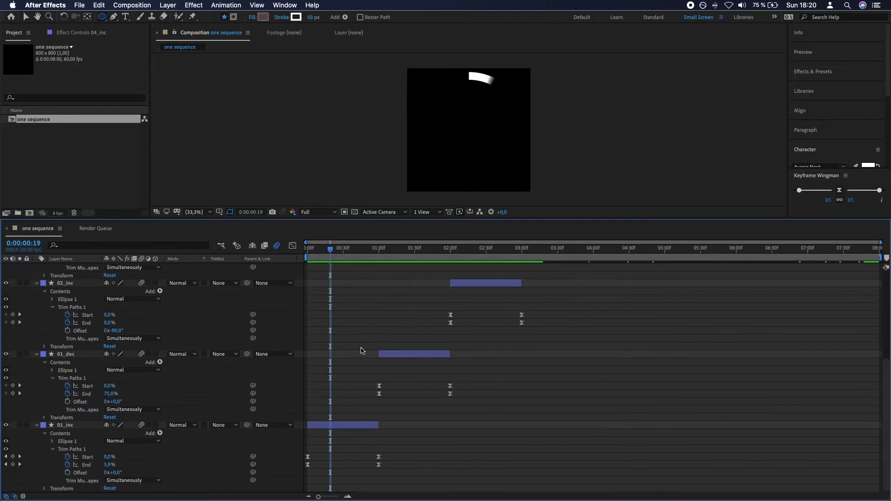
click(51, 426)
click(38, 426)
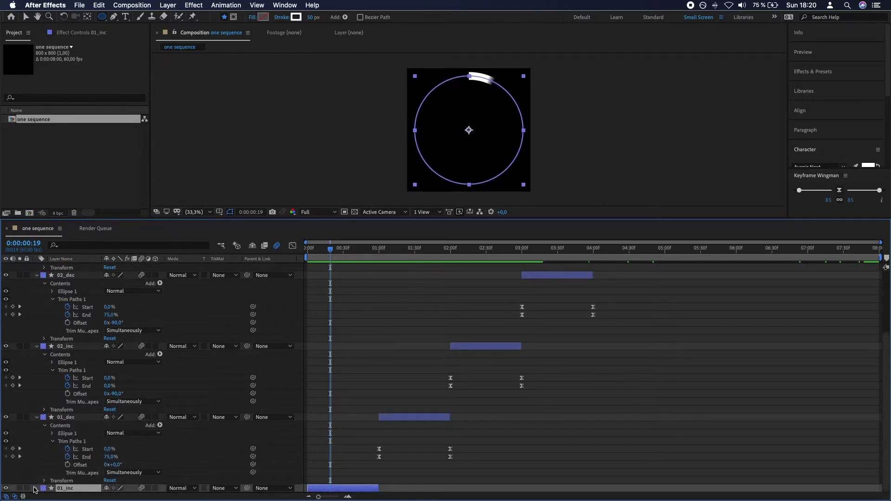
click(37, 417)
click(36, 338)
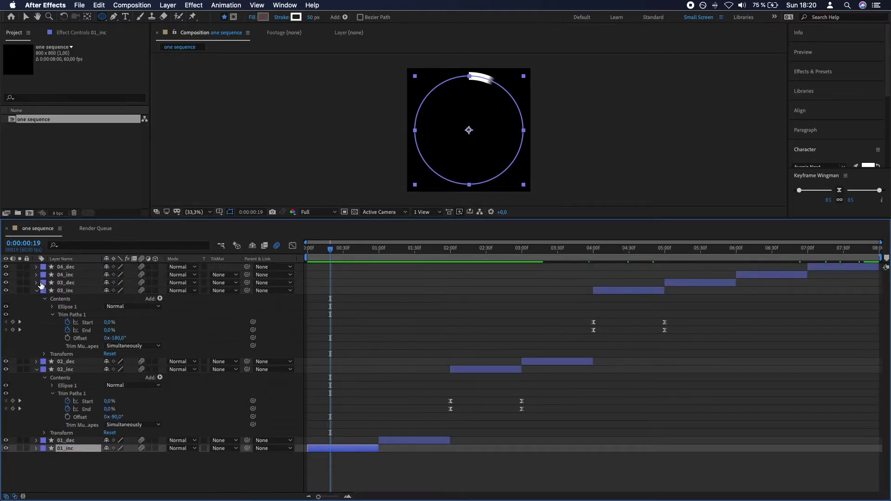
click(37, 291)
click(36, 307)
- Set the stroke line cap of layer 01_inc to Round Cap and collapse its properties
click(37, 322)
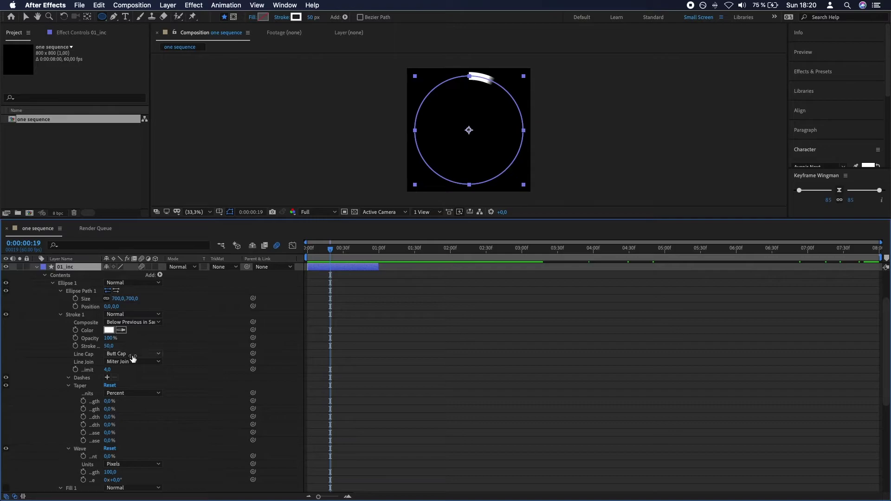
click(133, 354)
click(123, 369)
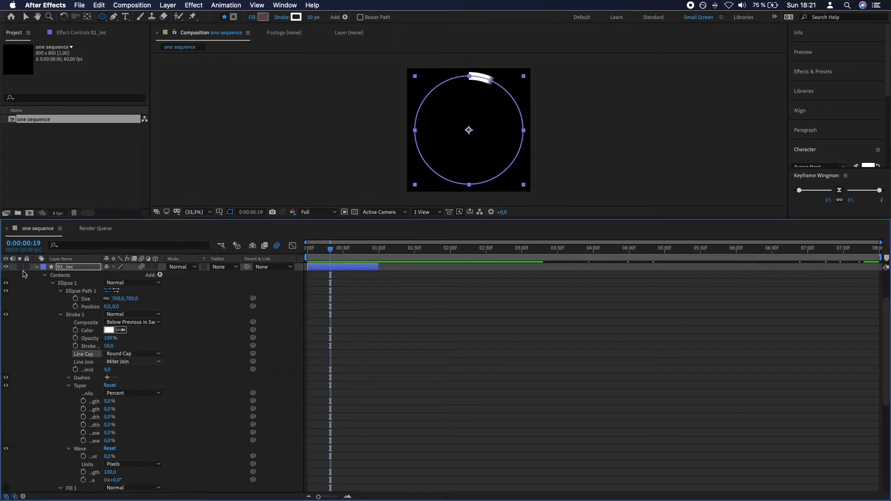
click(36, 267)
- Set the stroke line cap of layer 01_dec to Round Cap and collapse its properties
click(65, 314)
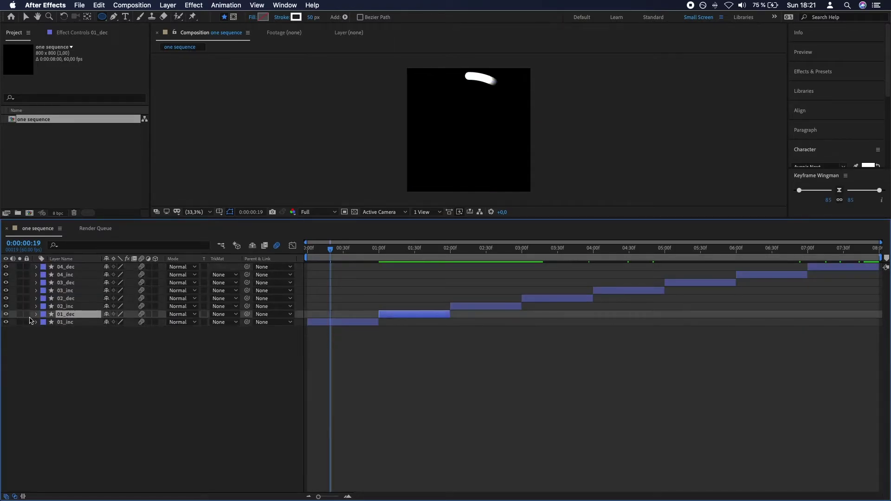
click(36, 315)
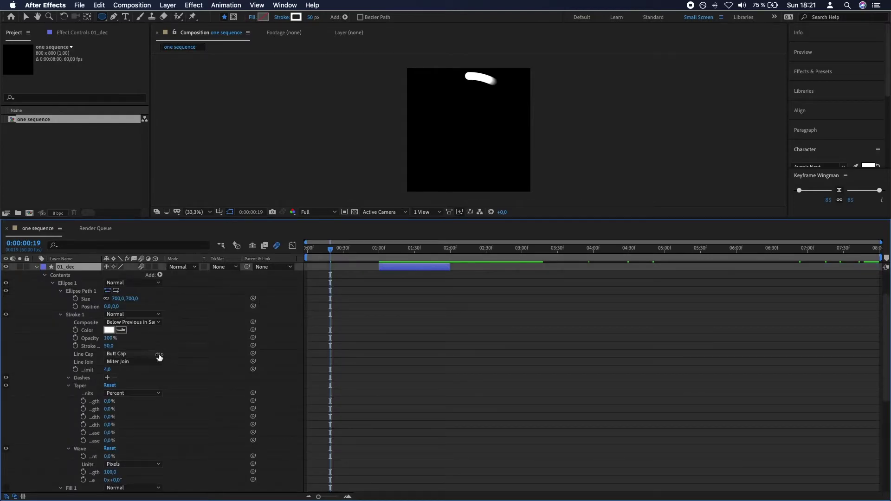
click(157, 353)
click(153, 372)
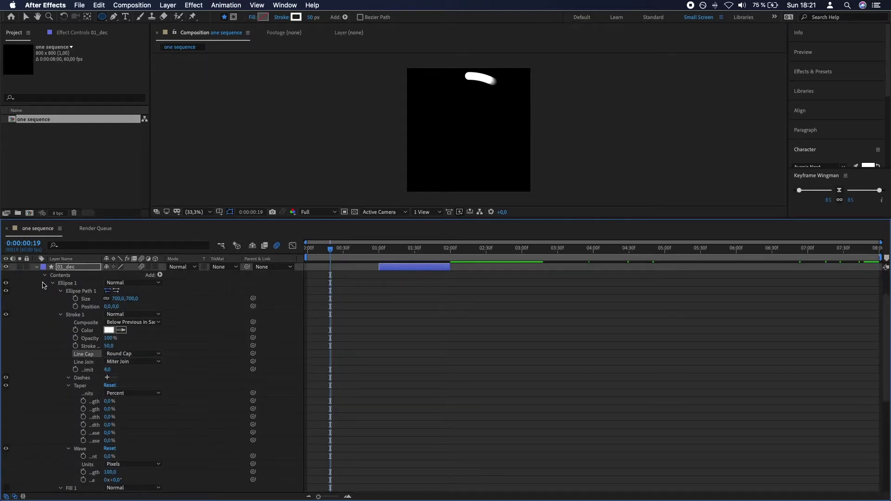
click(37, 267)
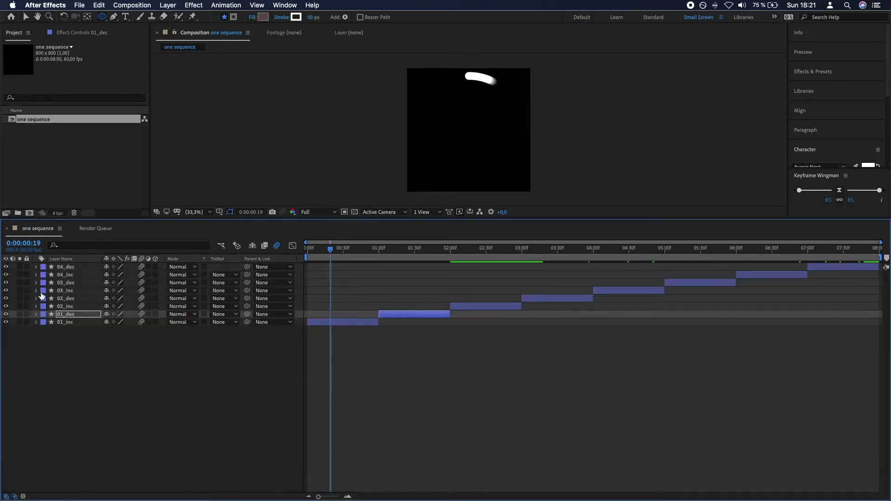
- Set the stroke line cap of layer 02_inc to Round Cap and collapse its properties
click(65, 306)
click(36, 306)
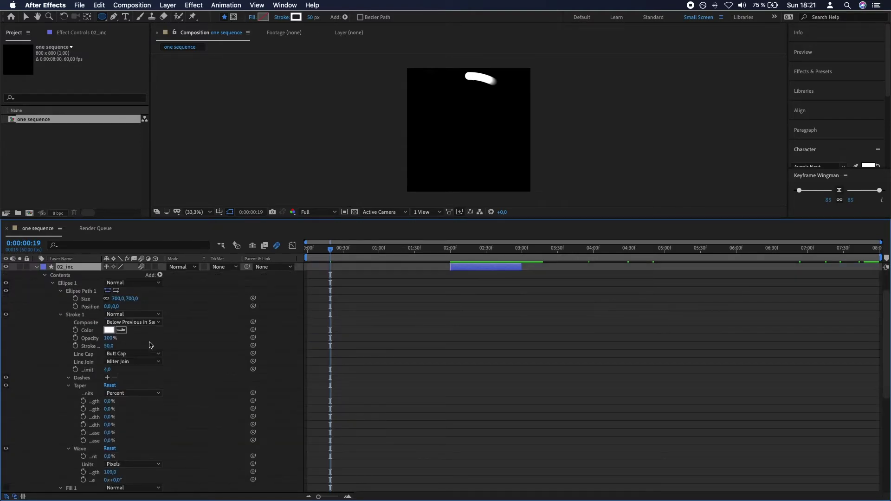
click(145, 355)
click(130, 372)
click(37, 267)
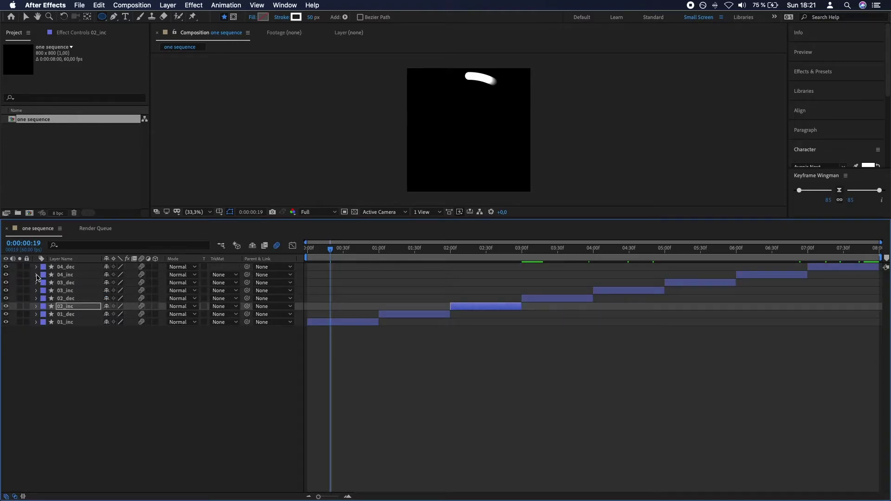
- Set the stroke line cap of layer 02_dec to Round Cap and collapse its properties
click(37, 299)
click(145, 354)
click(56, 290)
click(37, 268)
- Set the stroke line cap of layer 03_inc to Round Cap and collapse its properties
click(65, 291)
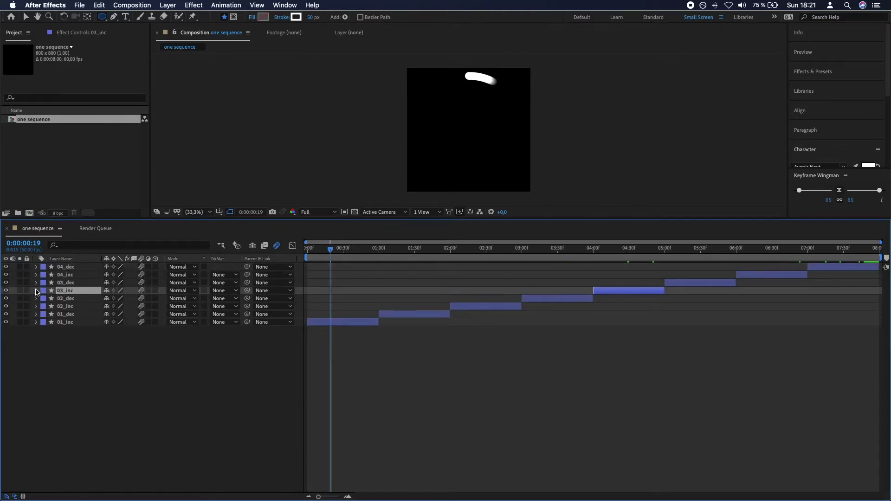
click(36, 291)
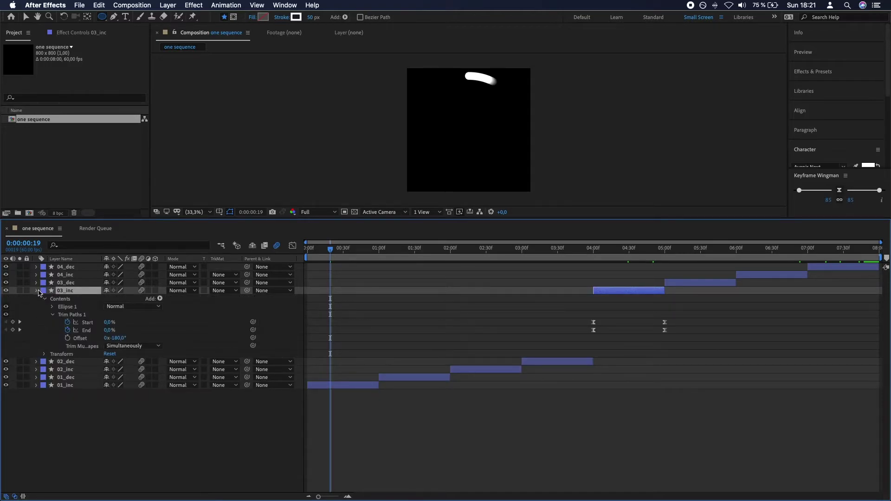
click(37, 291)
super+click(38, 292)
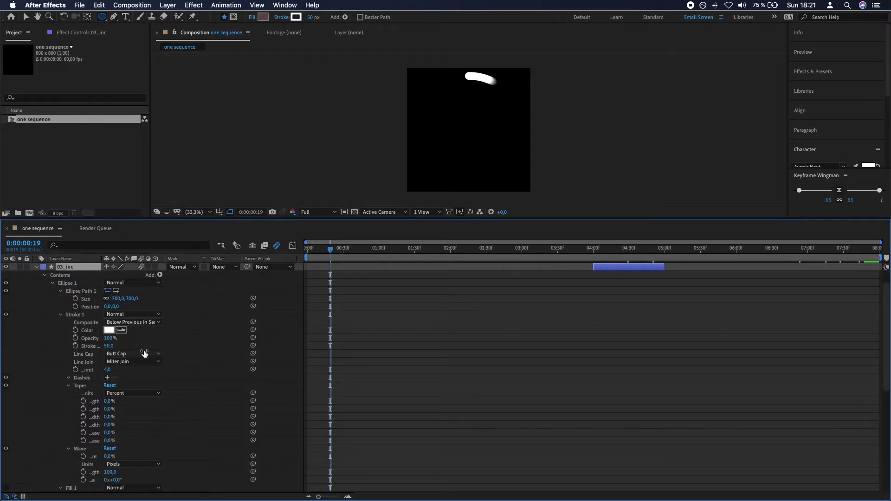
click(144, 354)
click(142, 370)
click(37, 267)
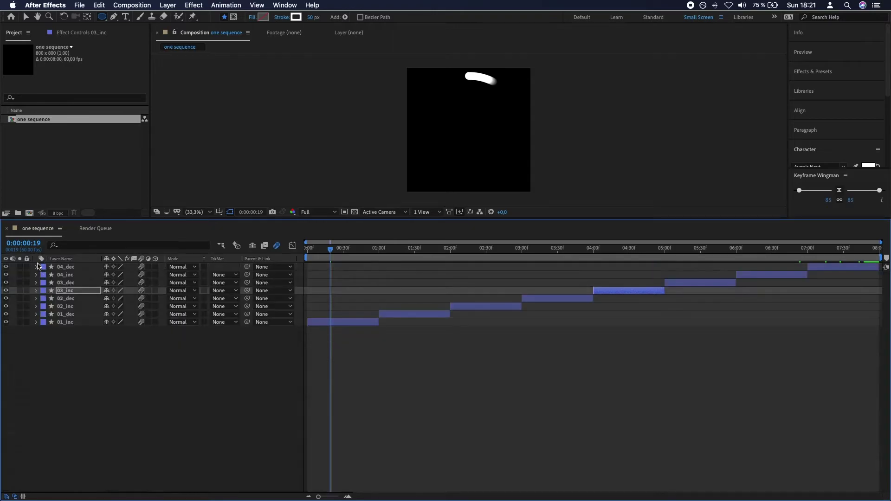
- Set the stroke line cap of layer 03_dec to Round Cap and collapse its properties
click(54, 281)
click(37, 284)
click(37, 283)
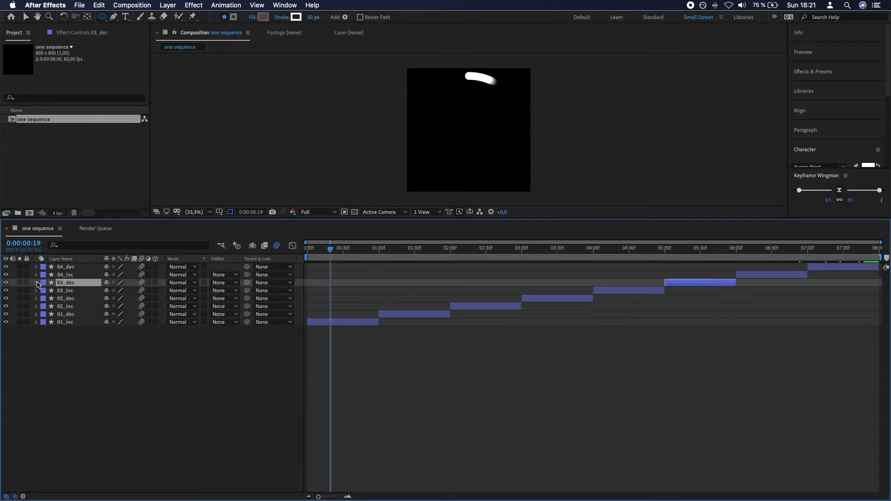
super+click(38, 284)
click(140, 354)
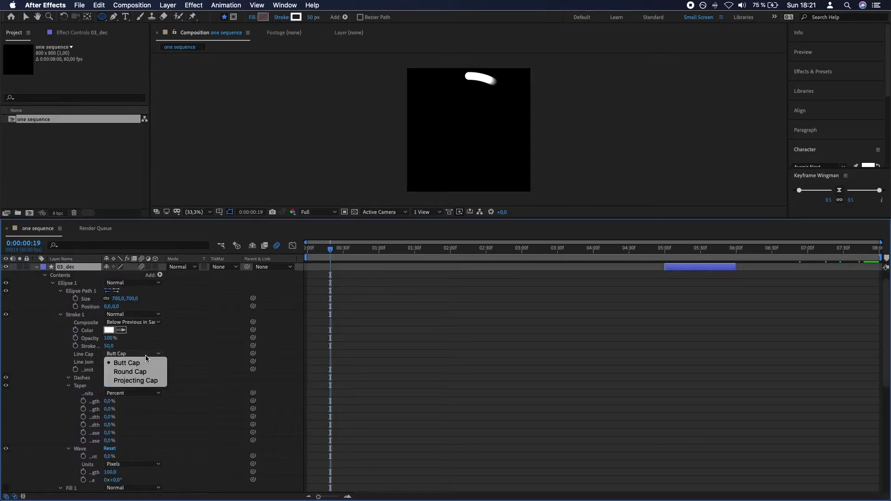
click(124, 371)
click(38, 268)
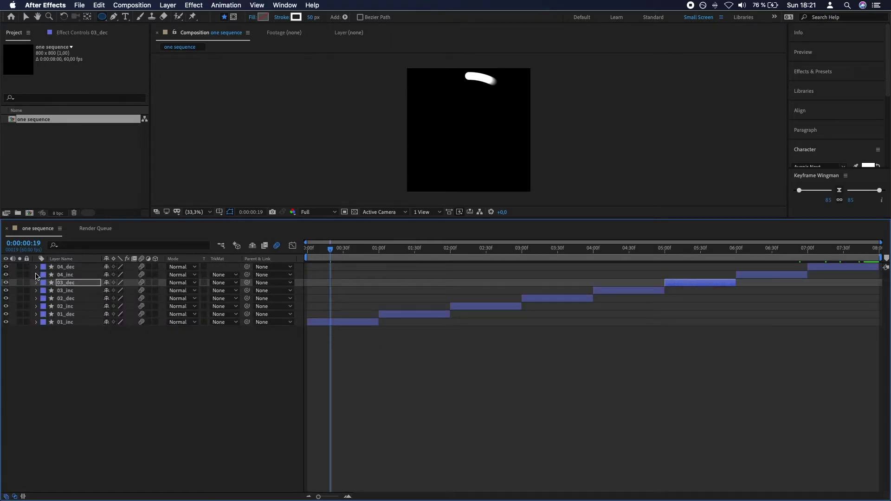
- Check the stroke line cap of layers 04_dec and 04_inc and collapse their properties
super+click(37, 274)
click(37, 268)
super+click(37, 268)
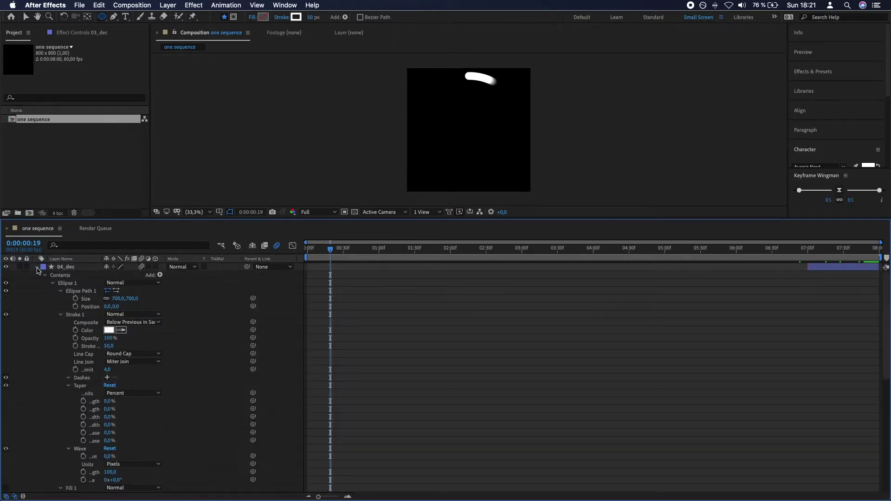
click(37, 268)
super+click(38, 276)
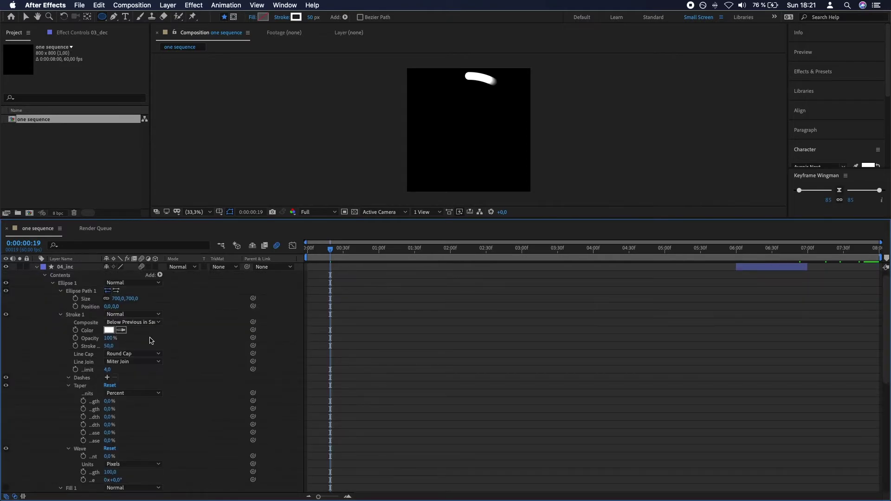
click(137, 355)
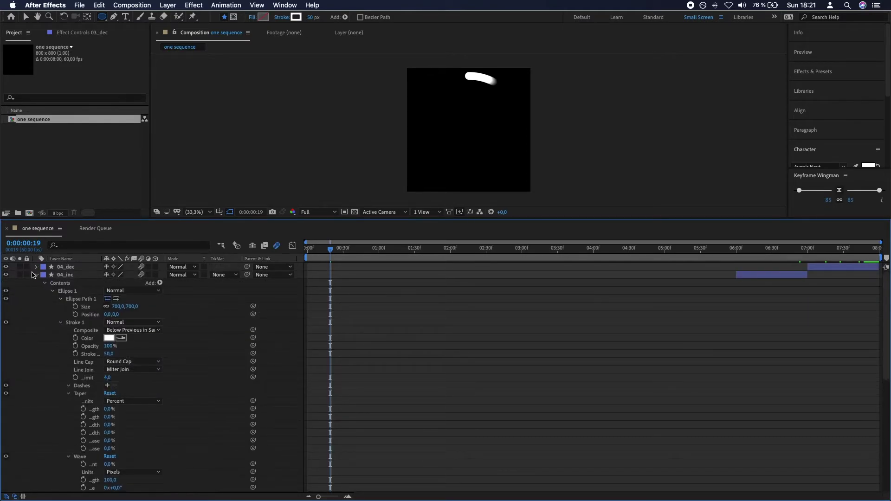
click(37, 268)
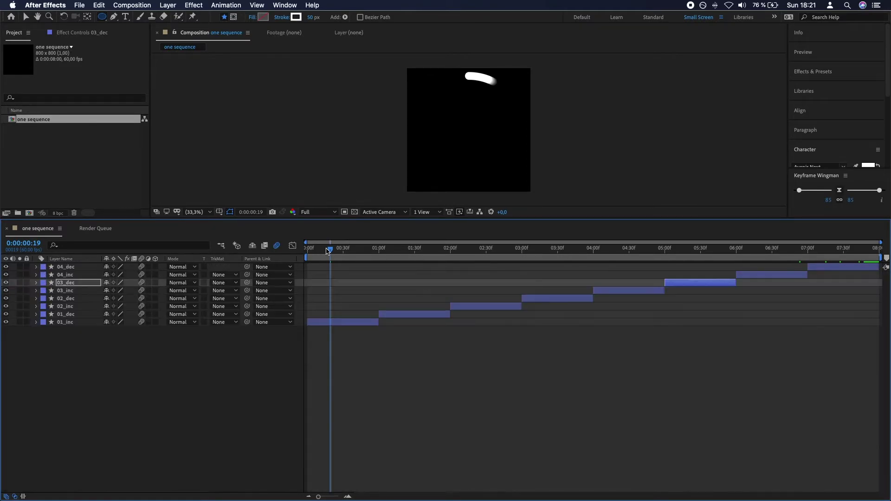
- Preview the sequence from 0 seconds and stop it just past 3 seconds
drag(328, 251, 272, 251)
click(236, 386)
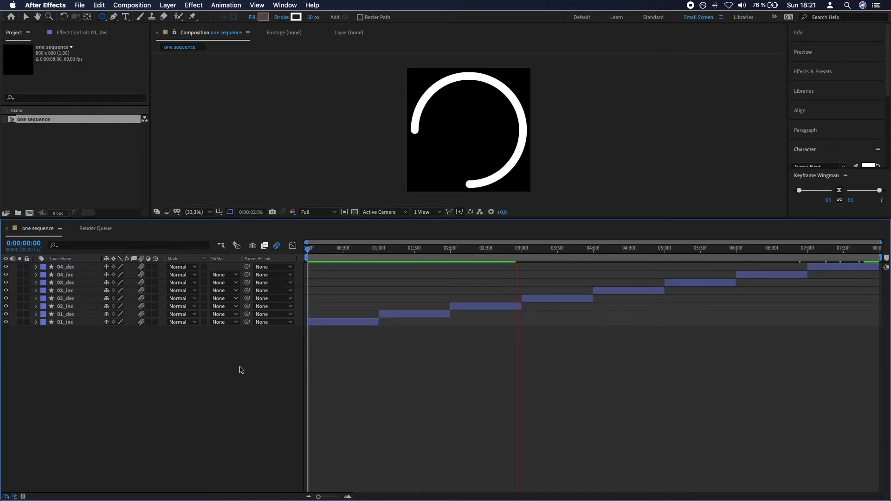
key(space)
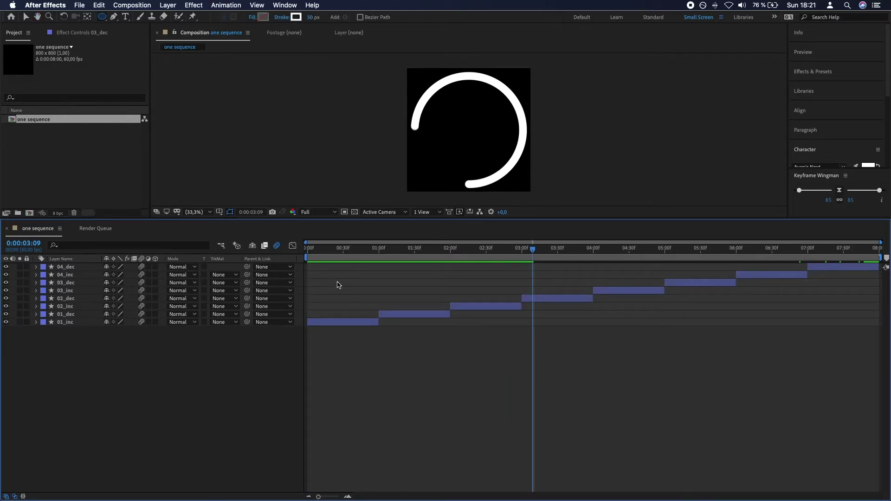
- Extend the start of layer 02_inc to 0:00:01:59 and preview its transition from layer 01_dec
scroll(372, 269, up, 4)
drag(380, 260, 668, 290)
key(equal)
key(equal)
drag(572, 307, 556, 308)
drag(539, 260, 437, 259)
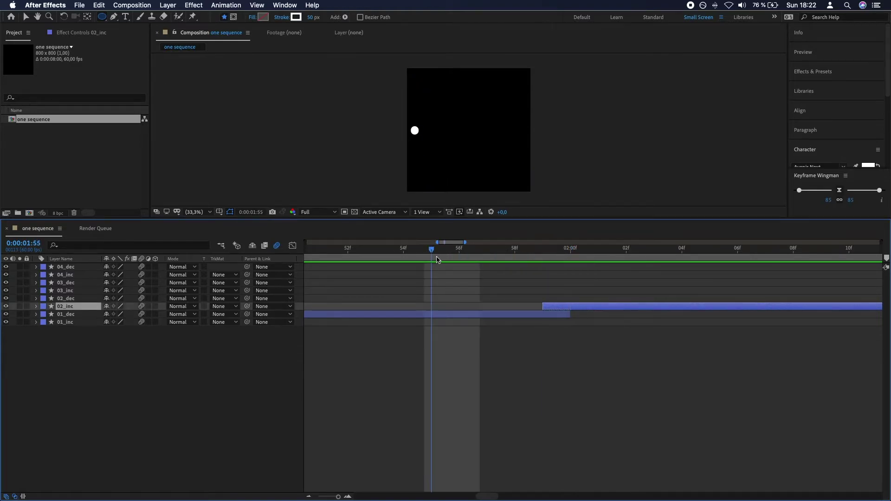
key(space)
key(space)
key(minus)
key(minus)
key(minus)
key(minus)
key(minus)
scroll(449, 300, up, 10)
scroll(380, 302, down, 10)
scroll(399, 302, left, 4)
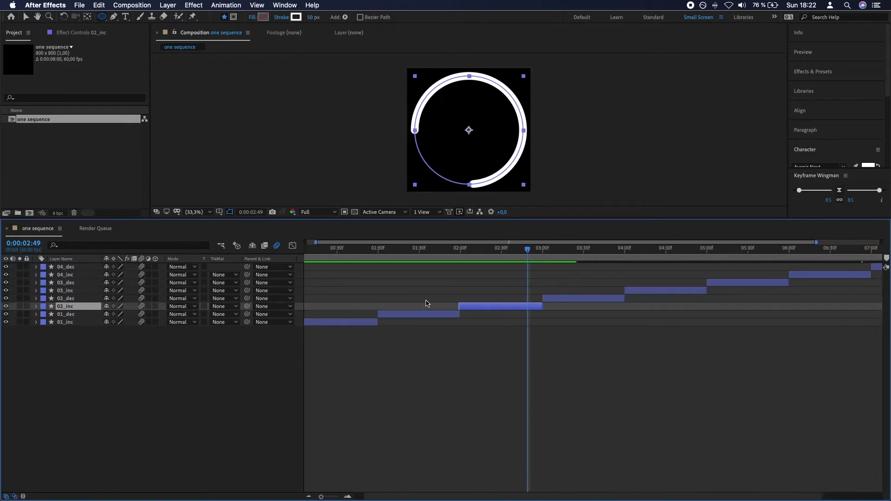
- Extend the start of layer 02_inc to 0:00:01:55 so it overlaps the end of layer 01_dec, and scrub through the transition
scroll(448, 309, up, 5)
drag(495, 307, 489, 306)
drag(475, 259, 510, 254)
drag(489, 307, 472, 307)
drag(454, 252, 500, 270)
click(468, 378)
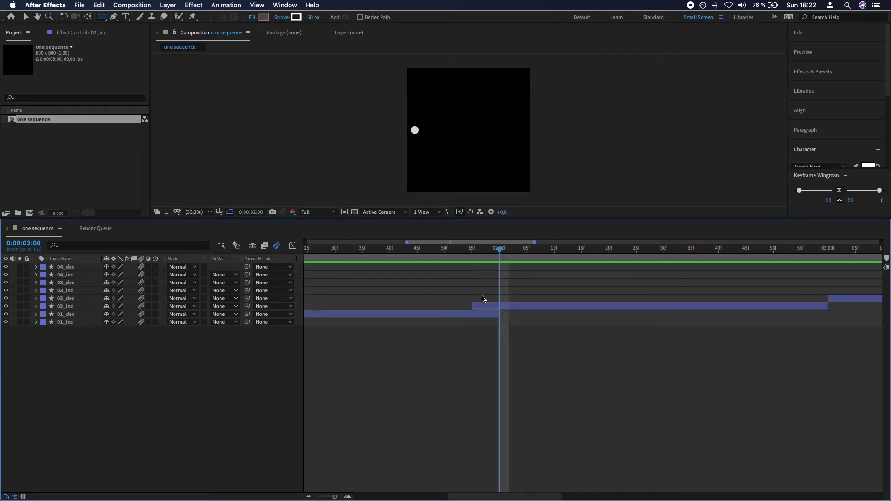
click(483, 307)
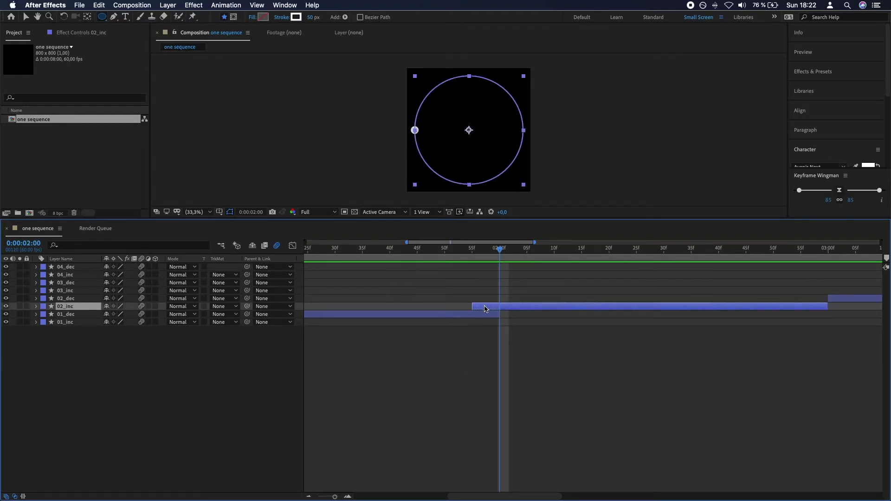
- Extend the end of layer 01_dec to about 0:00:02:08 so it overlaps the start of layer 02_inc
mouse_move(505, 252)
mouse_down()
mouse_move(567, 250)
mouse_move(499, 260)
mouse_up()
drag(500, 315, 527, 315)
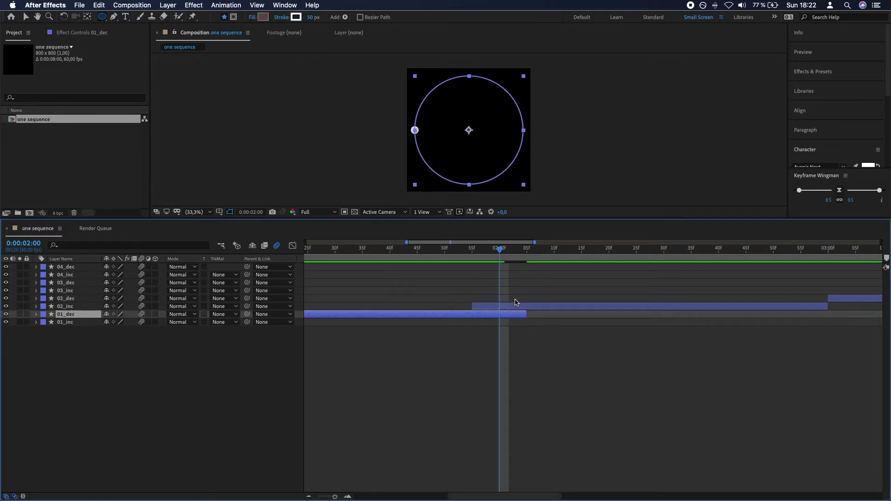
drag(496, 252, 525, 260)
drag(526, 316, 543, 315)
mouse_move(490, 253)
mouse_down()
mouse_move(476, 253)
mouse_move(516, 255)
mouse_move(499, 261)
mouse_up()
key(minus)
key(minus)
key(minus)
click(536, 366)
- Overlap layers 03_inc and 02_dec around 4 seconds by starting 03_inc at 0:00:03:58 and ending 02_dec at 0:00:04:02
drag(458, 256, 609, 273)
scroll(595, 304, up, 5)
mouse_move(575, 298)
mouse_down()
mouse_move(592, 298)
mouse_move(565, 292)
mouse_up()
click(576, 292)
mouse_move(557, 249)
mouse_down()
mouse_move(533, 255)
mouse_move(701, 256)
mouse_move(357, 263)
mouse_move(692, 260)
mouse_move(534, 262)
mouse_move(563, 265)
mouse_move(537, 290)
mouse_up()
drag(593, 299, 613, 299)
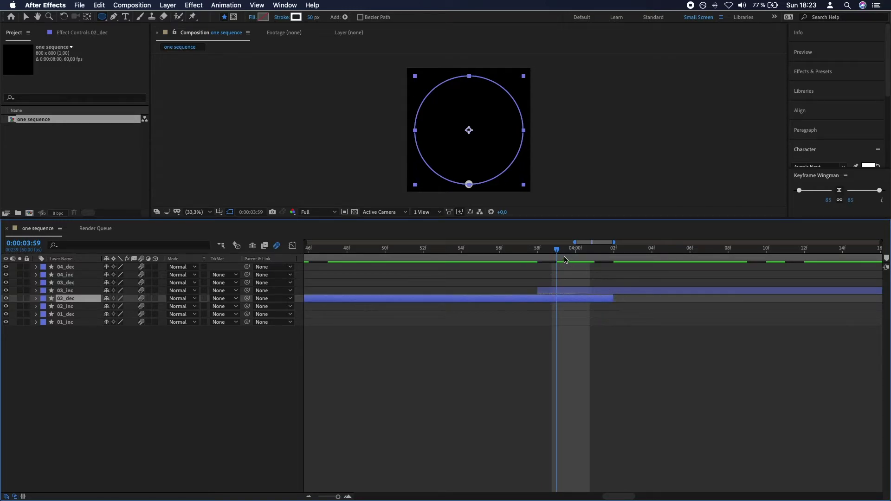
drag(554, 258, 538, 255)
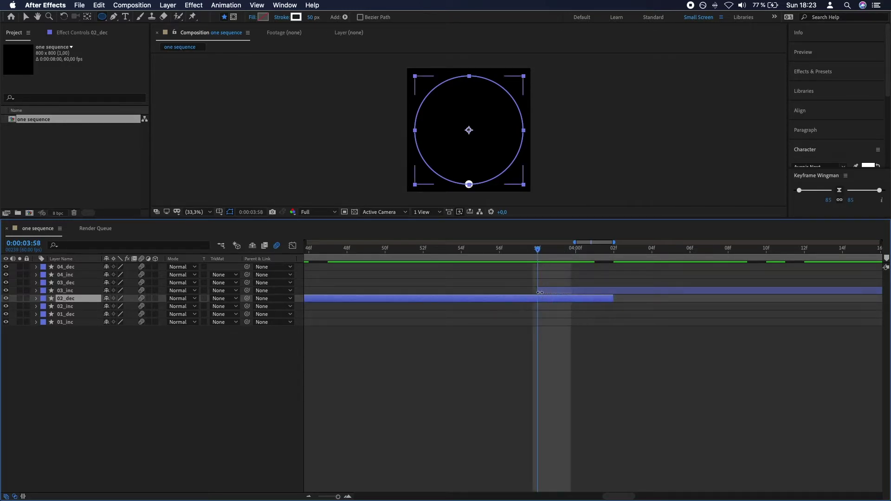
- Try extending the start of layer 03_inc to 0:00:03:55, and undo the change
drag(538, 290, 481, 291)
drag(469, 249, 619, 255)
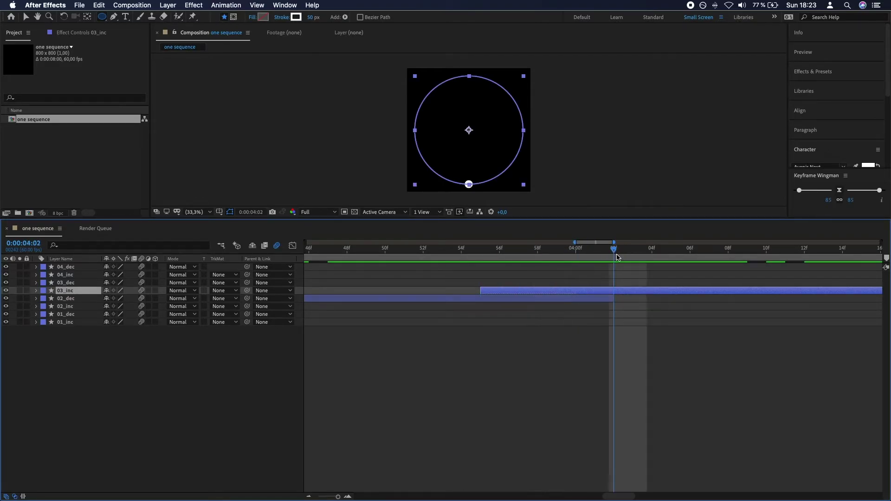
key(super+z)
scroll(611, 298, down, 4)
click(638, 361)
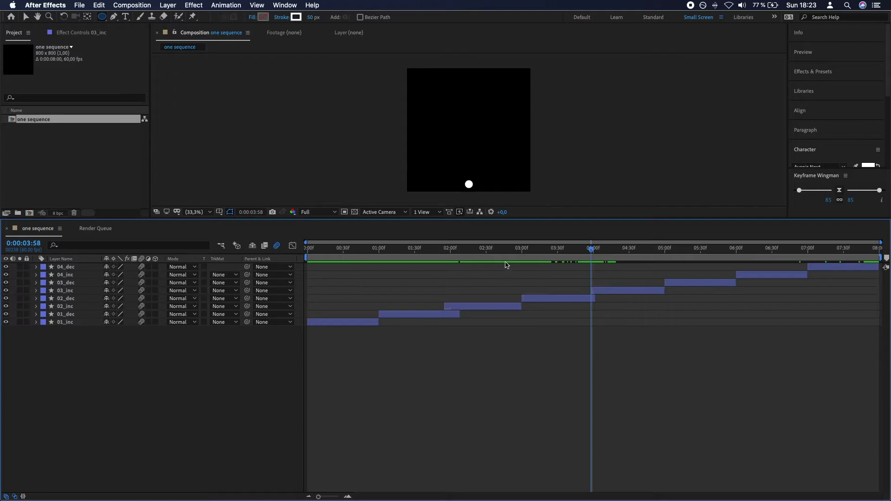
- Preview the sequence from 0 seconds, and overlap the end of layer 03_dec with the start of 04_inc by a few frames around 6 seconds
key(Home)
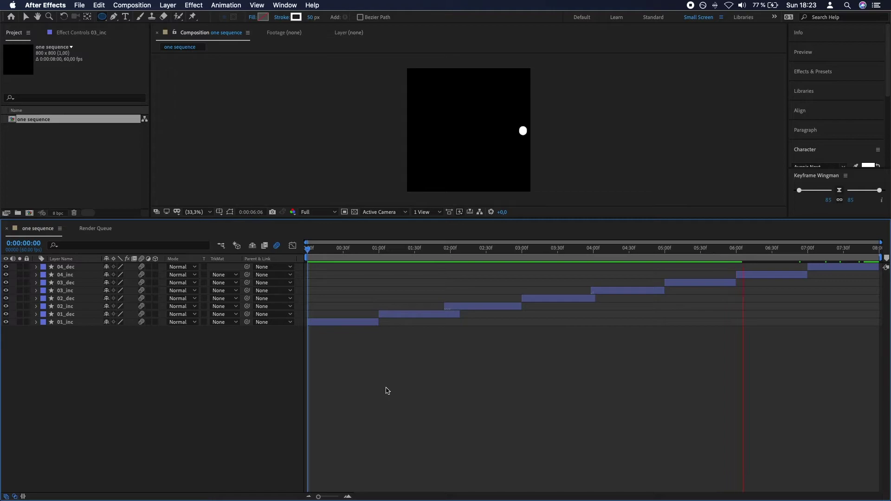
key(space)
drag(657, 256, 780, 283)
key(semicolon)
key(space)
key(semicolon)
scroll(771, 281, right, 3)
key(minus)
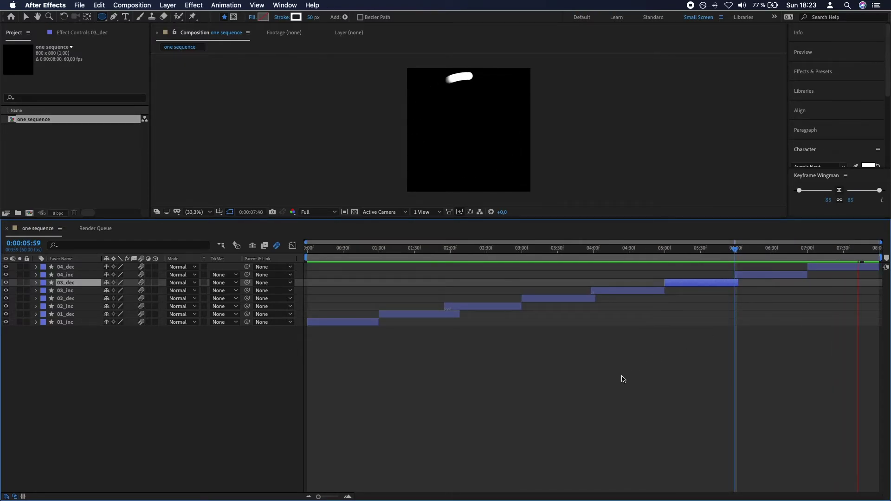
- Move the current time to frame 28 and set the composition's background color to light gray
drag(302, 257, 341, 277)
click(240, 380)
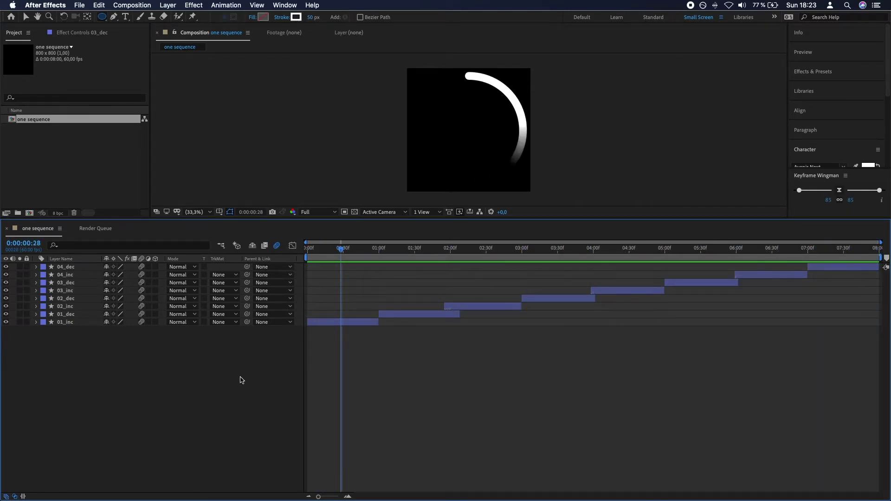
click(346, 323)
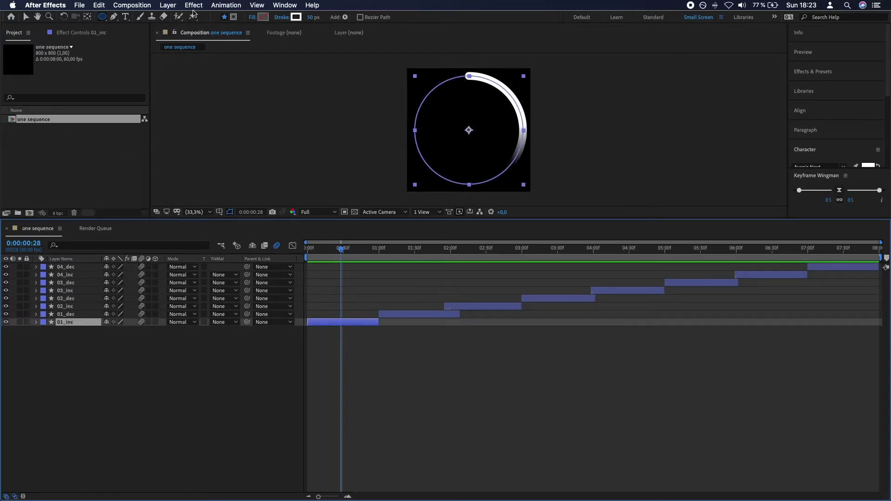
click(132, 5)
click(140, 32)
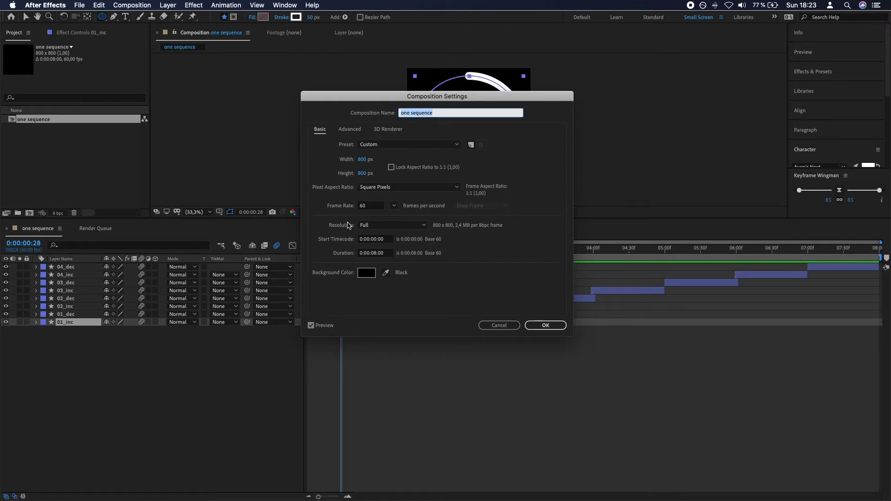
click(367, 272)
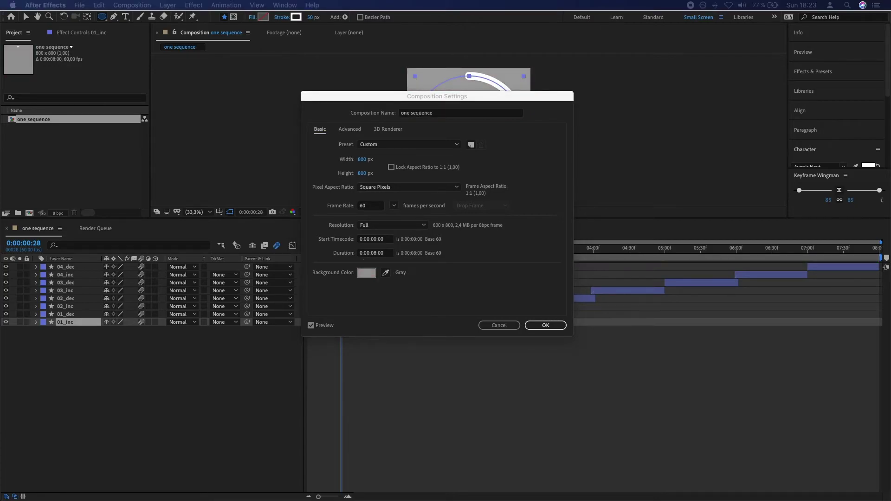
key(Return)
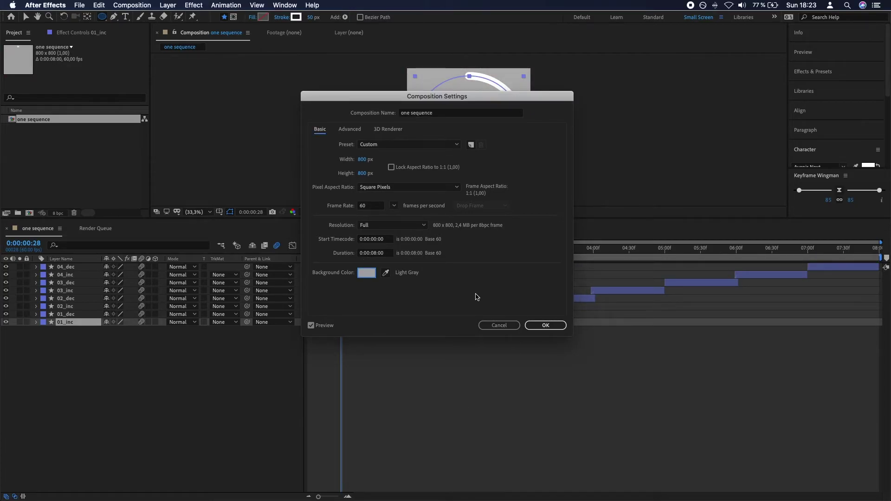
click(546, 321)
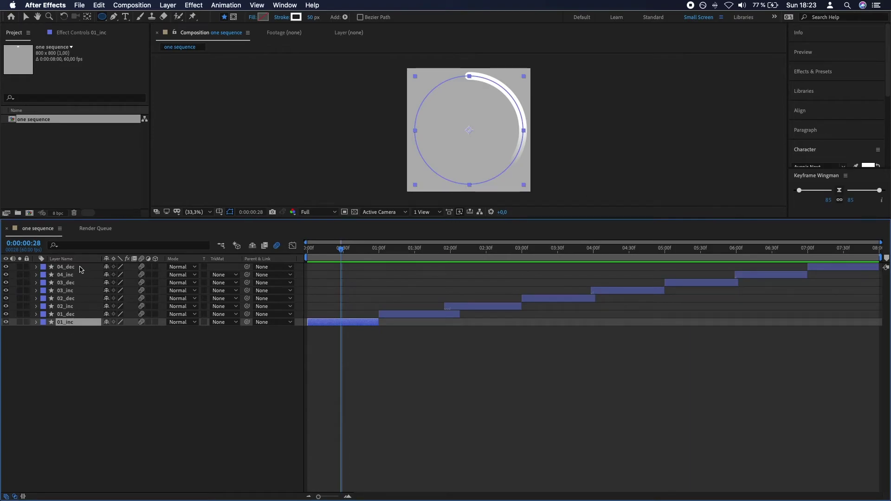
- Change the stroke color of all eight layers to green
shift+click(80, 268)
click(296, 20)
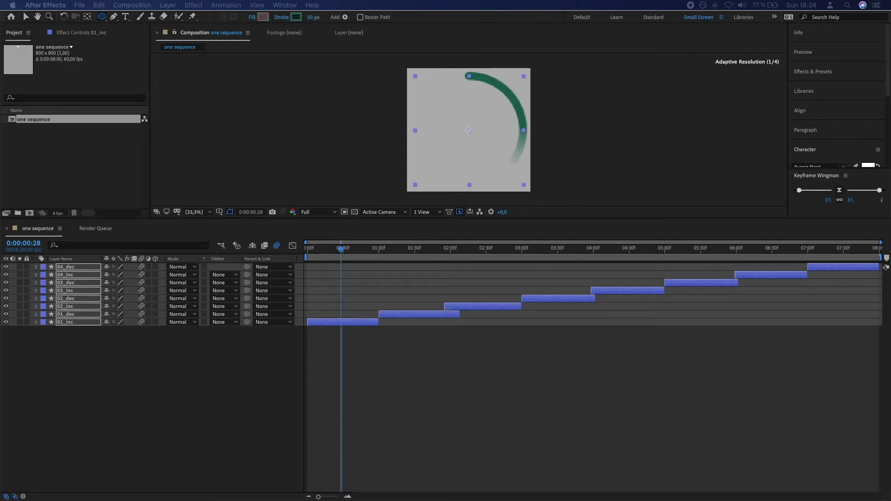
click(201, 372)
- Set the stroke width of all eight layers to 70 px
click(65, 323)
shift+click(73, 268)
drag(312, 17, 323, 19)
click(321, 18)
text(70)
key(Return)
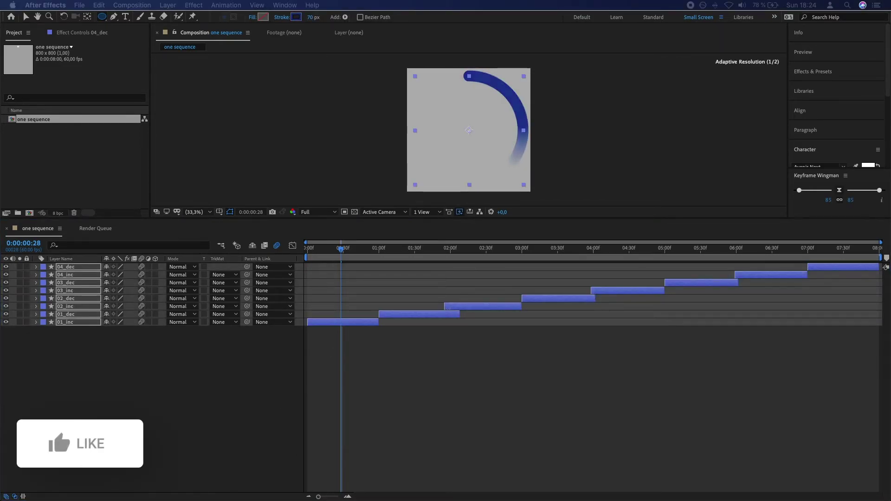
- Set the stroke color of all eight layers to dark blue and clear the selection
click(134, 173)
drag(69, 362, 157, 262)
click(800, 110)
click(219, 381)
click(125, 172)
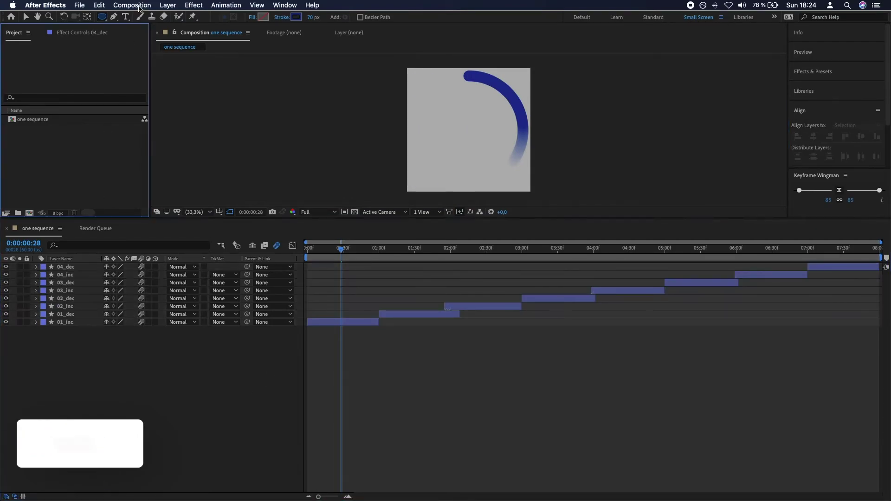
- Duplicate the one sequence composition in the project and rename the copy as applying rotation
click(65, 120)
key(super+d)
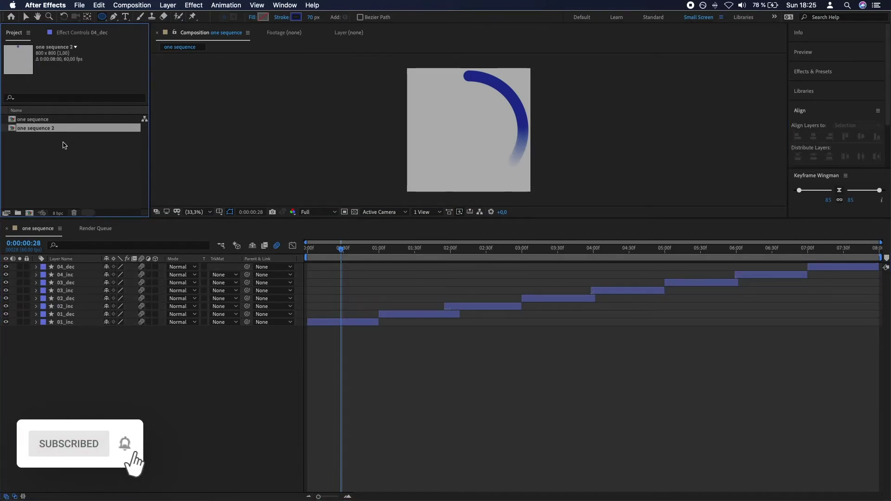
key(Return)
text(app)
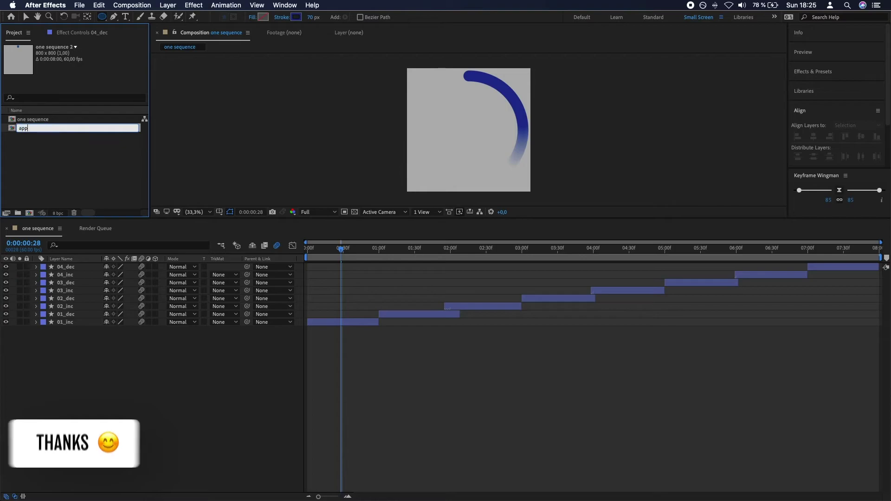
text(lying rotation)
key(Return)
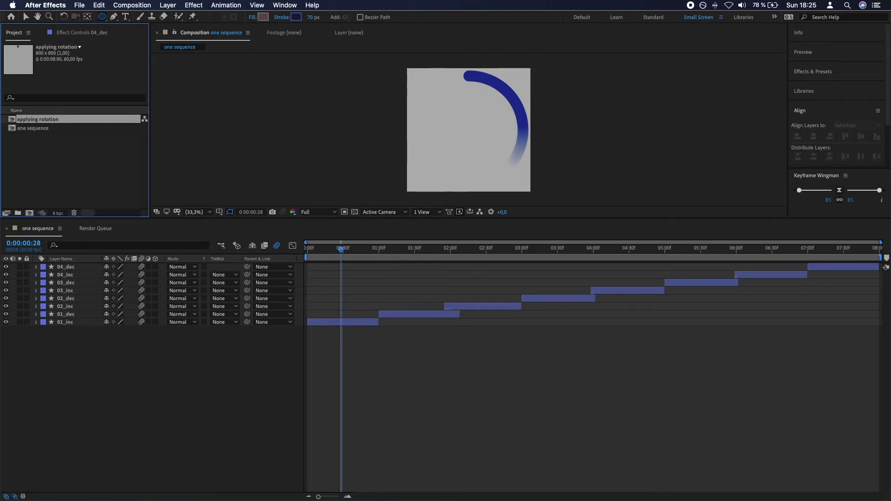
- Replace all eight layers inside the applying rotation composition with the nested one sequence composition and preview it
double_click(46, 121)
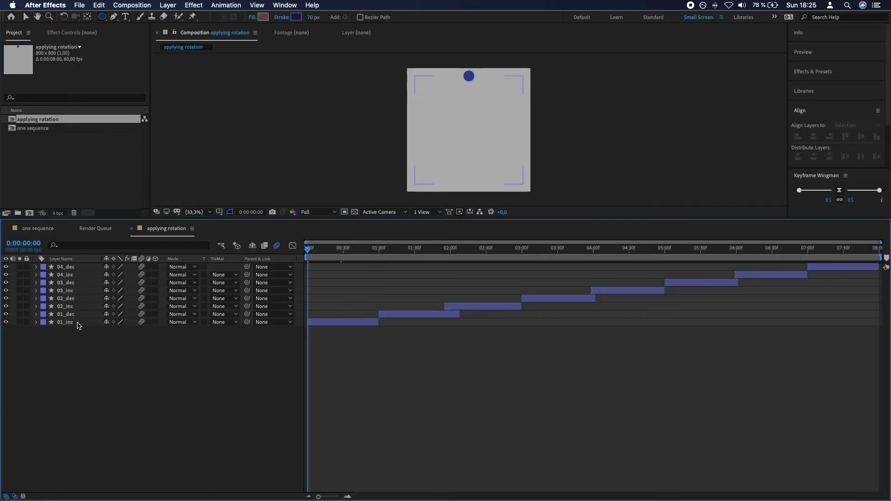
click(77, 322)
shift+click(75, 268)
key(super+x)
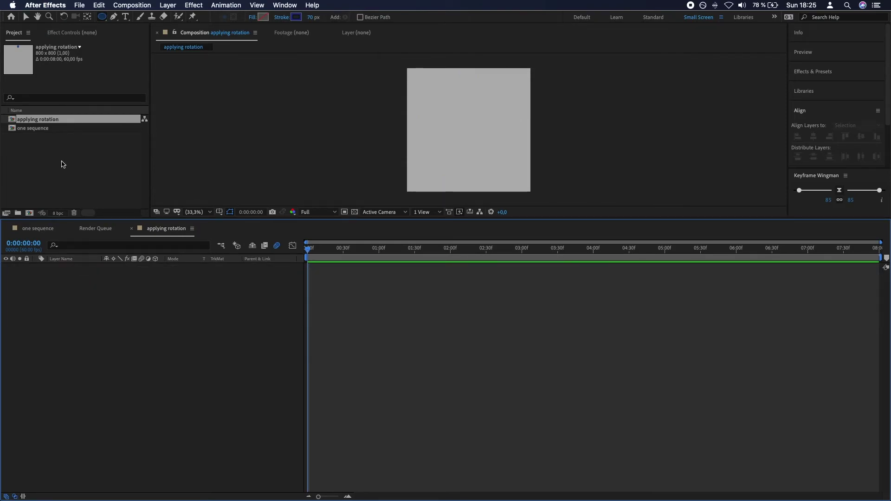
click(63, 165)
click(42, 130)
drag(131, 248, 124, 296)
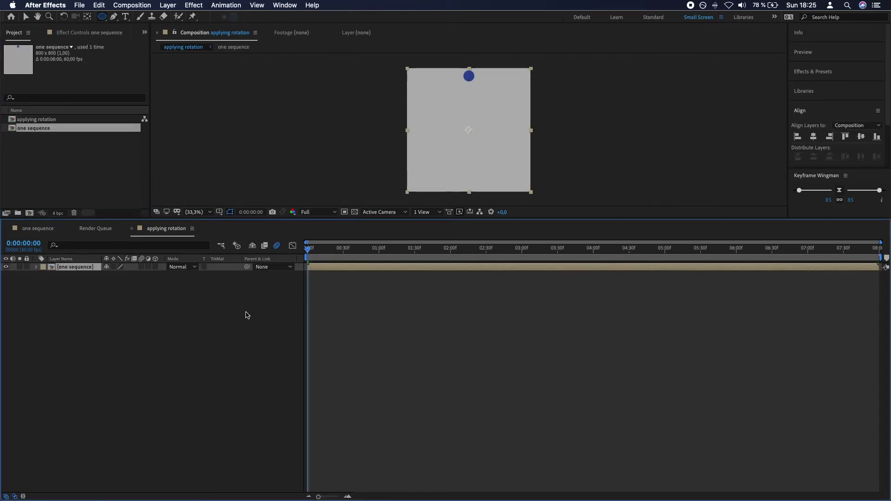
key(space)
key(space)
- Keyframe the nested layer's Rotation from 0x+0° at the first frame to 1x+0° at 0:00:07:59
key(r)
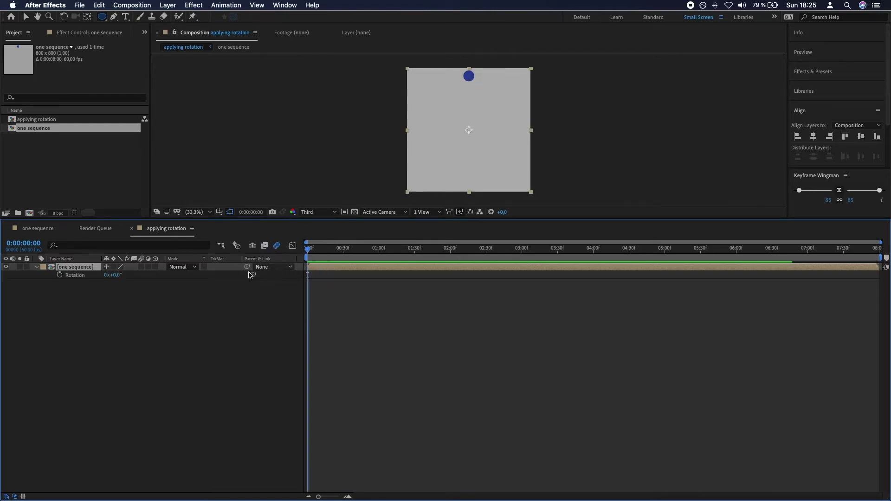
click(59, 275)
drag(308, 250, 879, 251)
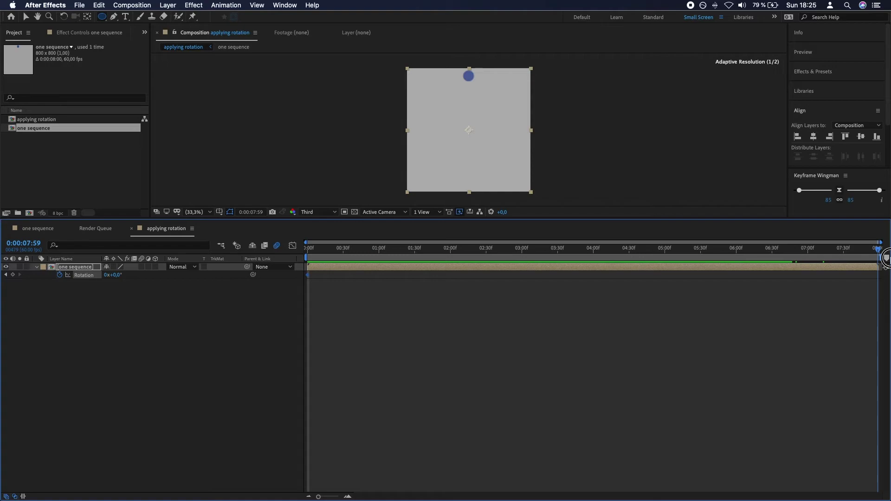
click(107, 276)
text(1)
key(Return)
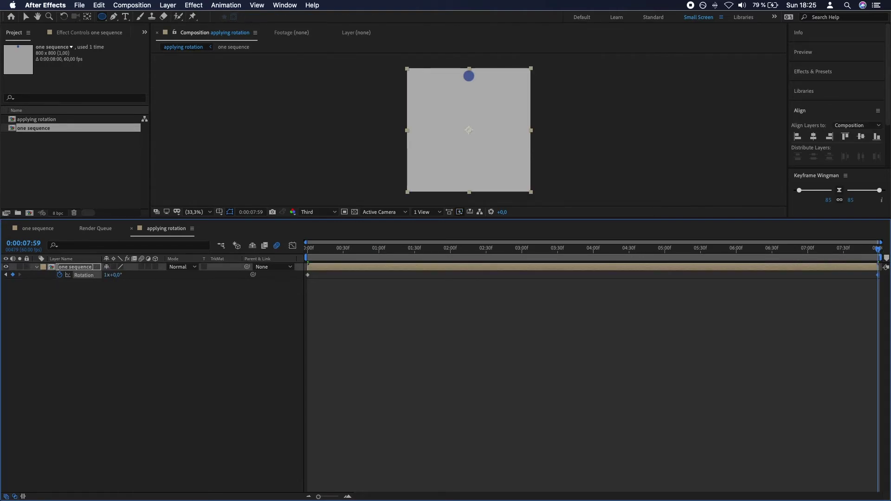
- Preview the rotating stroke animation from the start of the composition
drag(334, 251, 304, 251)
click(243, 346)
key(space)
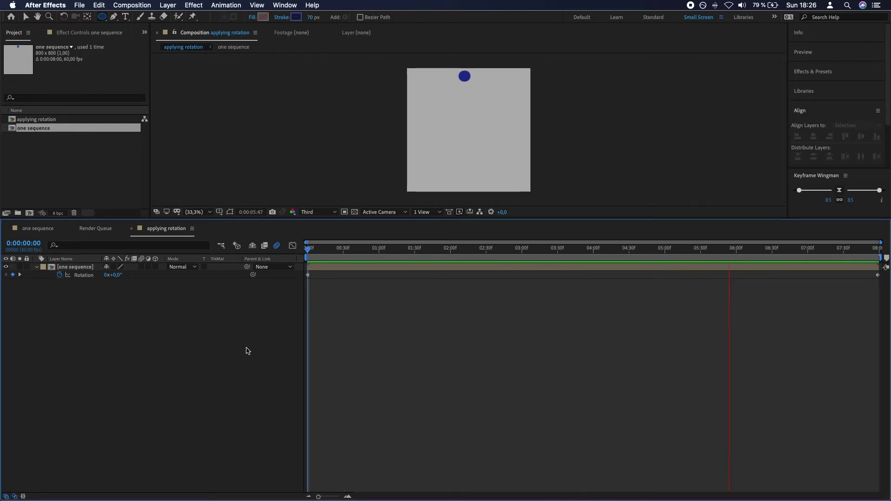
drag(297, 259, 471, 261)
drag(471, 261, 880, 260)
click(106, 275)
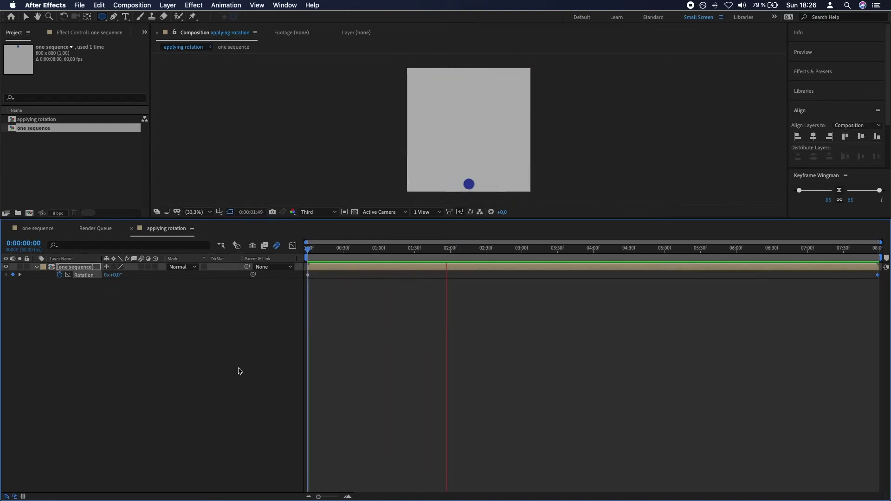
- Set the end Rotation keyframe of the nested layer to 0x+180° and preview the animation
click(19, 276)
drag(114, 276, 160, 280)
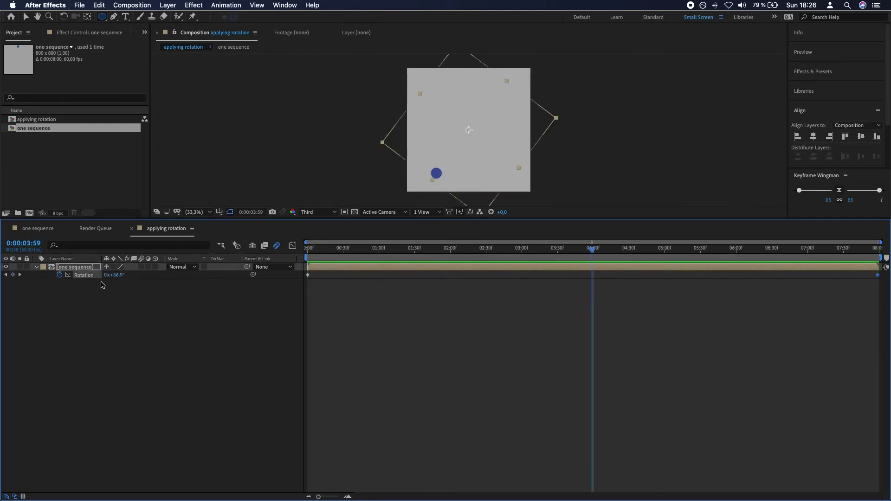
drag(118, 277, 158, 279)
key(space)
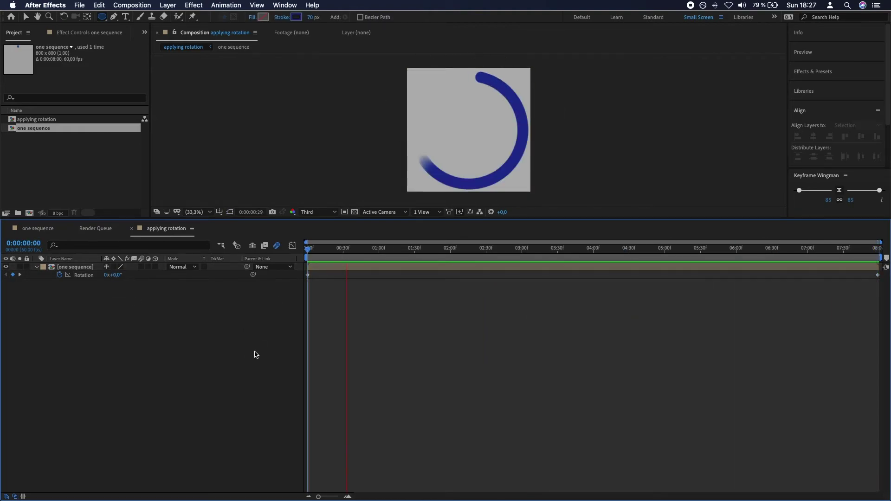
key(space)
- Set the end Rotation keyframe to 1x+180° and play the animation back
click(19, 275)
click(107, 274)
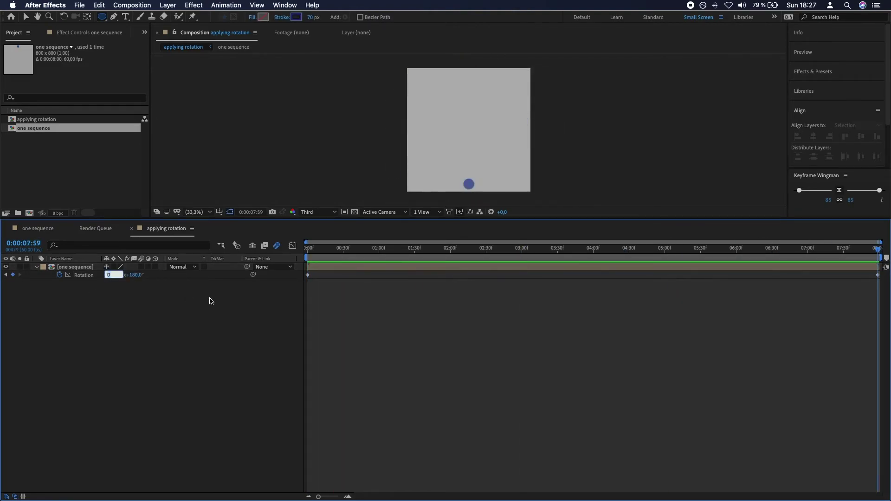
key(Return)
key(space)
key(space)
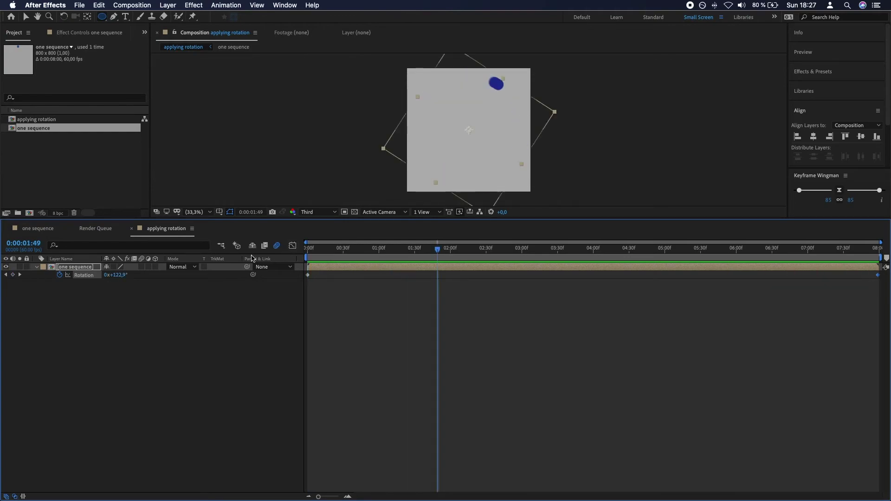
- Raise the end Rotation keyframe at 0:00:07:59 to 2x+180° and preview the result
click(20, 276)
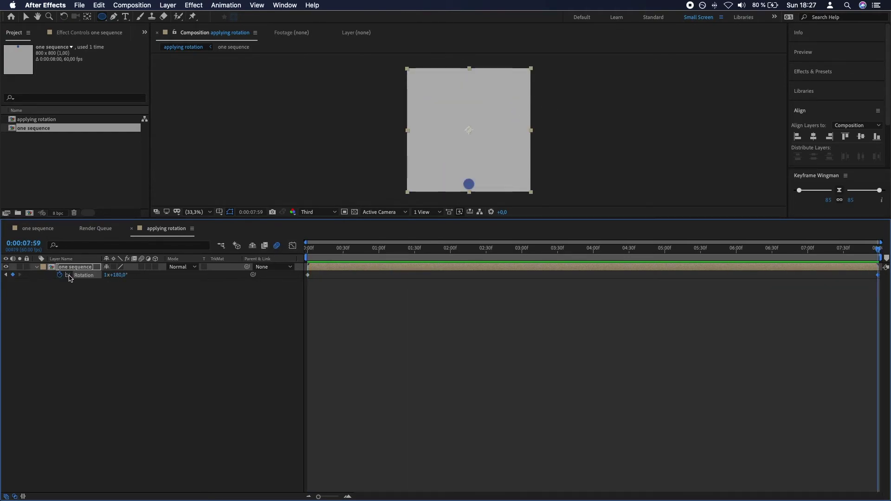
click(108, 275)
key(Return)
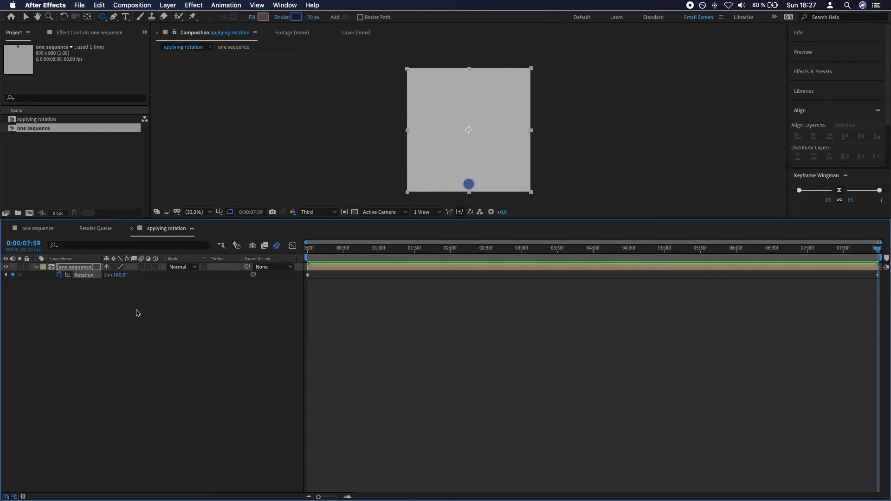
click(349, 249)
key(space)
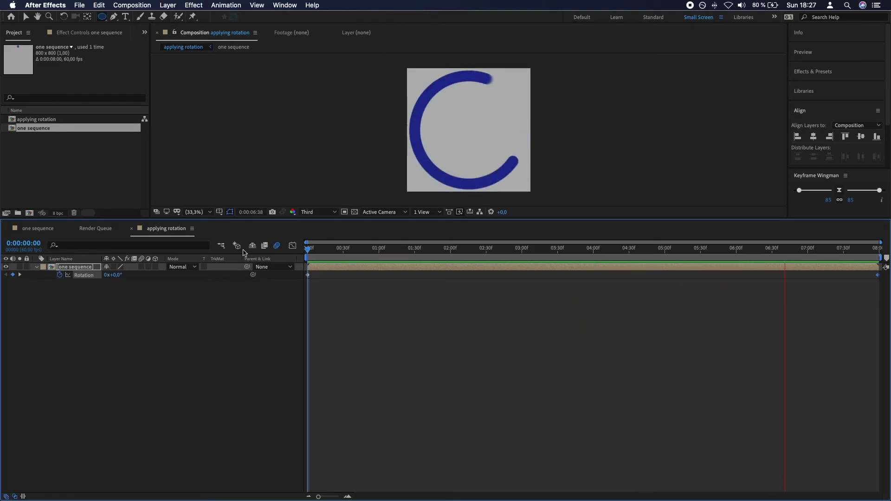
key(space)
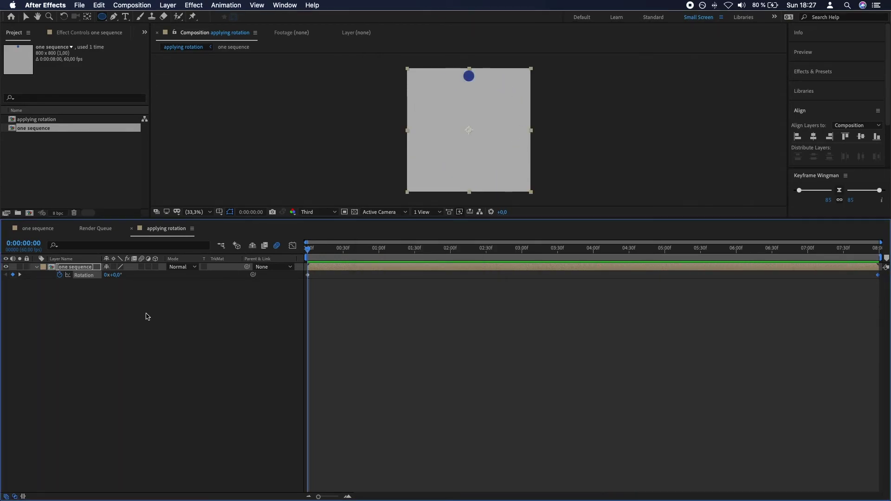
- Create a new composition named final animation at 1920 × 1080 px, 60 fps, lasting 8 seconds
click(148, 317)
click(62, 145)
click(130, 4)
click(139, 16)
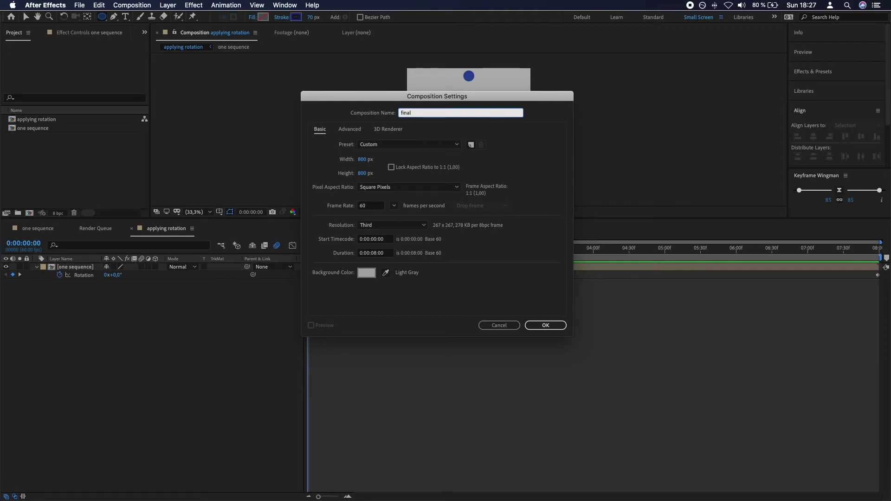
click(364, 163)
text(1920)
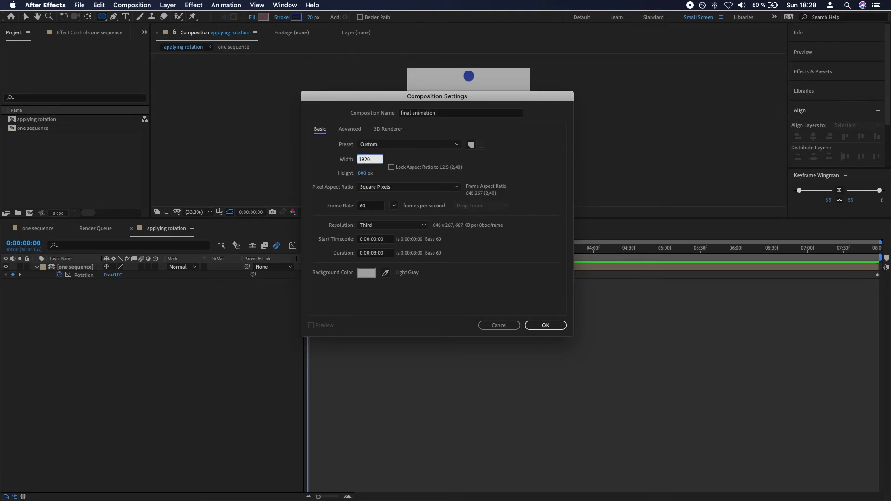
key(Tab)
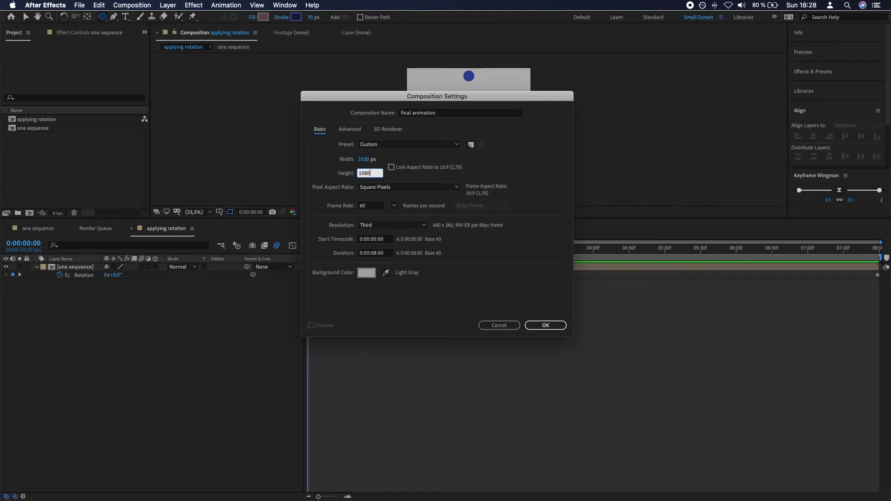
key(Return)
- Place the applying rotation composition in the final animation timeline and scale it to 80%
click(52, 137)
drag(46, 120, 299, 307)
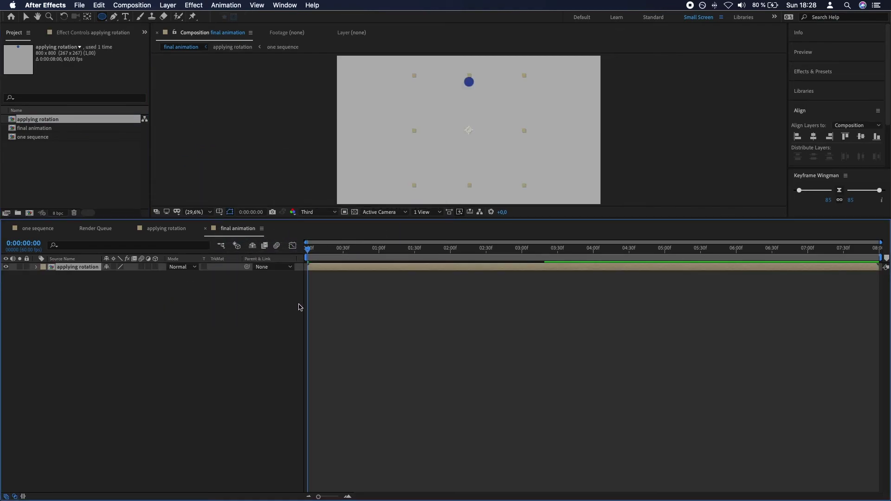
click(238, 342)
click(73, 268)
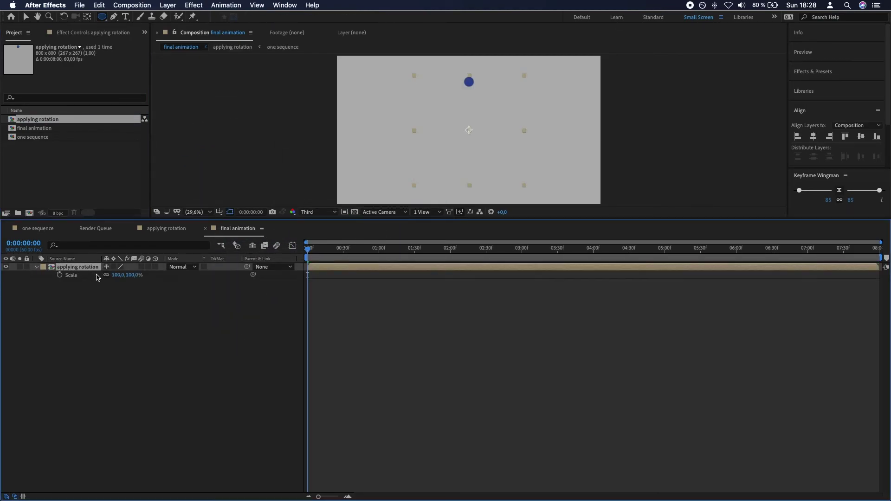
drag(119, 275, 114, 279)
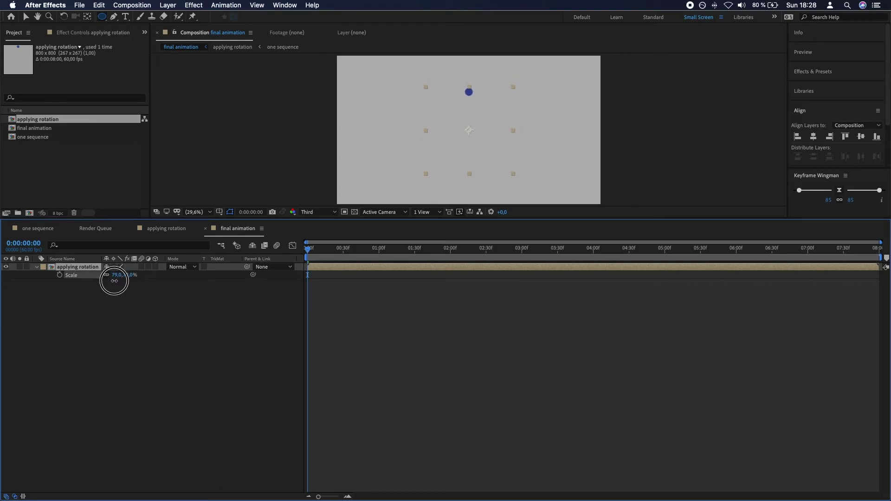
click(159, 320)
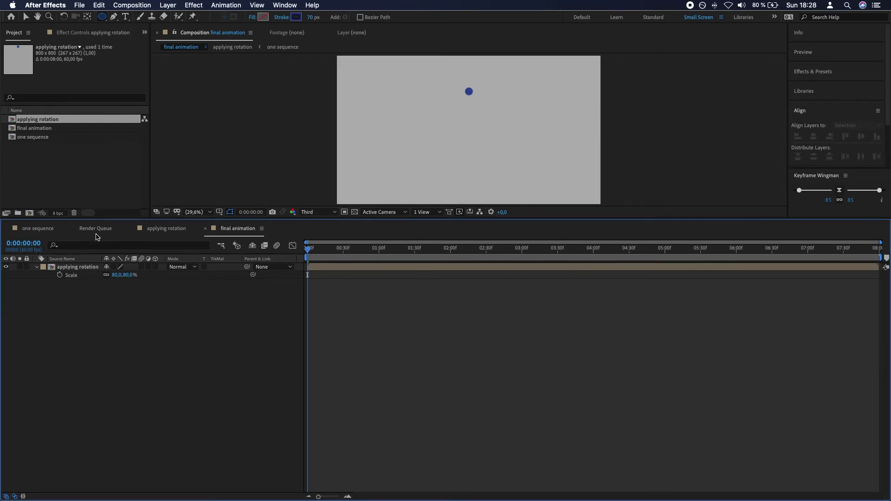
- Draw a rectangle with no stroke extending past all edges of the composition and move its layer below applying rotation
drag(107, 21, 140, 21)
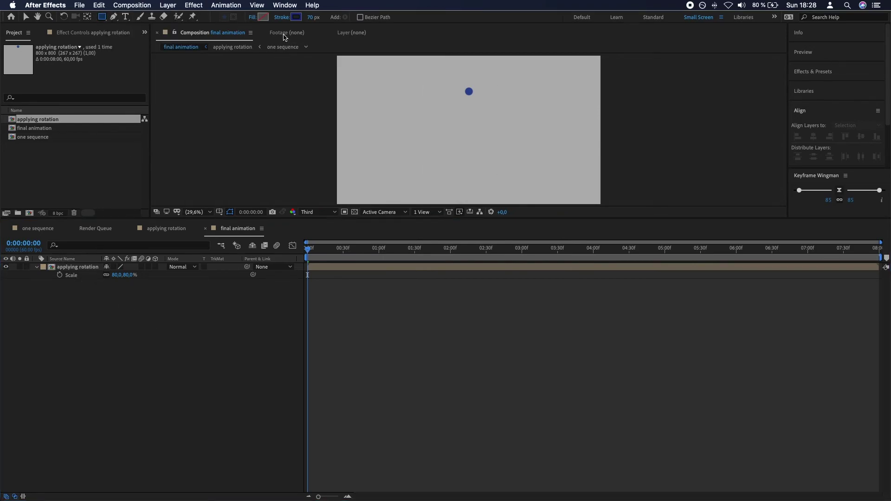
click(281, 19)
click(420, 244)
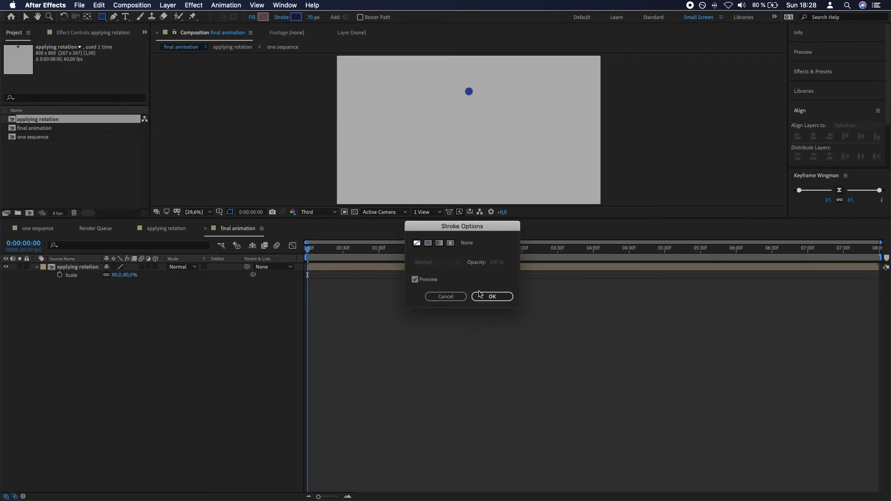
click(492, 296)
key(comma)
key(comma)
drag(373, 78, 573, 182)
drag(87, 269, 87, 328)
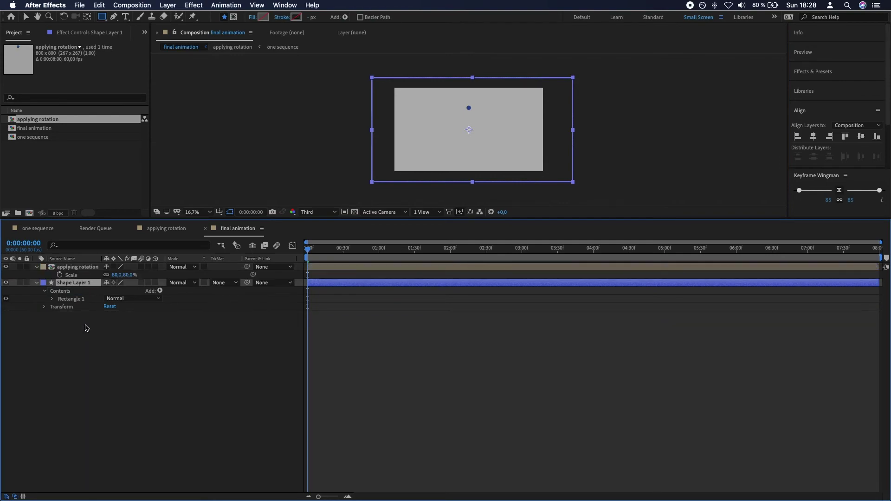
- Give the background rectangle a solid white fill and clear the selection
click(252, 18)
click(427, 244)
click(489, 296)
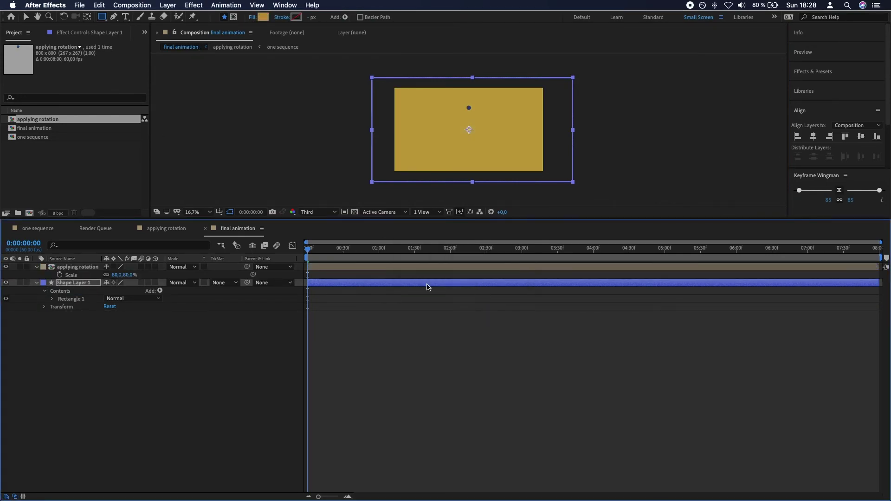
click(262, 18)
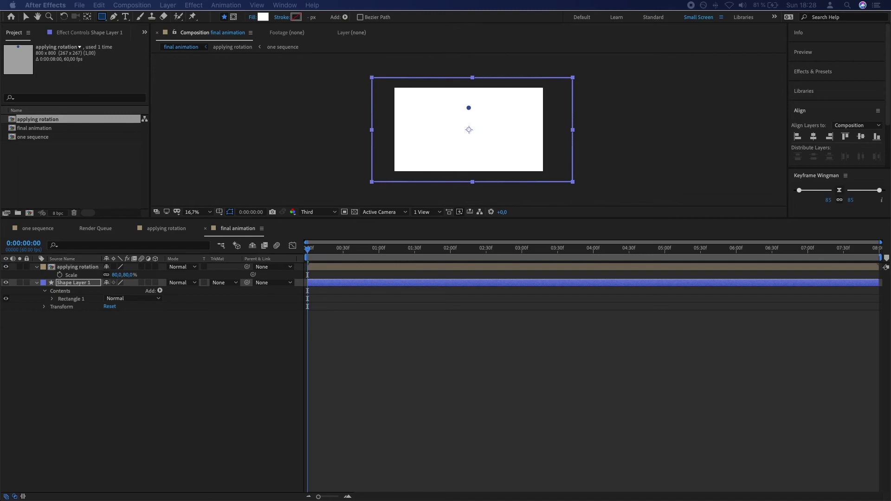
click(244, 360)
key(period)
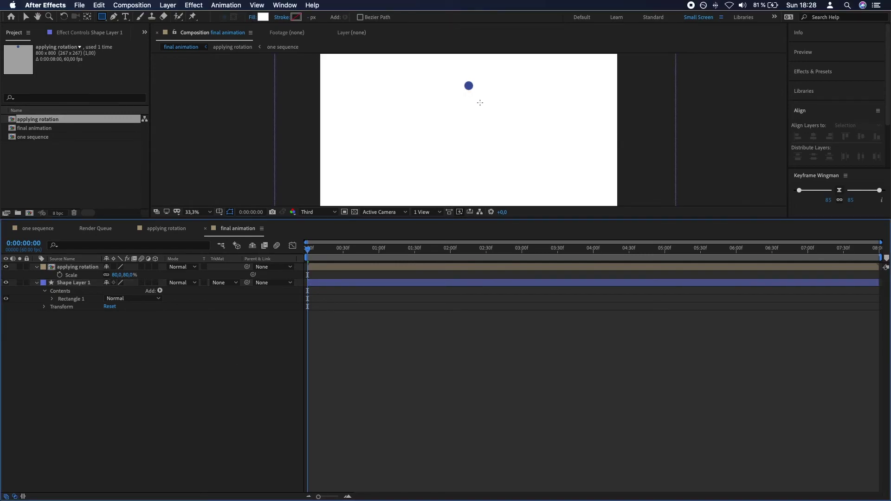
- Duplicate the applying rotation layer and place the copy directly beneath the original, above the background rectangle
click(447, 267)
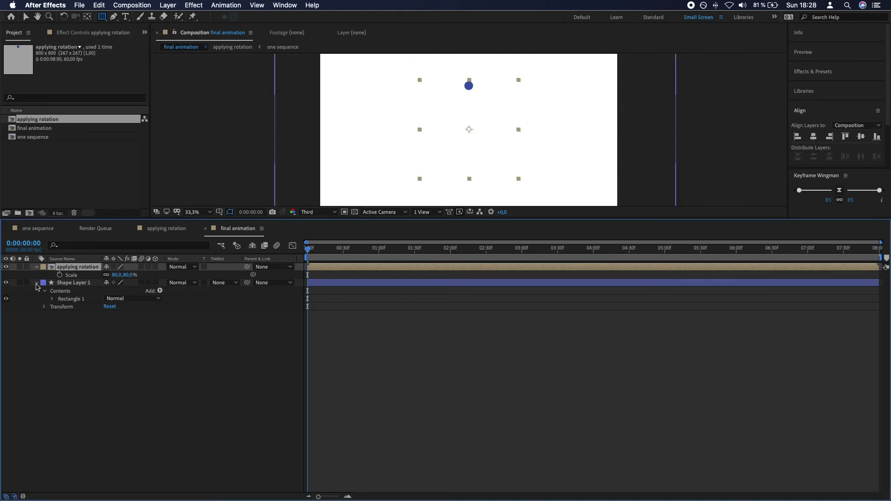
key(super+d)
drag(66, 270, 71, 287)
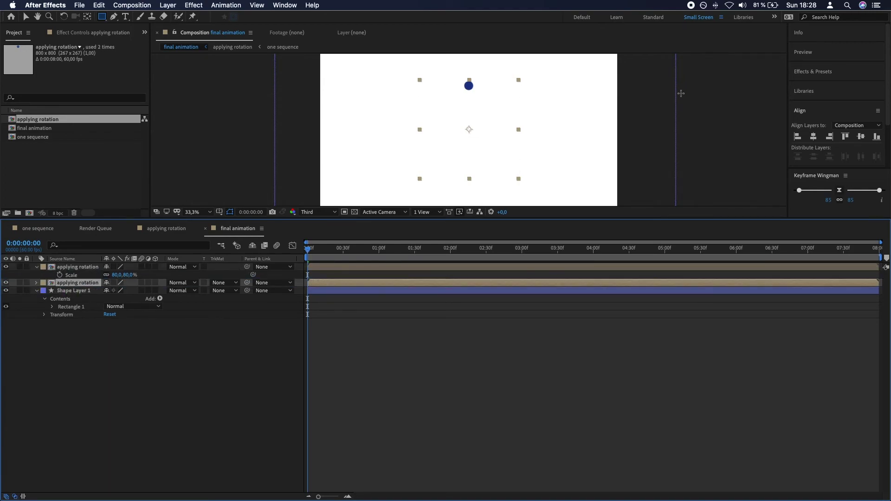
- Search the effects for blur and apply Gaussian Blur to the lower applying rotation layer
click(817, 71)
click(818, 86)
text(blur)
scroll(844, 134, down, 5)
click(844, 101)
click(838, 145)
scroll(839, 151, down, 2)
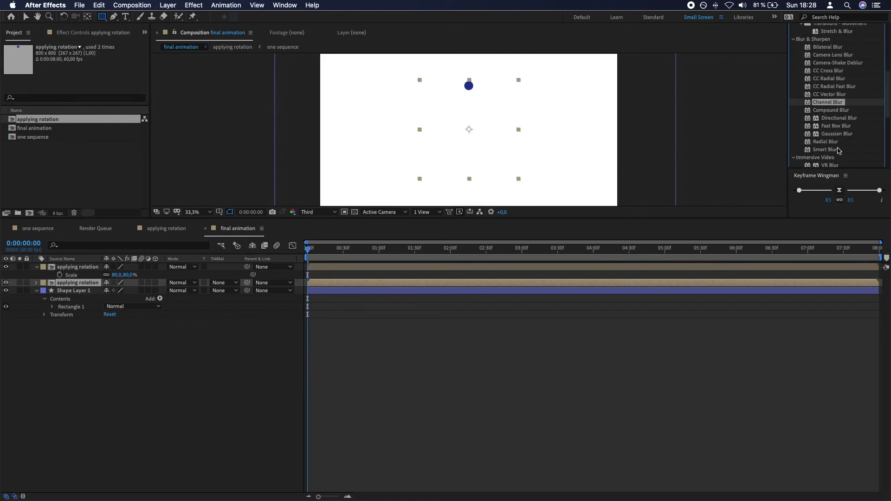
click(838, 134)
click(121, 259)
click(78, 283)
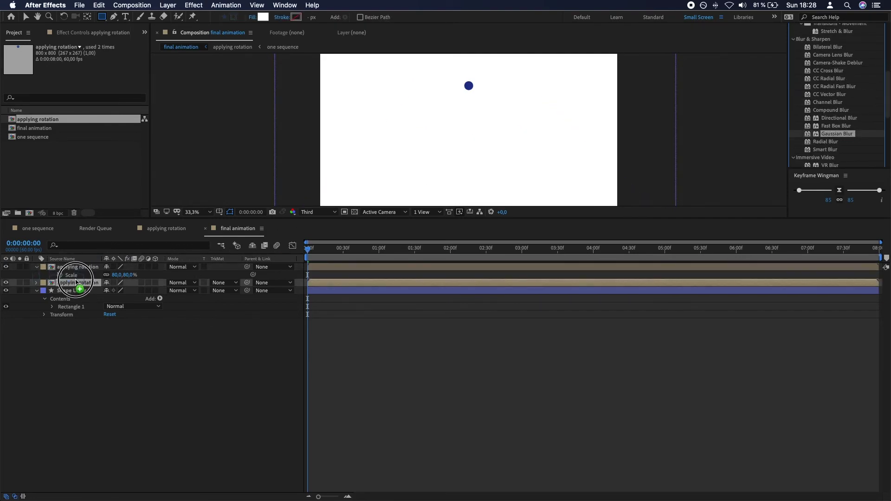
double_click(837, 133)
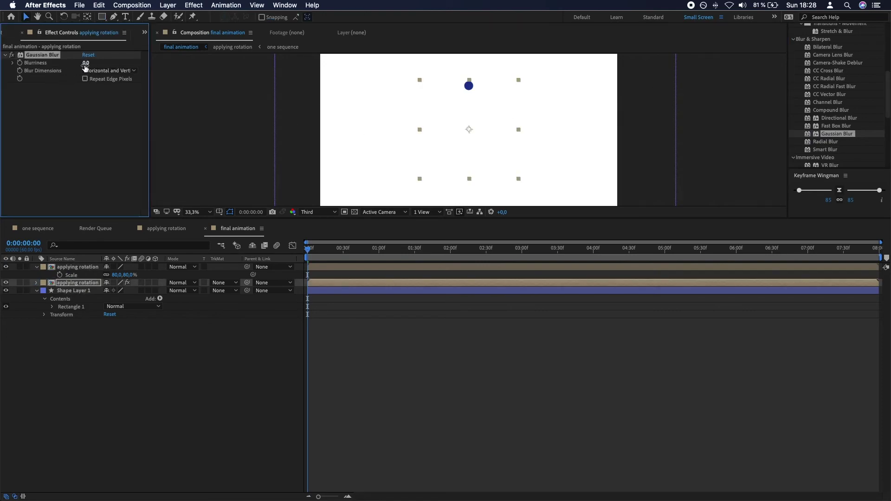
- Set the Gaussian Blur's Blurriness to 200.9, checking the glow around the stroke at several times in the animation
drag(96, 65, 527, 77)
drag(459, 247, 394, 250)
click(88, 63)
drag(88, 62, 427, 73)
drag(427, 248, 486, 252)
drag(88, 63, 106, 63)
click(92, 154)
drag(474, 257, 516, 258)
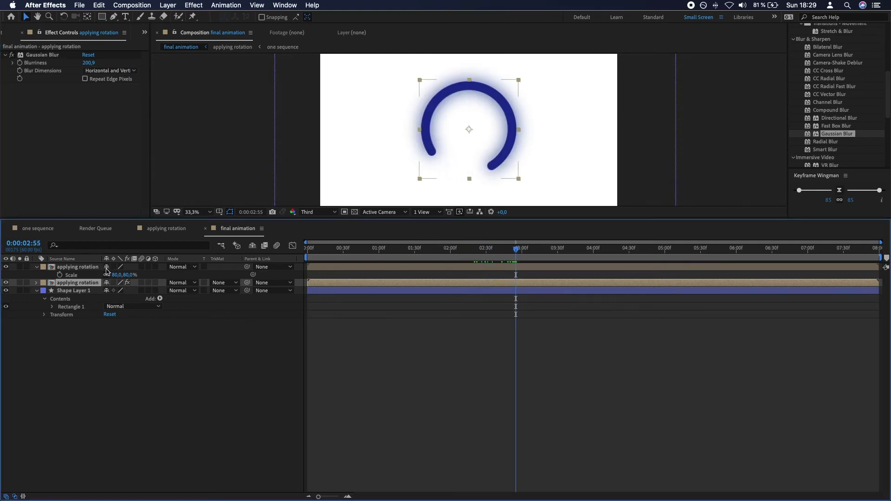
- Shift the blurred applying rotation layer down to position 960, 594 so it reads as a drop shadow
key(p)
drag(124, 291, 146, 294)
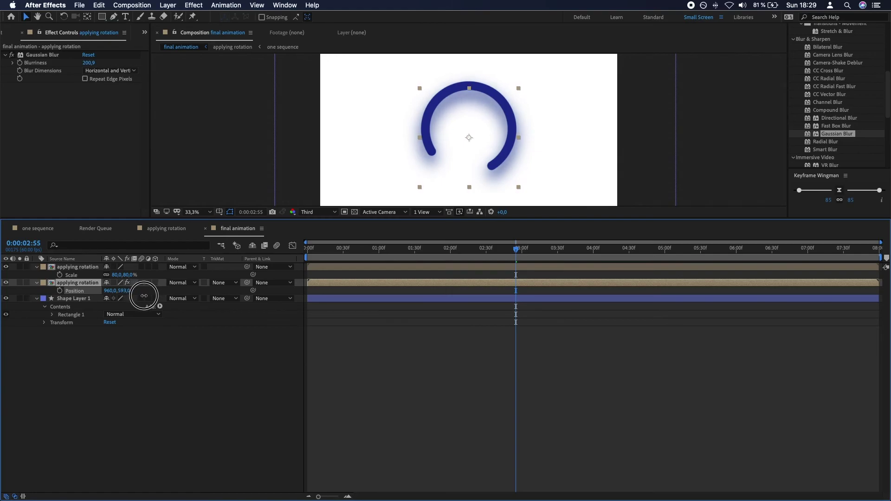
click(143, 429)
- Set the blurred layer's opacity to 25% and preview the animation from the start
click(70, 283)
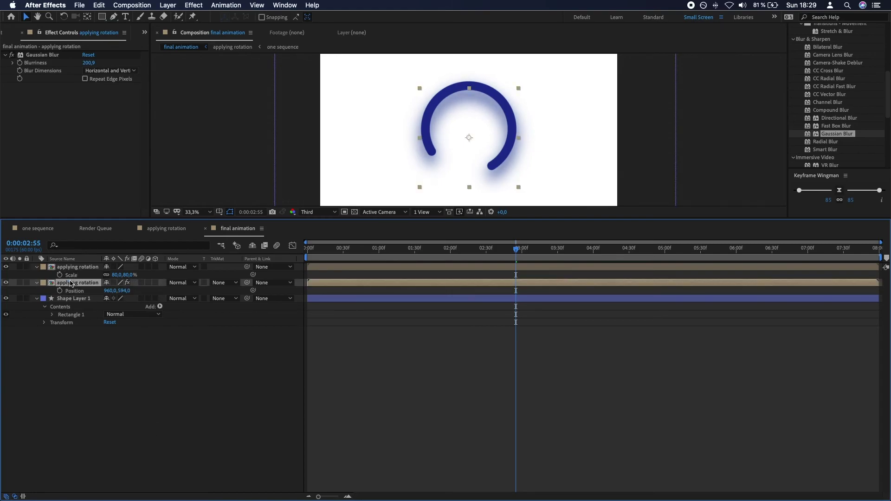
drag(116, 292, 10, 306)
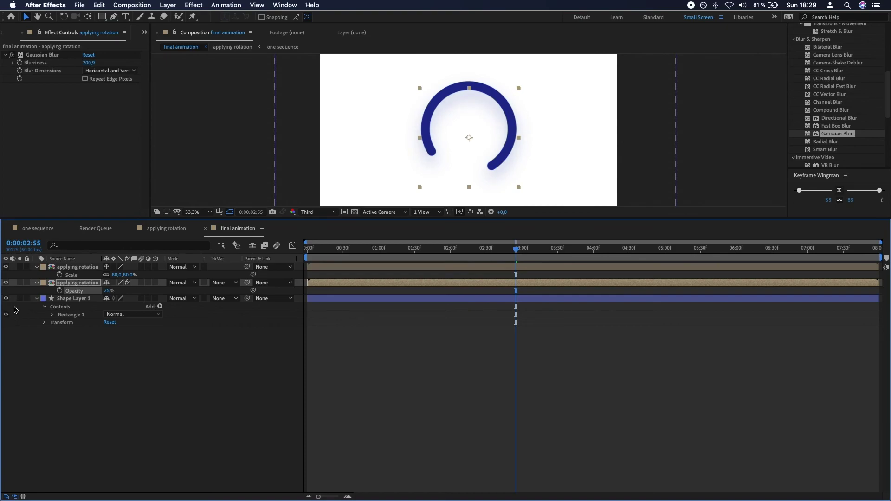
click(85, 405)
key(Home)
key(space)
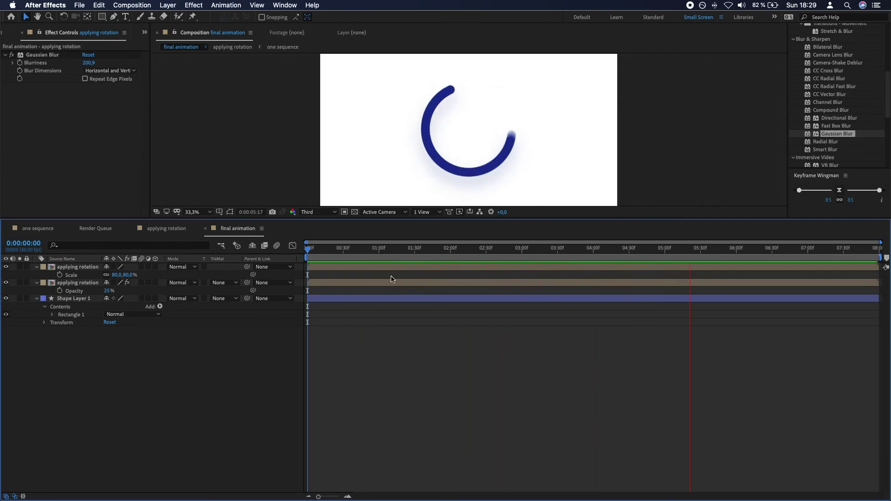
key(space)
- Enable motion blur on both applying rotation layers and preview the final animation
click(82, 284)
click(142, 283)
click(141, 267)
drag(368, 250, 348, 250)
key(space)
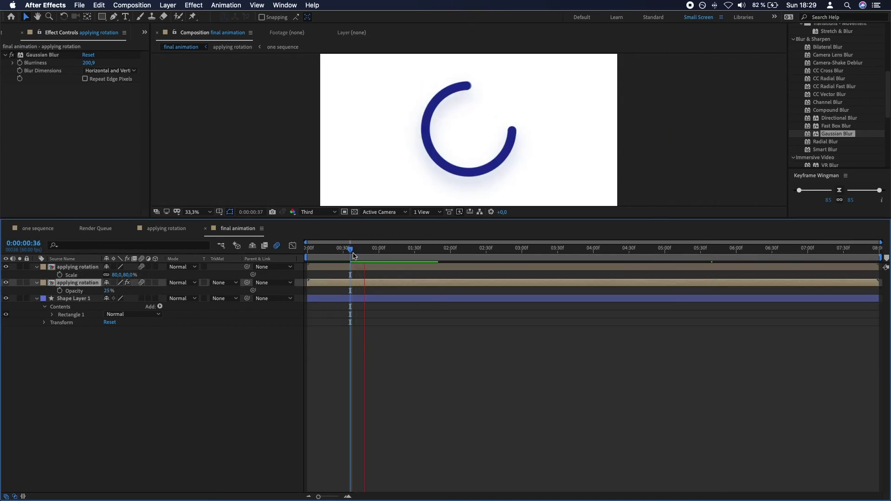
double_click(74, 284)
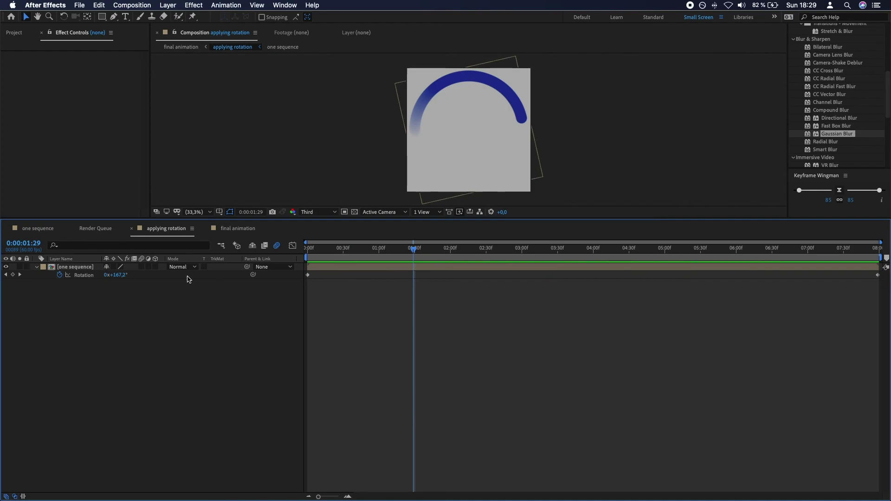
click(235, 228)
key(space)
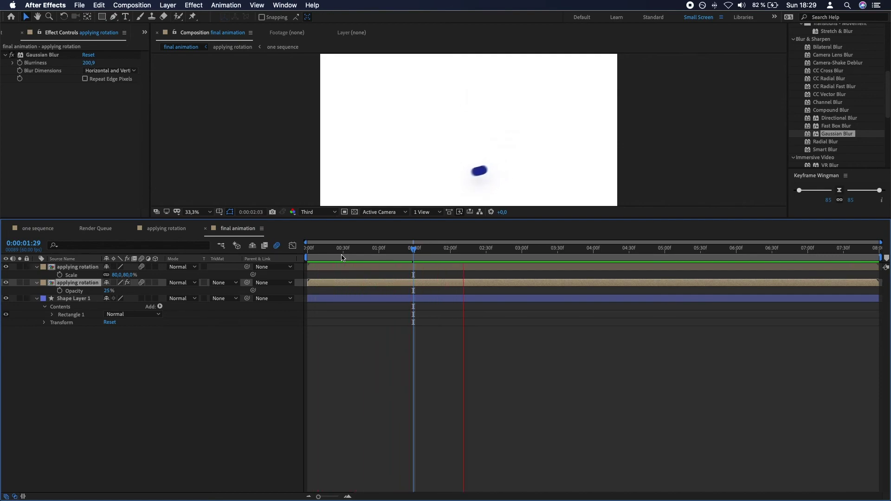
key(space)
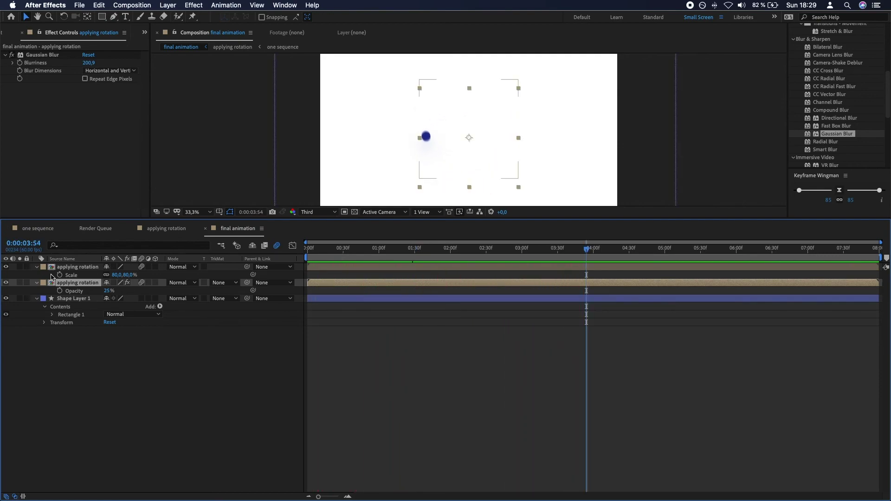
- In the one sequence composition, duplicate the 01_inc layer, place the copy beneath the original and reveal its keyframed properties
click(69, 268)
click(45, 230)
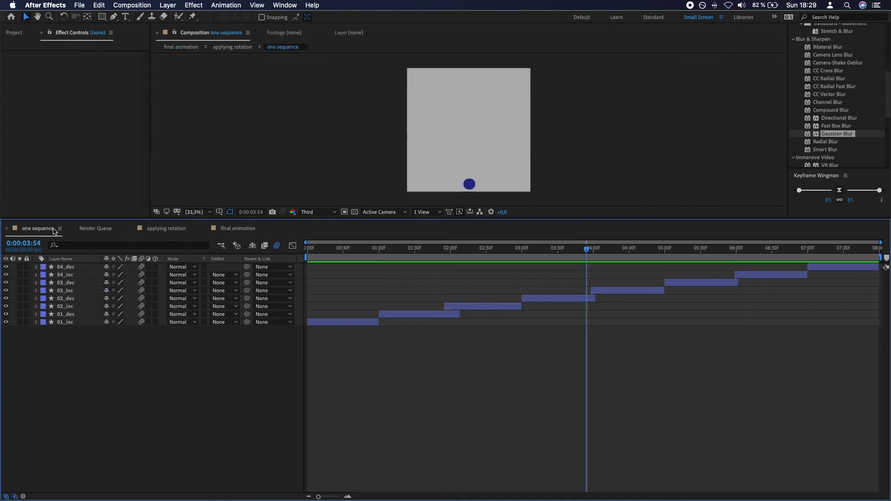
click(331, 322)
key(super+d)
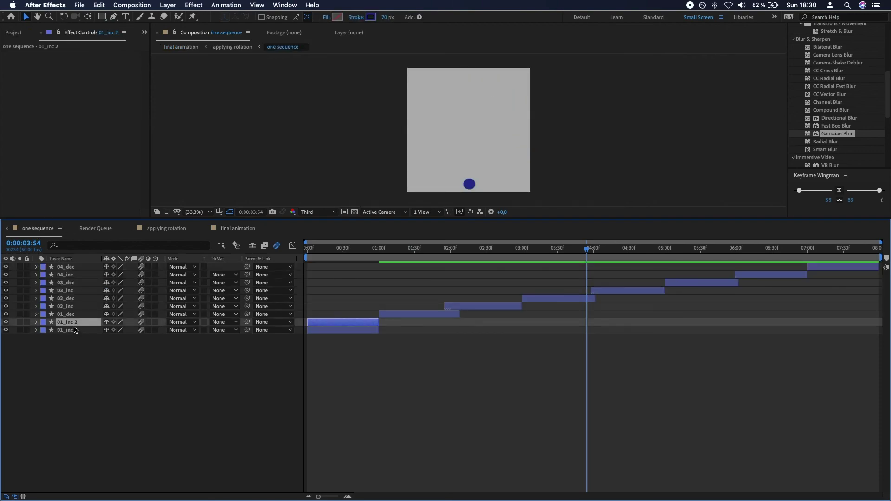
key(u)
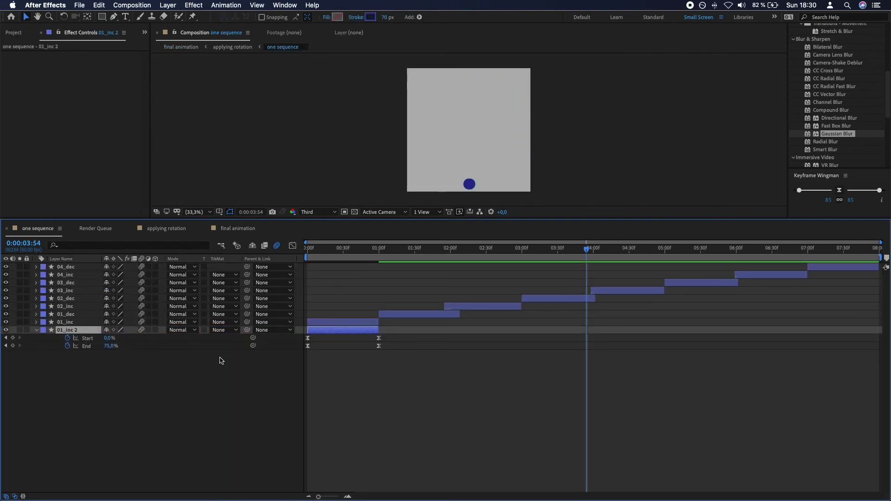
- Remove the Start and End keyframes from the 01_inc copy and set its End to 100% for a full circle
drag(110, 347, 225, 354)
key(super+z)
click(67, 338)
click(68, 345)
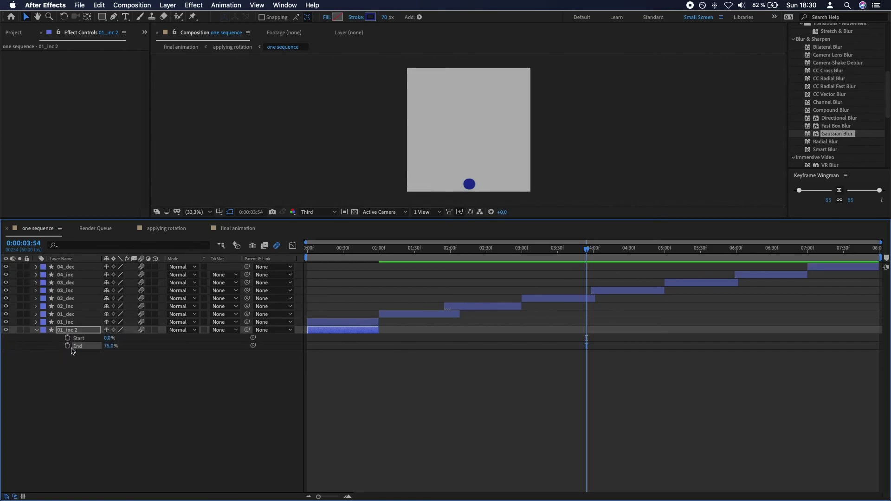
drag(110, 350, 374, 353)
drag(339, 250, 327, 250)
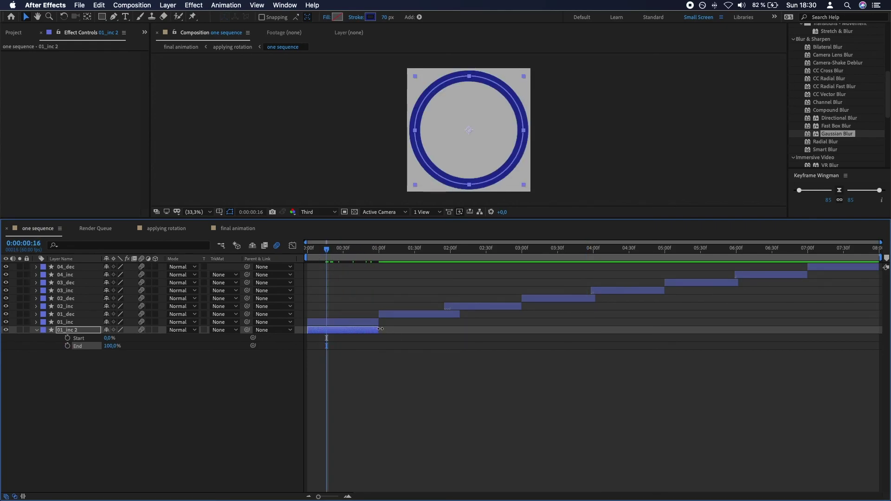
- Extend the full-circle layer to the end of the composition, set its opacity to 10% and preview the final animation
drag(380, 329, 885, 322)
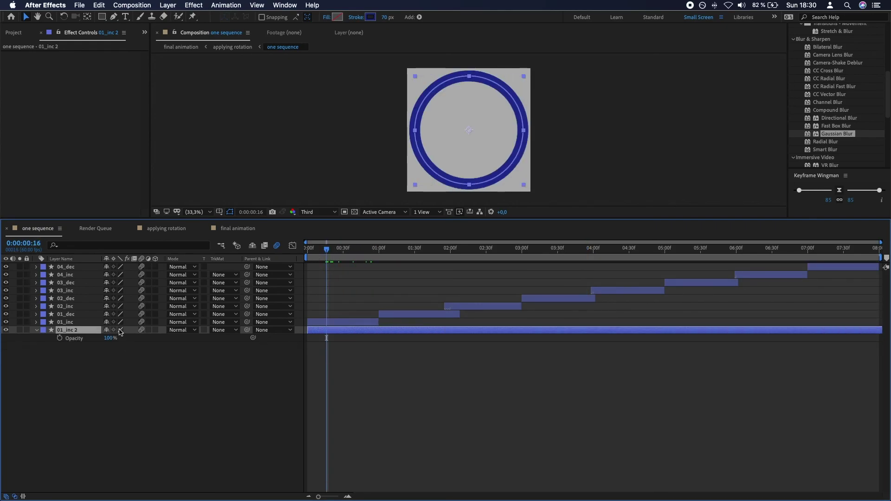
click(108, 338)
text(10)
key(Return)
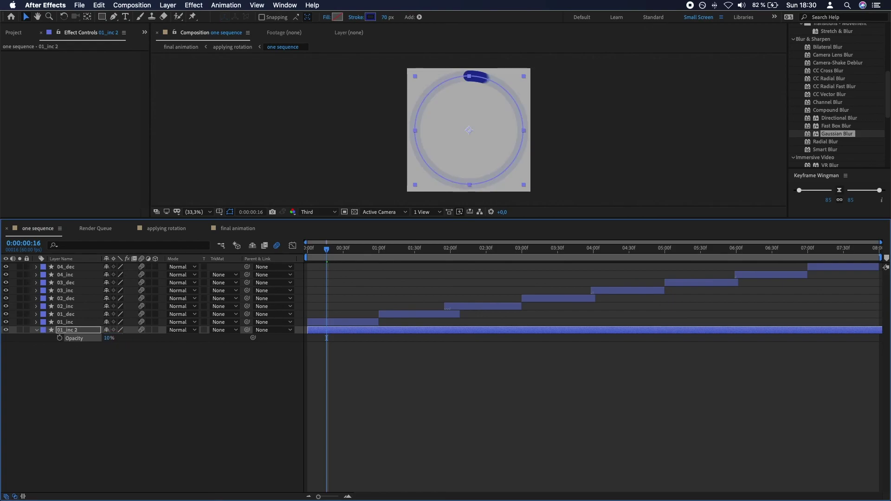
click(141, 402)
click(238, 229)
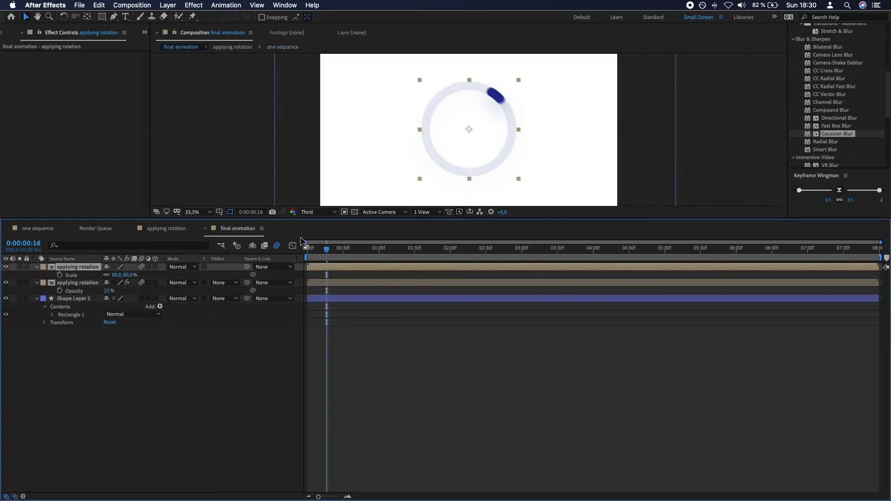
key(space)
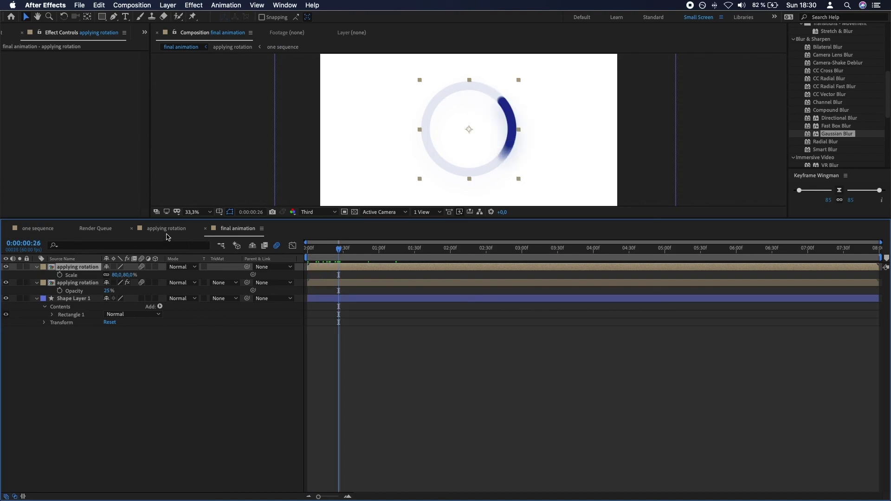
- Back in the one sequence composition, set the full-circle layer's opacity to 18%
click(139, 229)
click(96, 228)
click(35, 229)
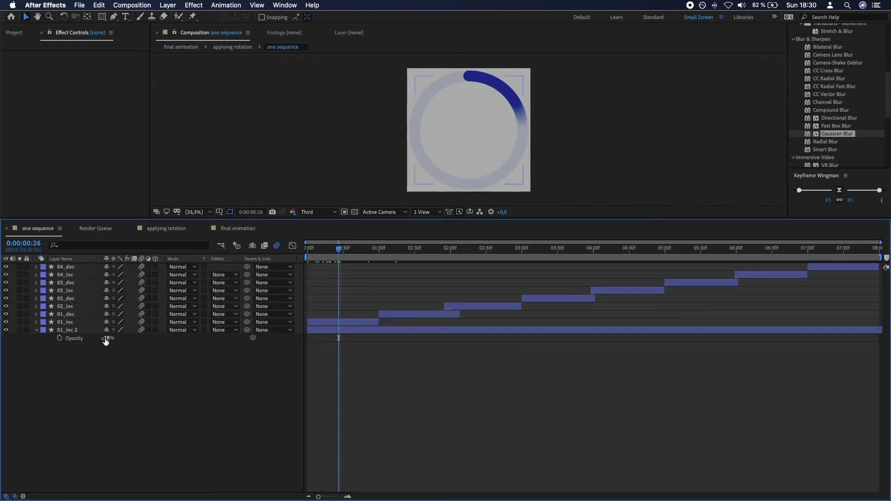
text(20)
key(Return)
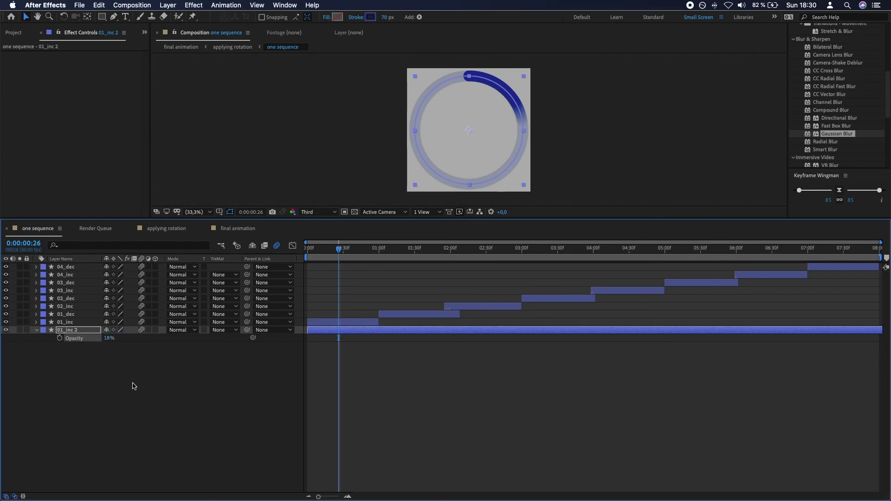
- Play the final animation from the start with the composition view set to Fit
click(228, 229)
key(Home)
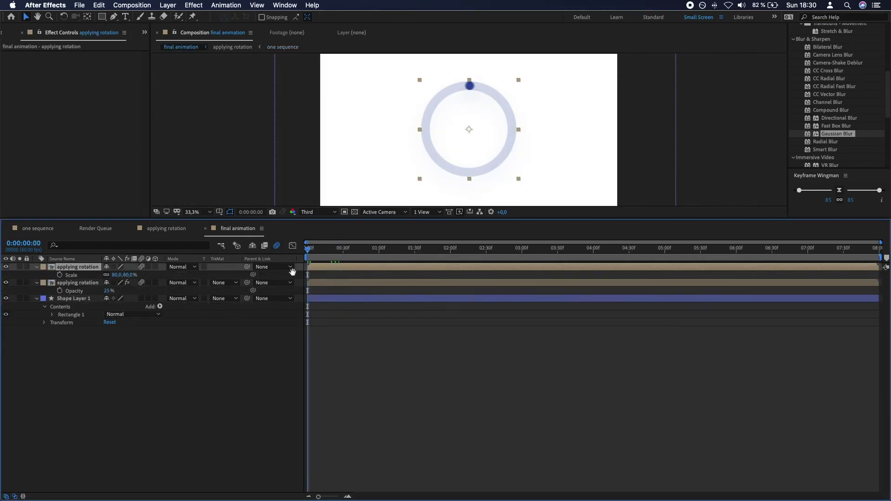
key(space)
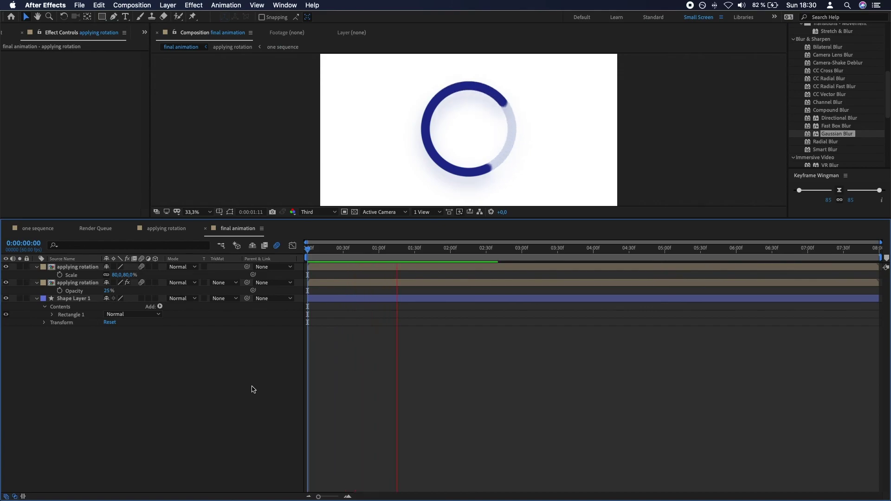
click(197, 213)
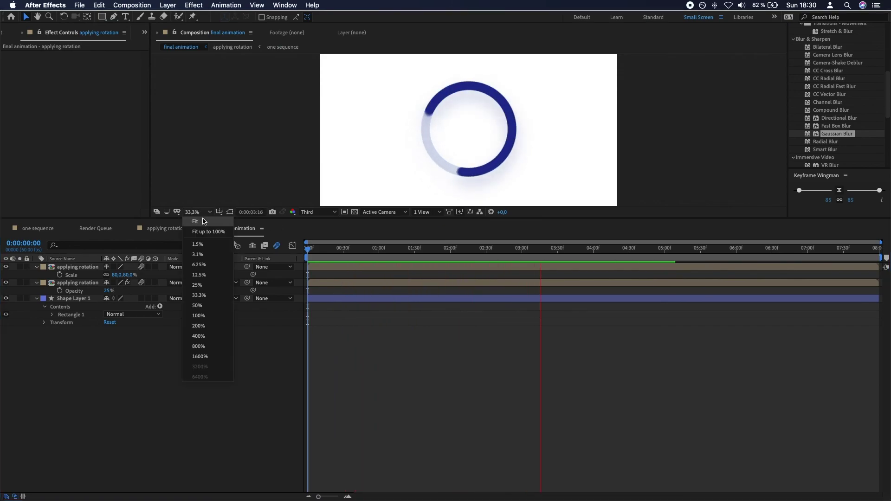
click(200, 234)
click(191, 213)
click(191, 221)
click(242, 392)
key(space)
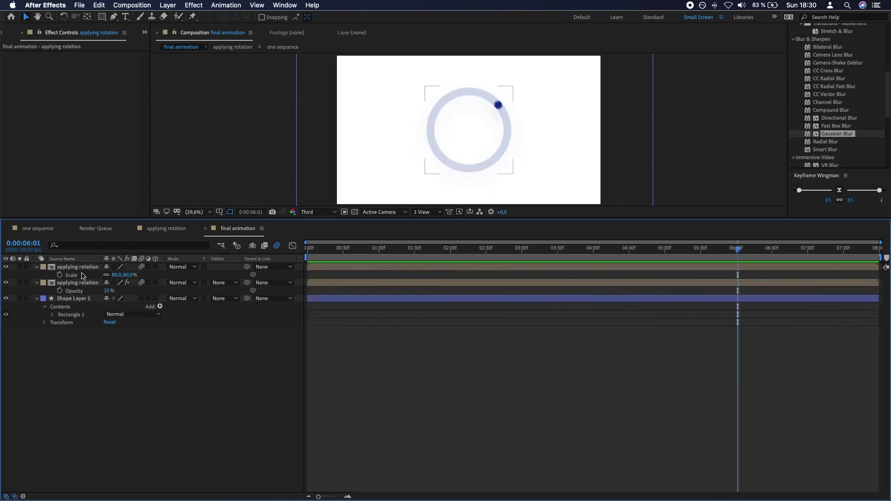
- Select both applying rotation layers in the final animation and collapse their properties
click(78, 267)
shift+click(80, 283)
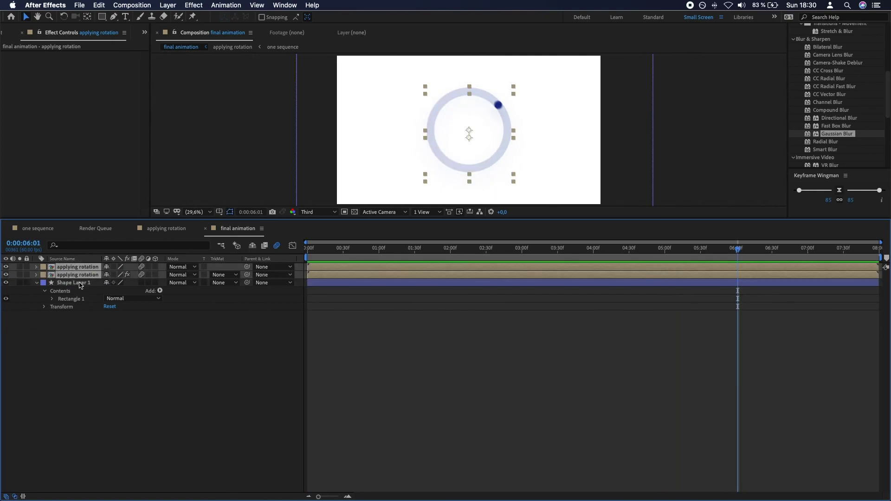